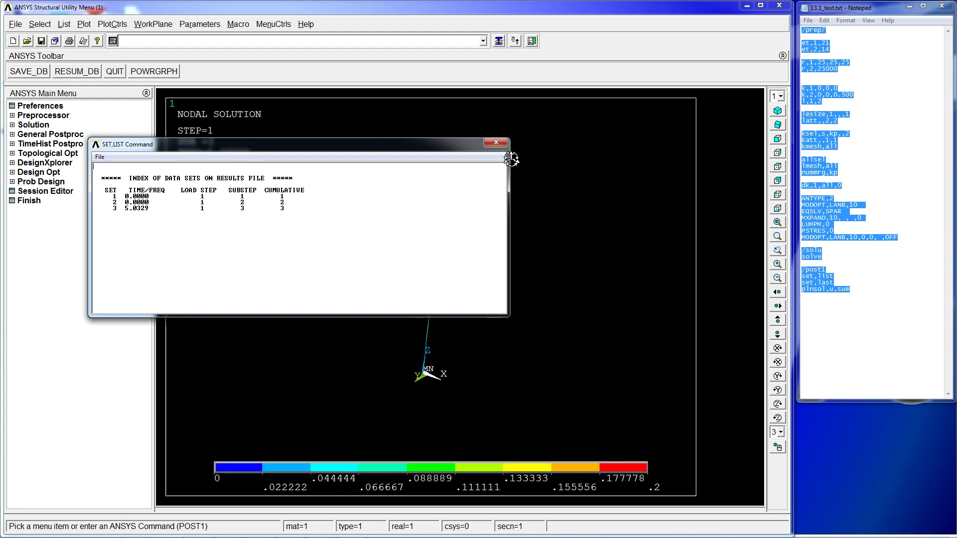
- Move the data set listing window aside and close it
drag(392, 151, 311, 70)
drag(75, 121, 11, 129)
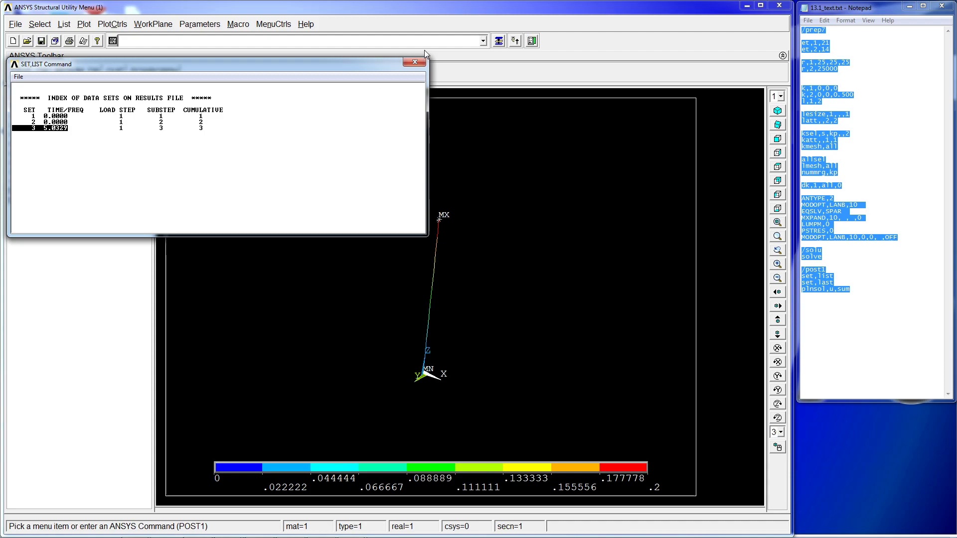
click(415, 62)
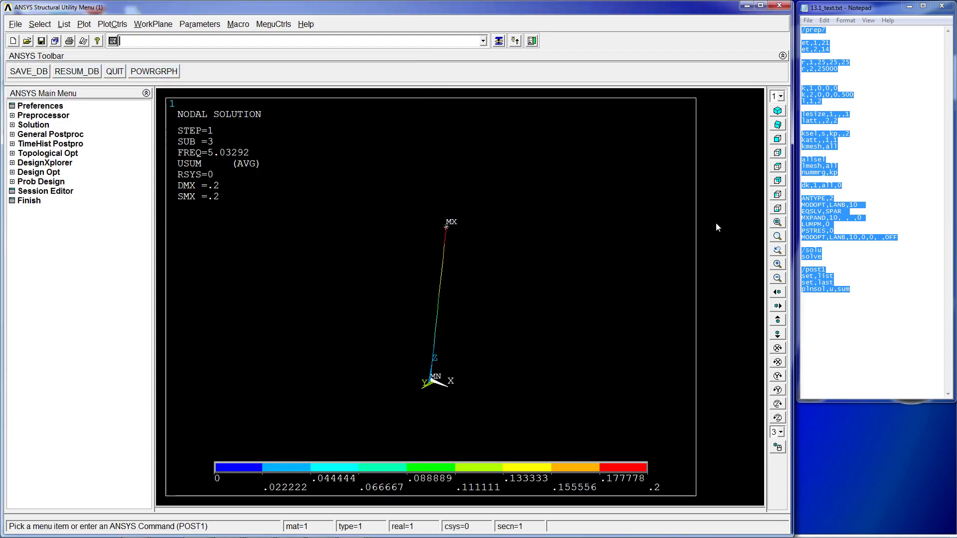
- Bring the 14_text.txt command script into view beside the graphics window for reference
click(852, 63)
drag(858, 64, 818, 66)
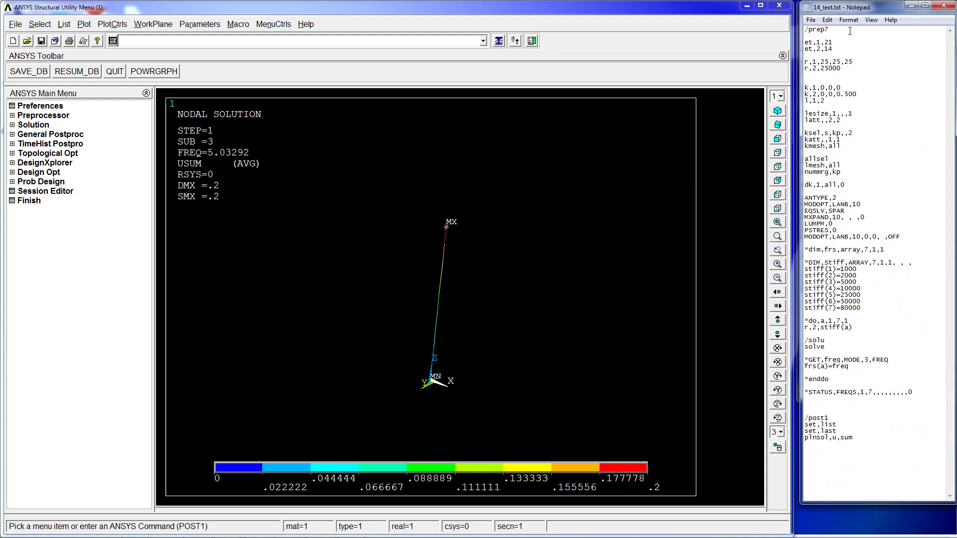
drag(858, 11, 690, 13)
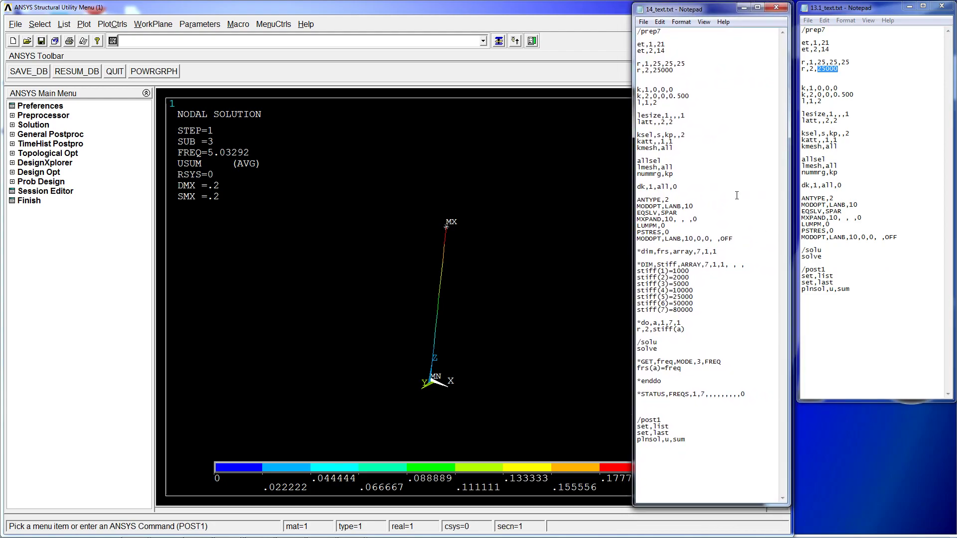
drag(691, 13, 857, 13)
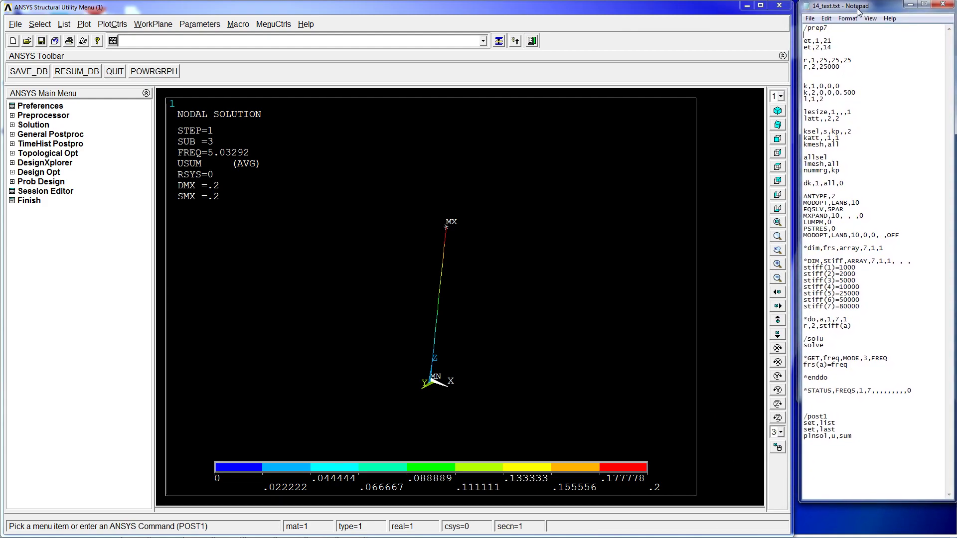
- Highlight the stiff array value lines in the script to examine them
drag(877, 309, 790, 275)
drag(860, 309, 803, 269)
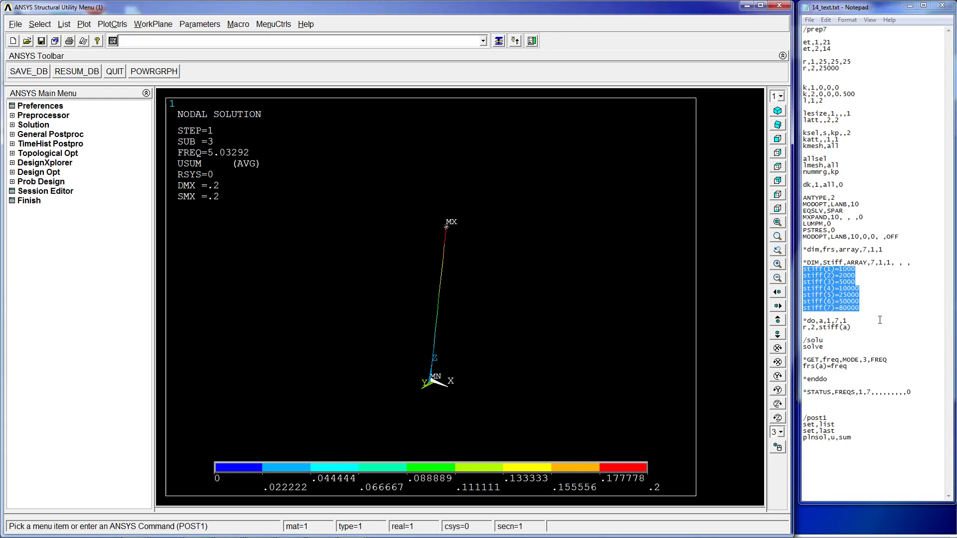
click(857, 269)
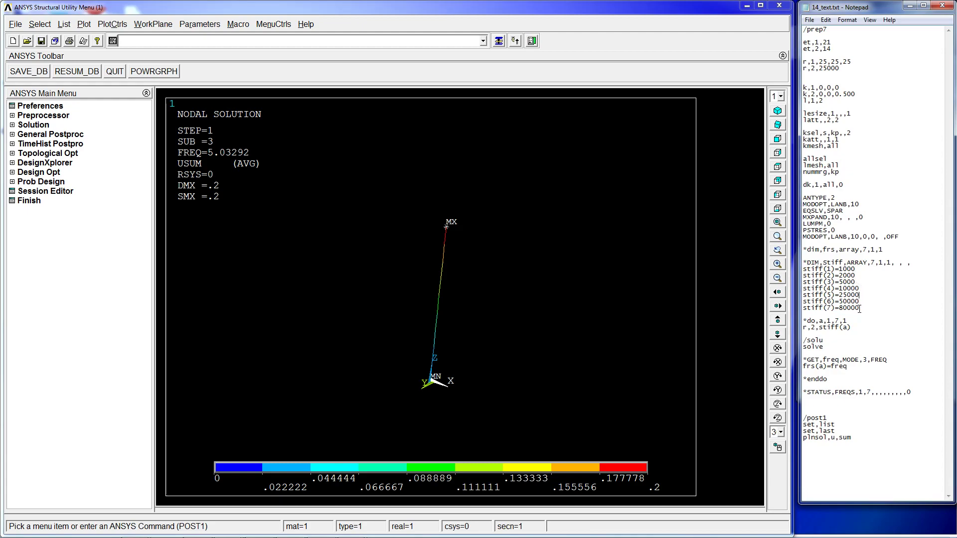
drag(860, 308, 808, 271)
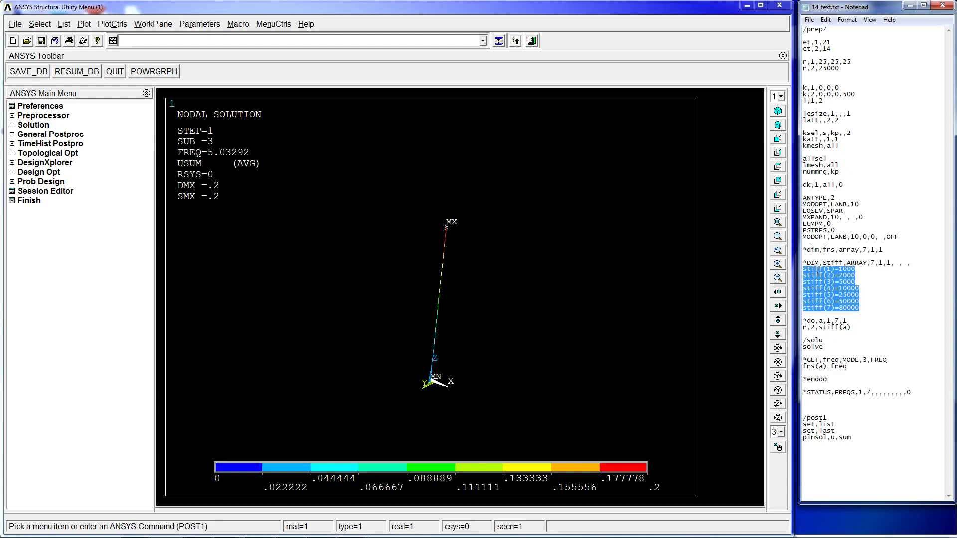
click(867, 298)
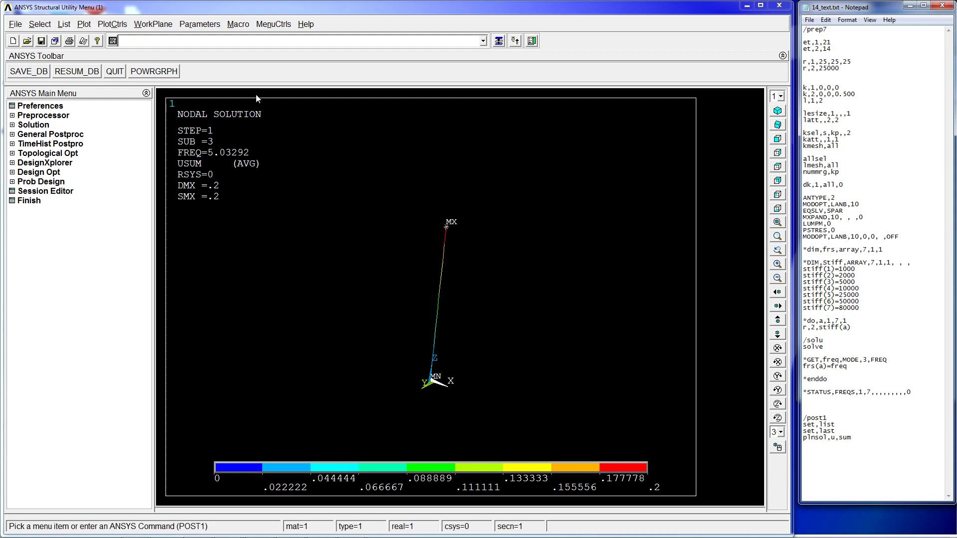
- Define a new array parameter named stiffness with 3 rows, 1 column and 1 plane
click(209, 24)
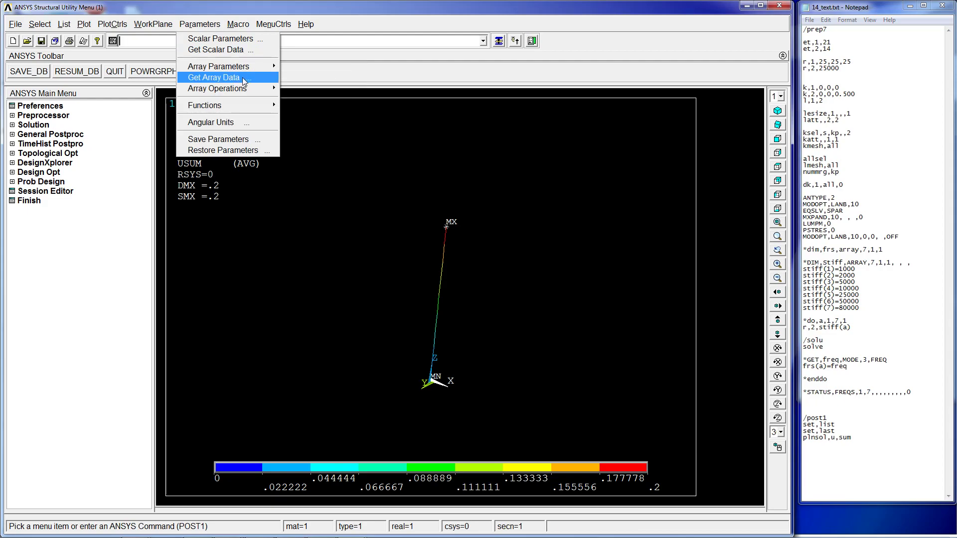
mouse_move(244, 67)
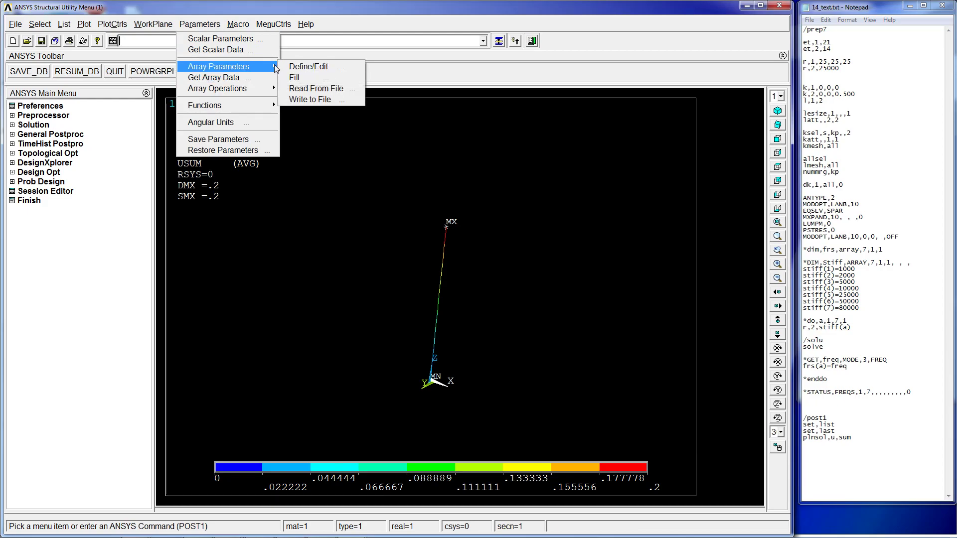
click(323, 69)
click(162, 254)
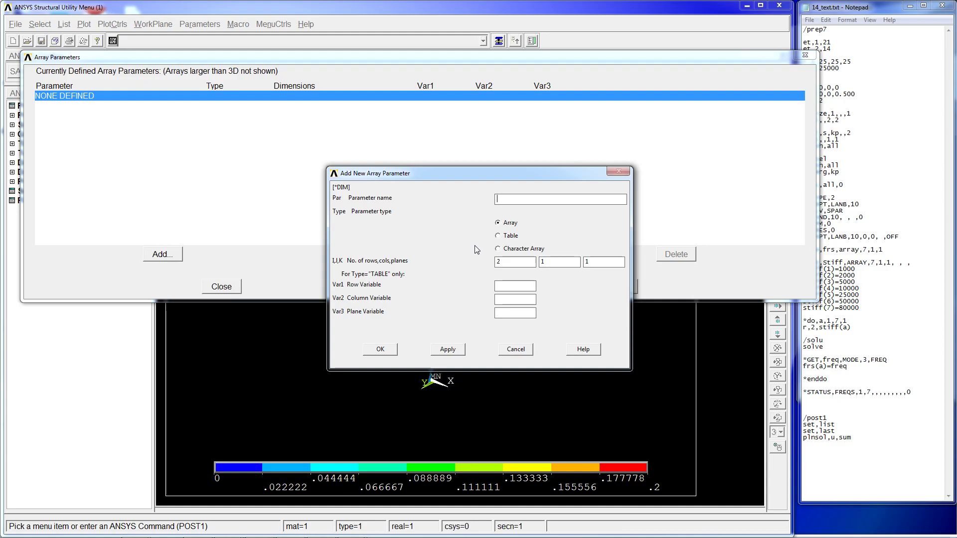
text(stiffness)
double_click(516, 262)
key(BackSpace)
click(388, 350)
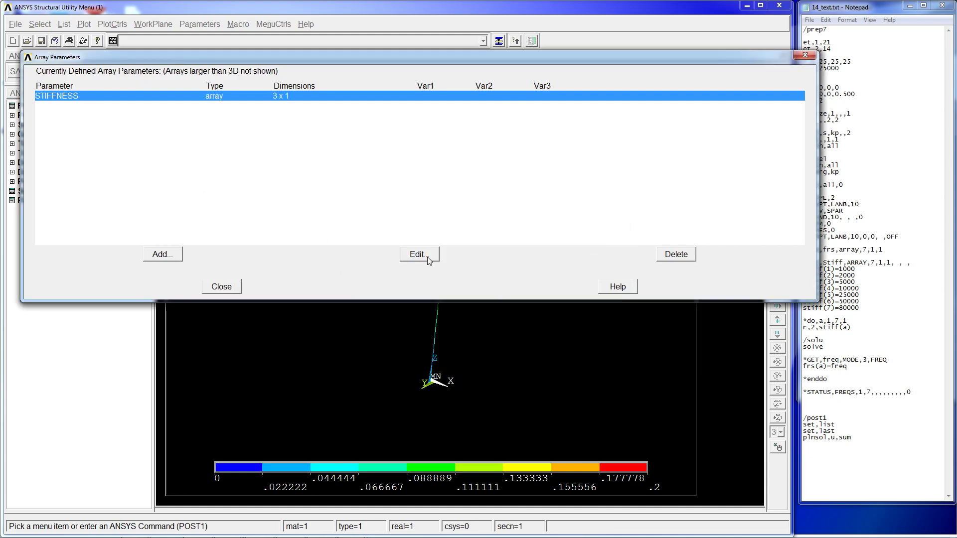
click(421, 258)
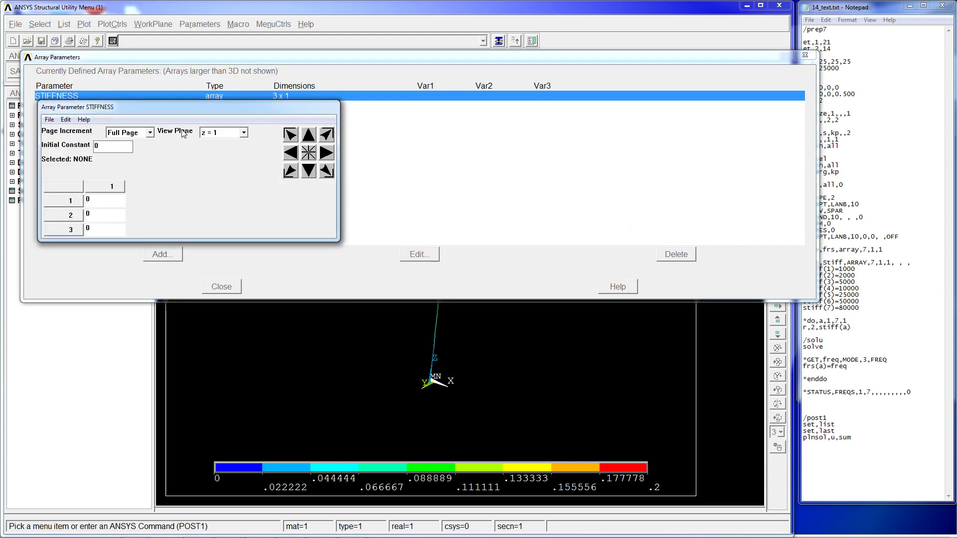
click(51, 120)
click(65, 164)
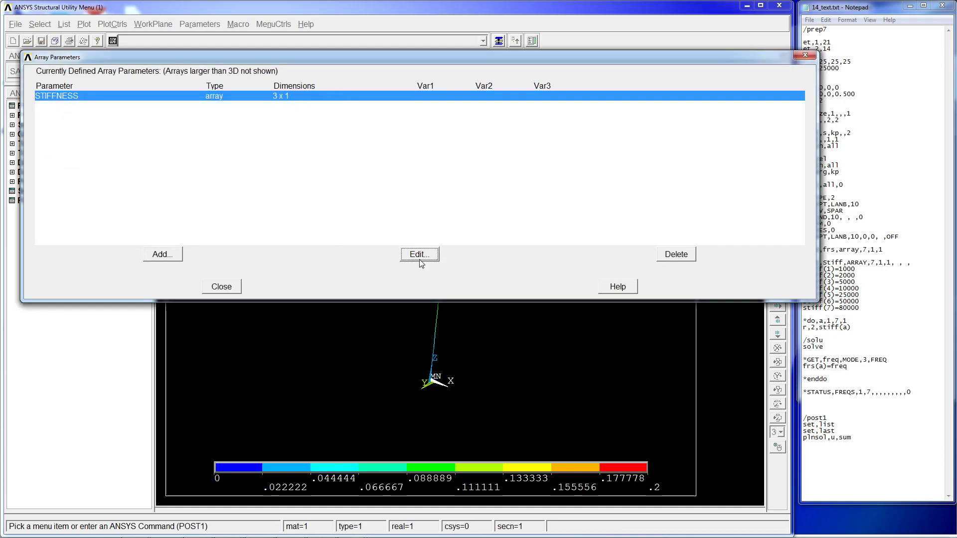
- Fill the STIFFNESS array with 1000, 2000 and 3000, apply the values and close the array parameters list
click(420, 254)
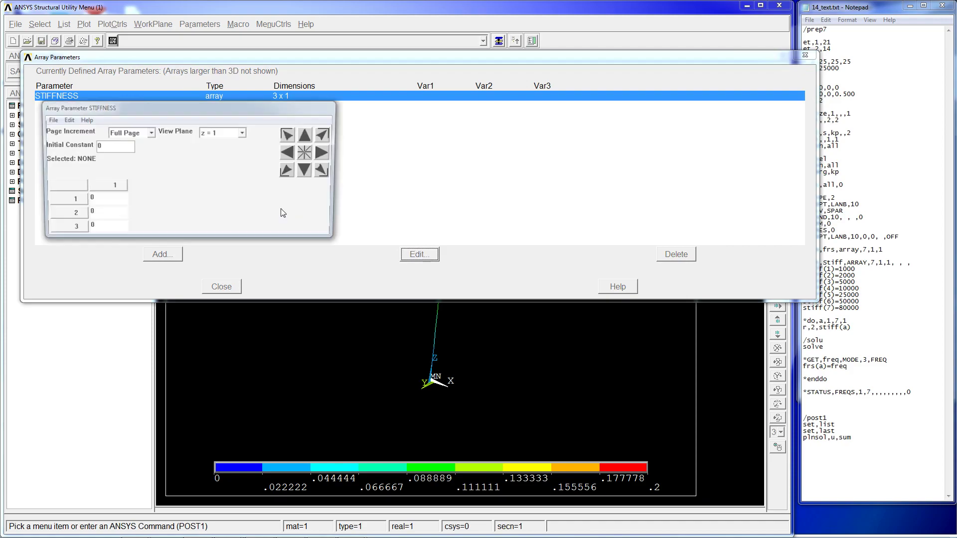
click(104, 200)
text(1000)
click(102, 214)
text(20000)
click(102, 228)
text(300)
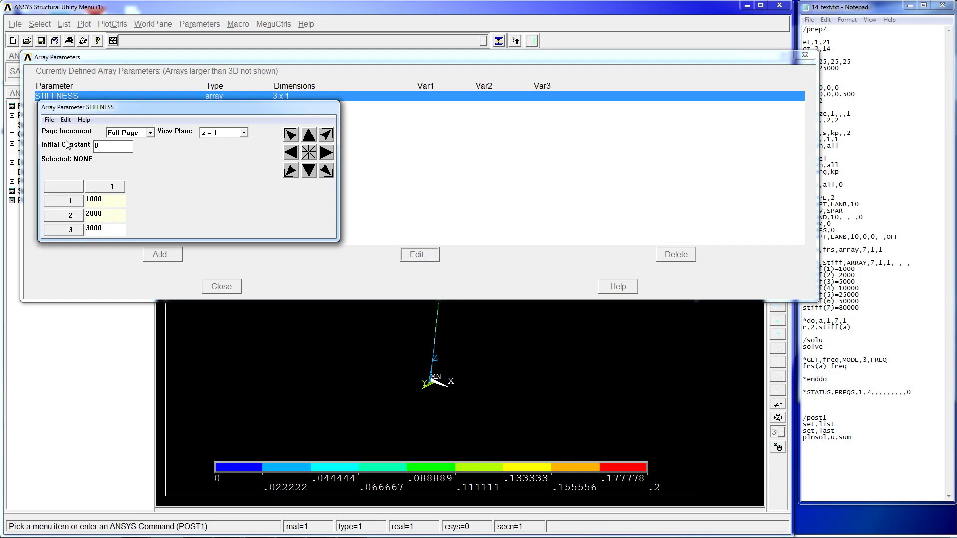
click(49, 120)
click(50, 141)
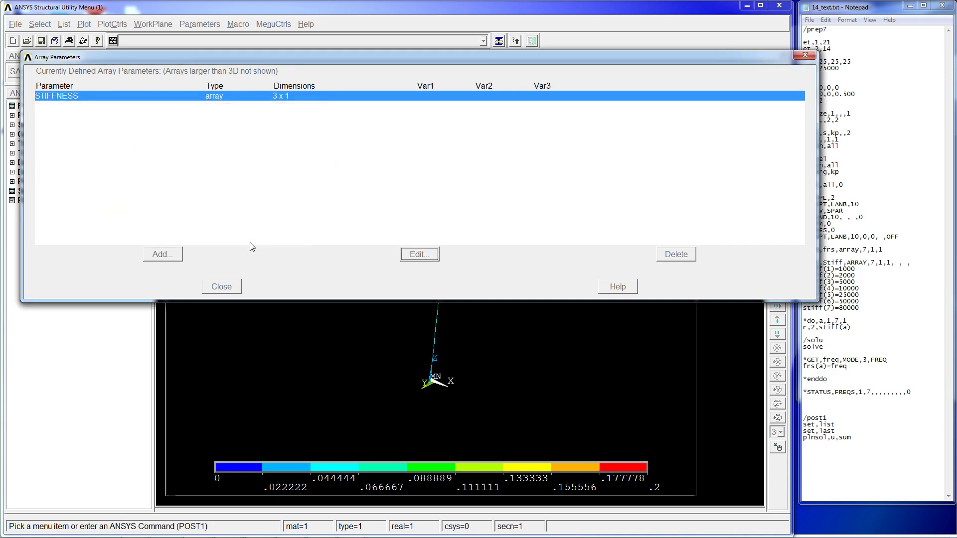
click(222, 287)
- Open the log file and examine the commands recorded for the stiffness array
click(64, 24)
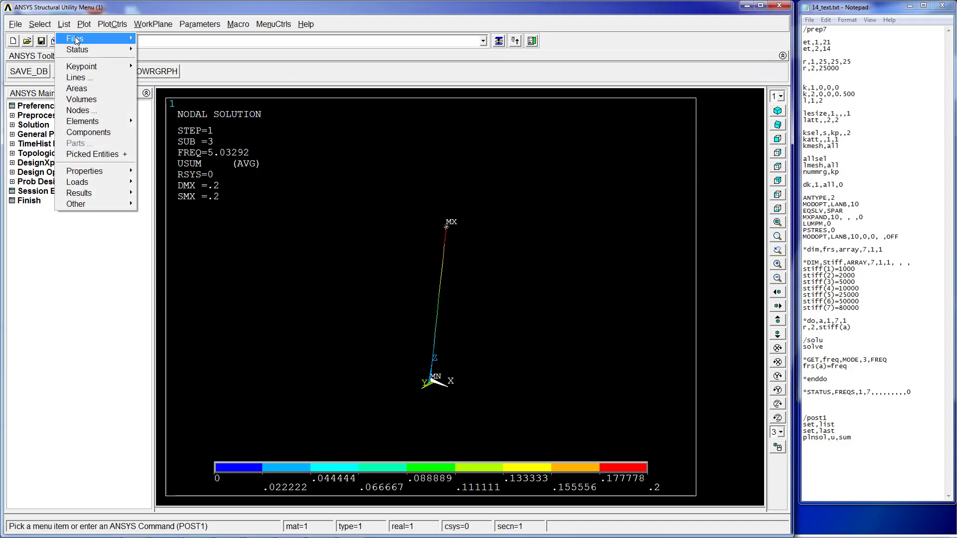
mouse_move(76, 40)
click(184, 38)
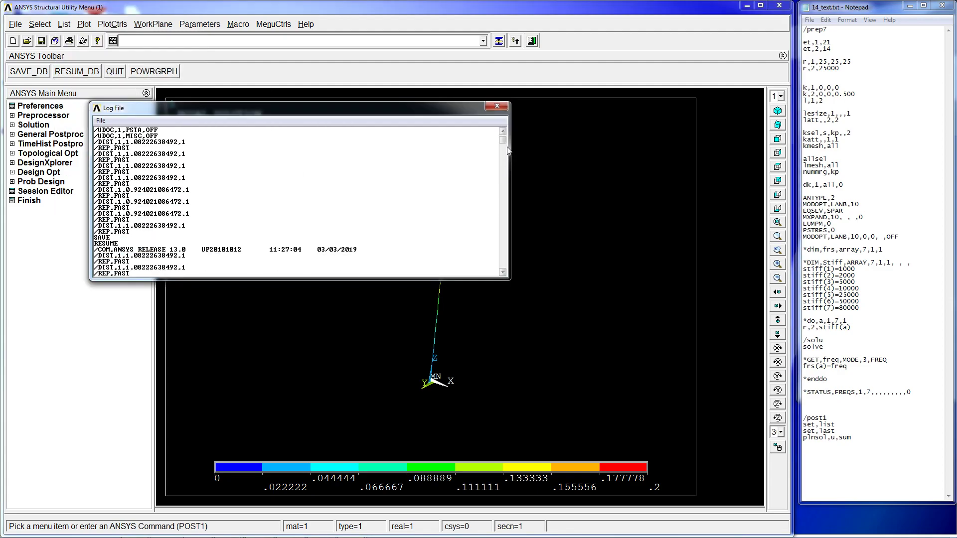
scroll(507, 147, up, 5)
drag(503, 140, 482, 276)
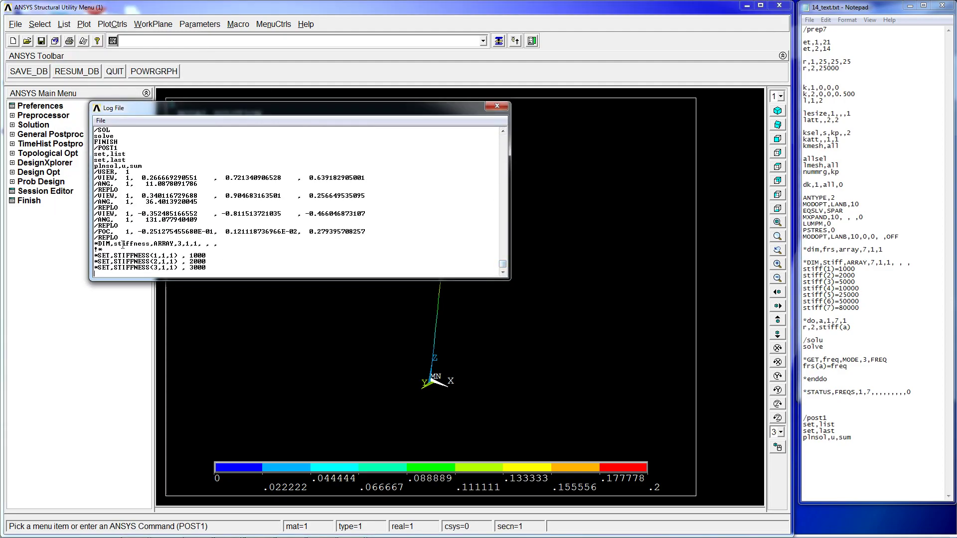
drag(95, 244, 225, 248)
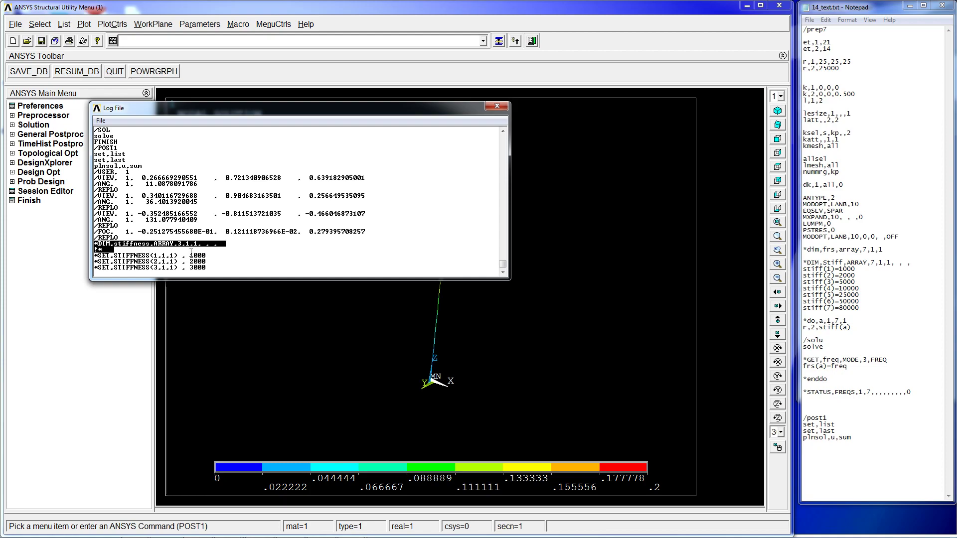
click(120, 255)
mouse_move(98, 255)
mouse_down()
mouse_move(190, 256)
mouse_move(95, 256)
mouse_up()
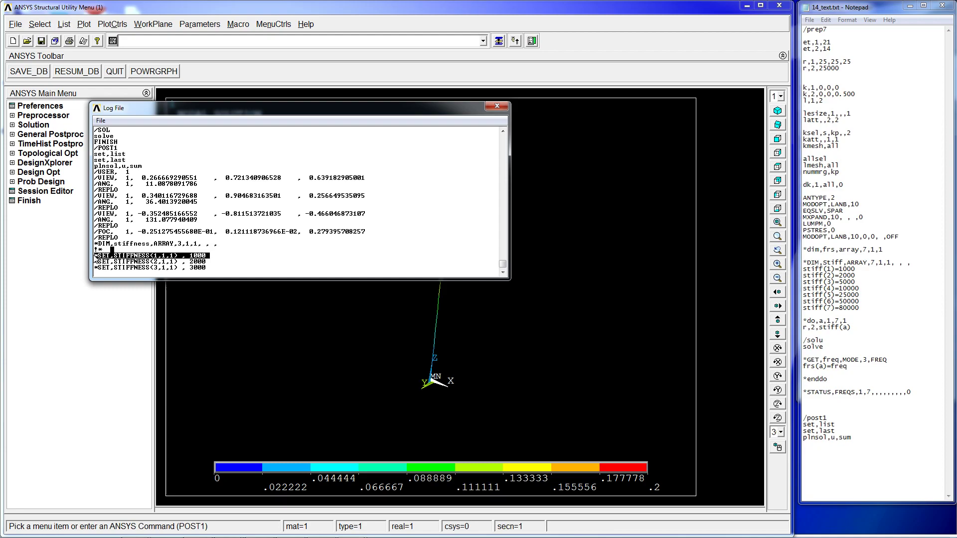
click(99, 253)
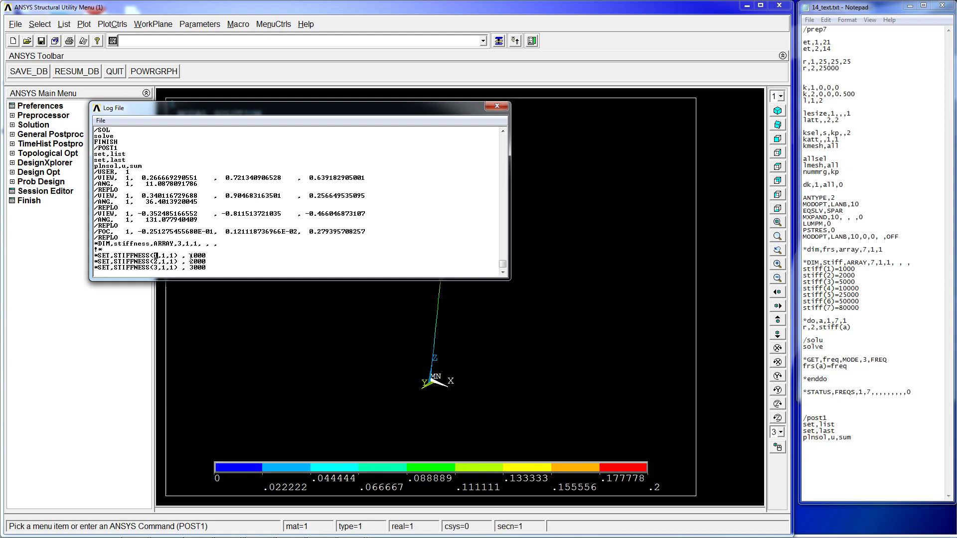
drag(208, 257, 190, 256)
click(497, 105)
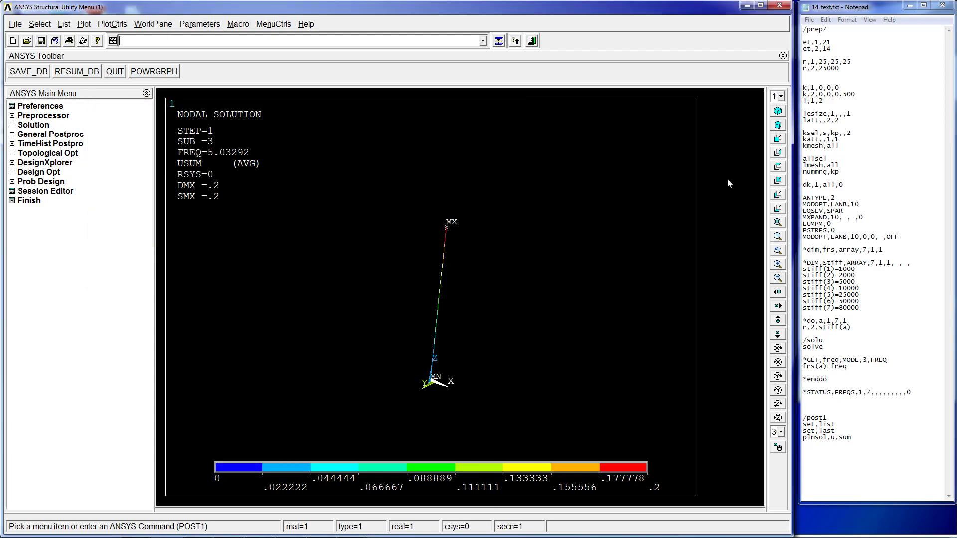
- Enter the command *dim,frs,array,7,1,1 to create a seven-row array named frs
click(207, 26)
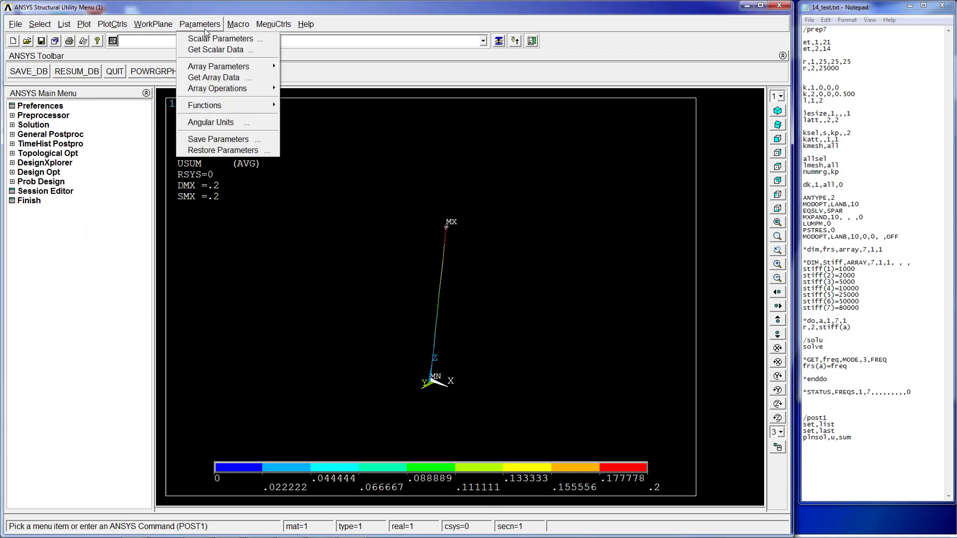
click(845, 174)
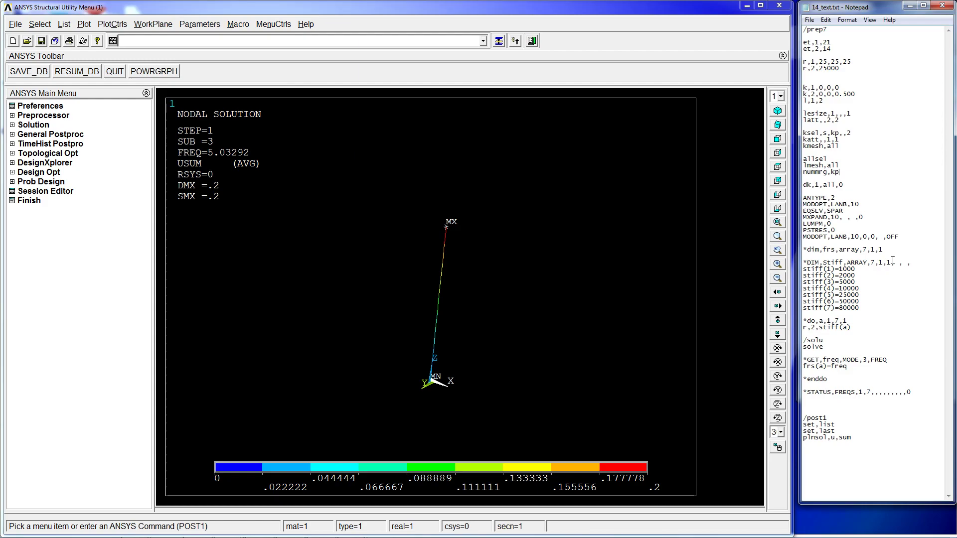
drag(900, 251, 803, 254)
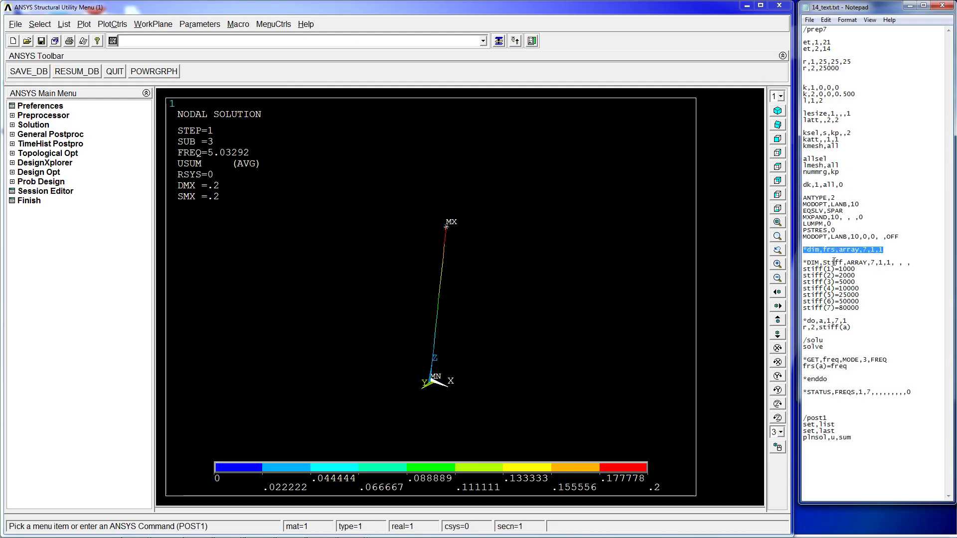
click(313, 44)
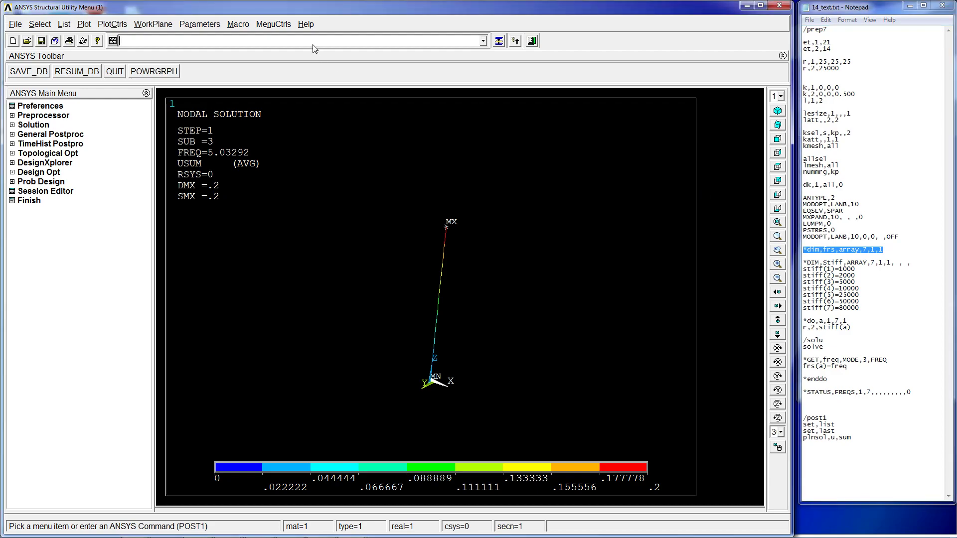
text(*dim,)
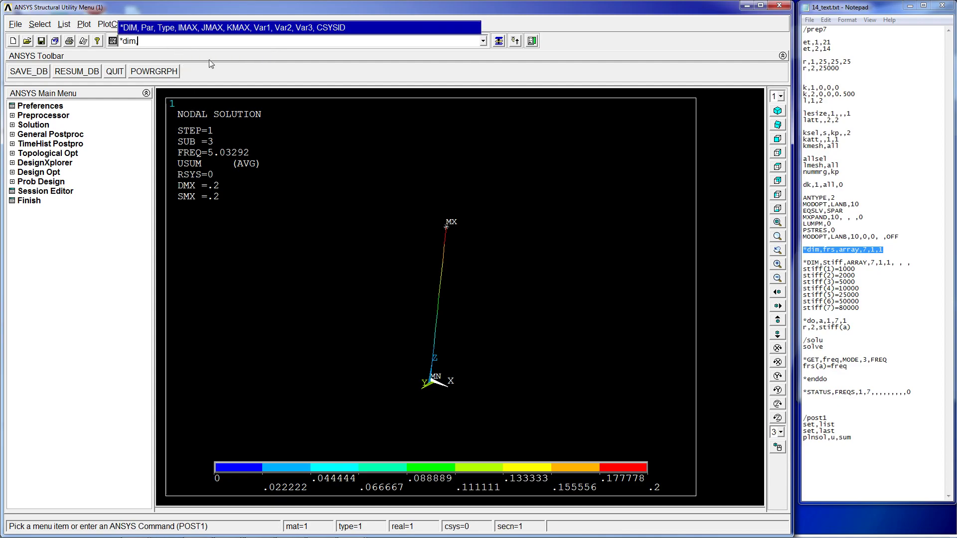
text(f)
text(rs,array,7,1,1)
key(Return)
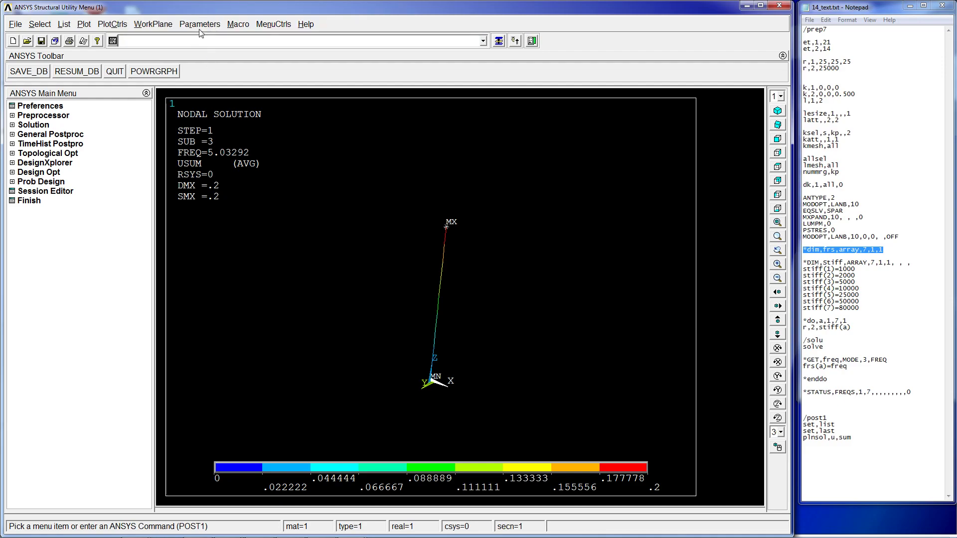
- Open the array parameters list and view the values stored in the FRS array, then close it
click(199, 24)
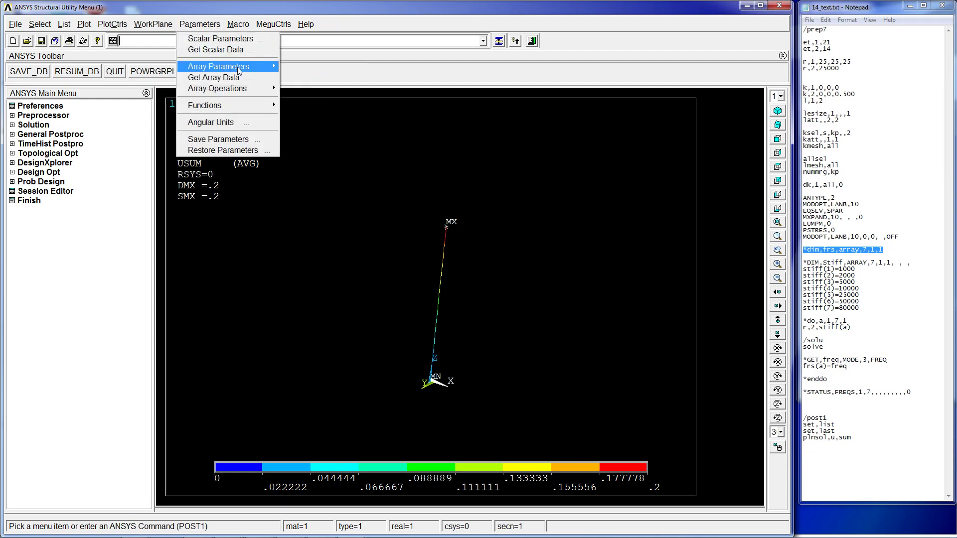
mouse_move(256, 65)
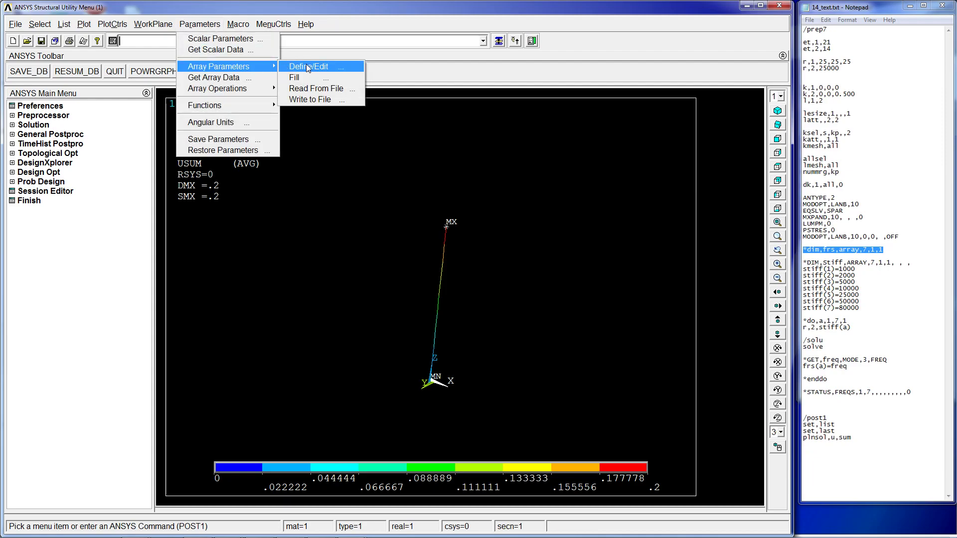
click(306, 66)
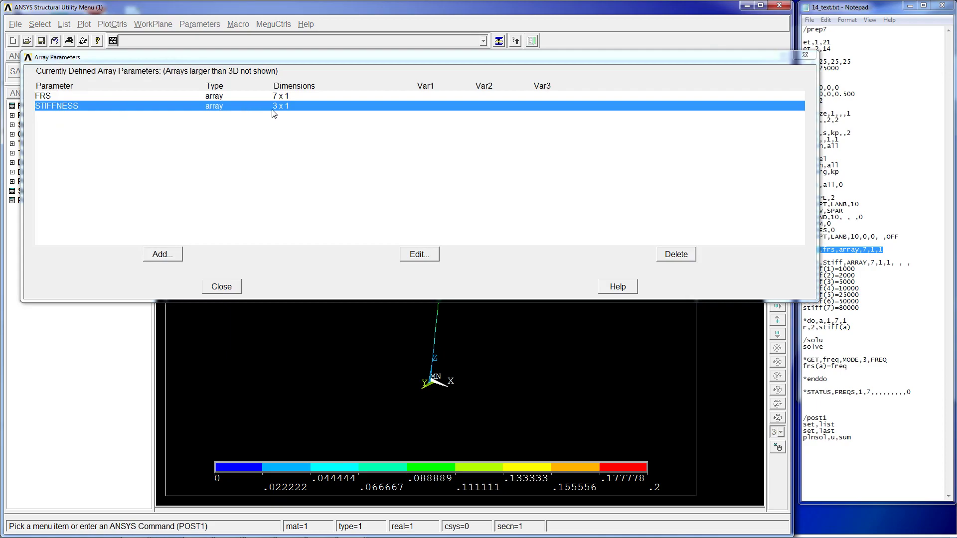
click(160, 98)
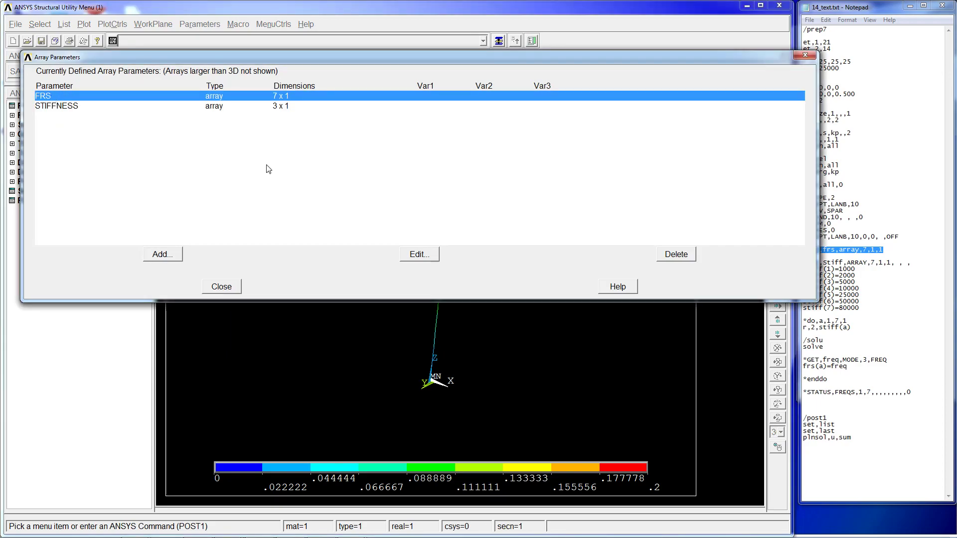
click(421, 255)
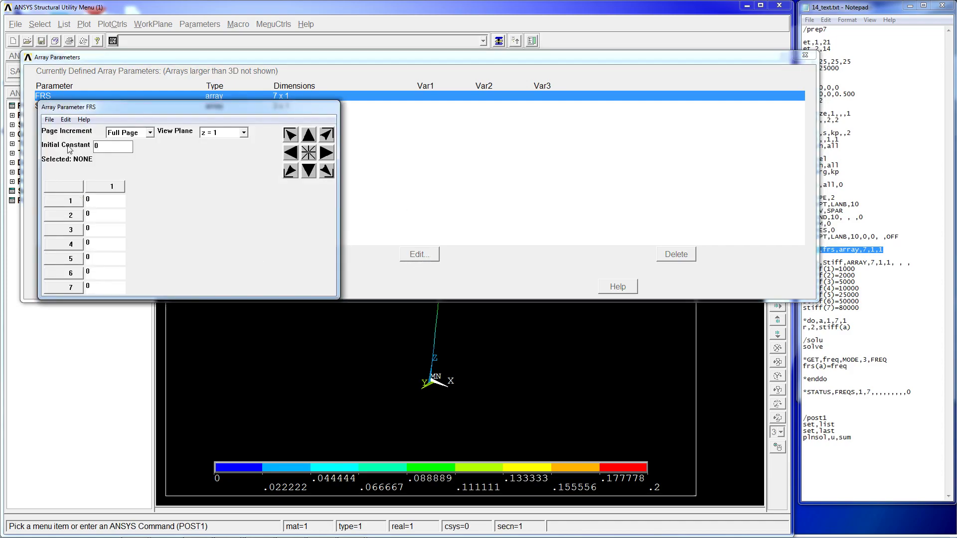
click(50, 120)
click(68, 165)
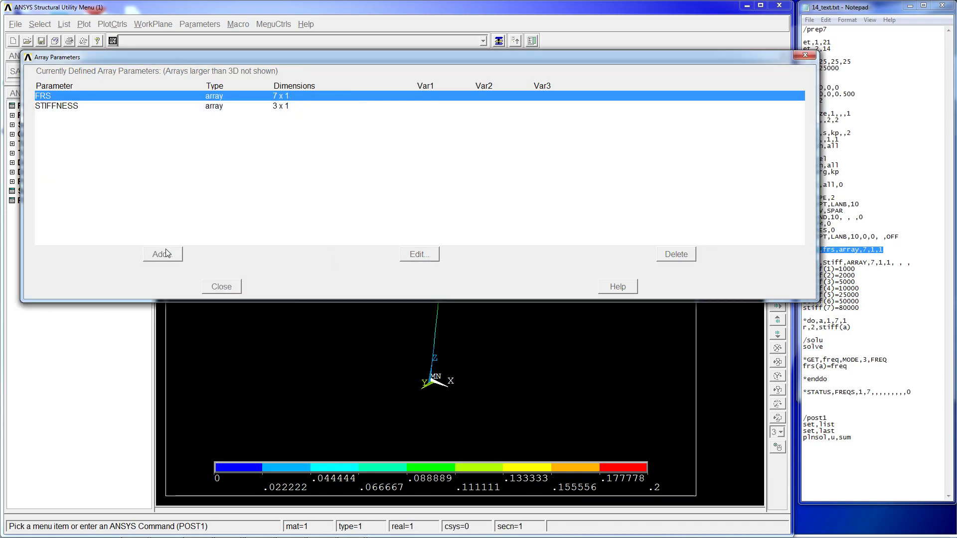
click(221, 286)
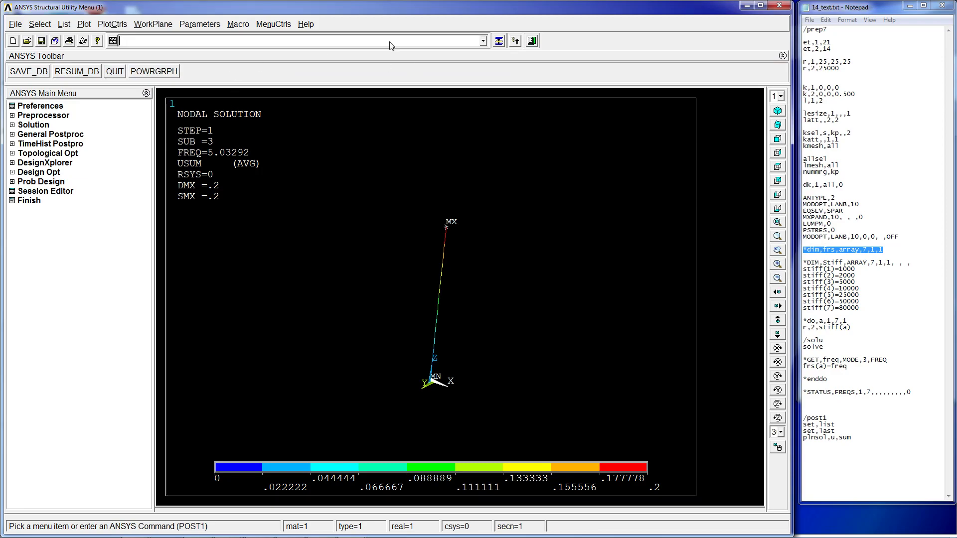
- Assign 1 to frs(1) and 2 to frs(2) through the command line
text(frs)
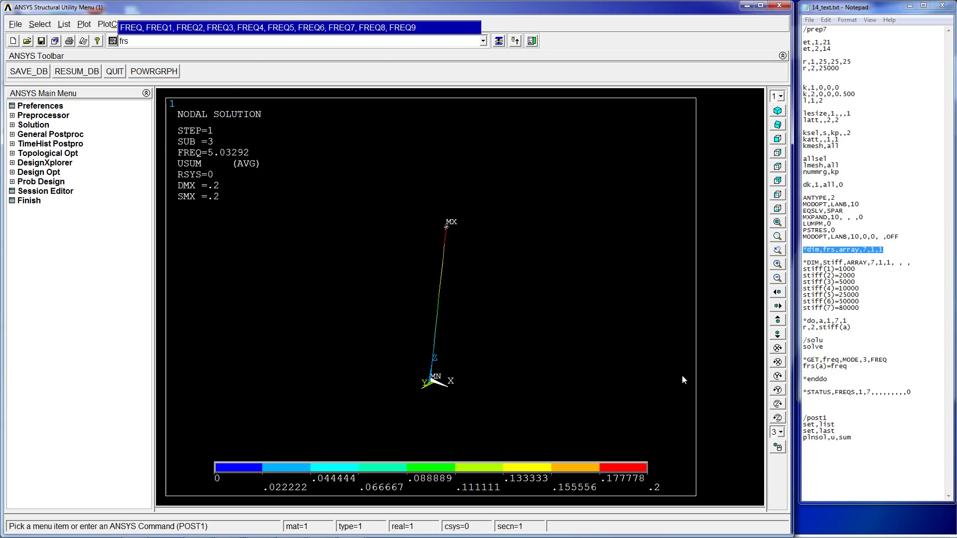
text((1)
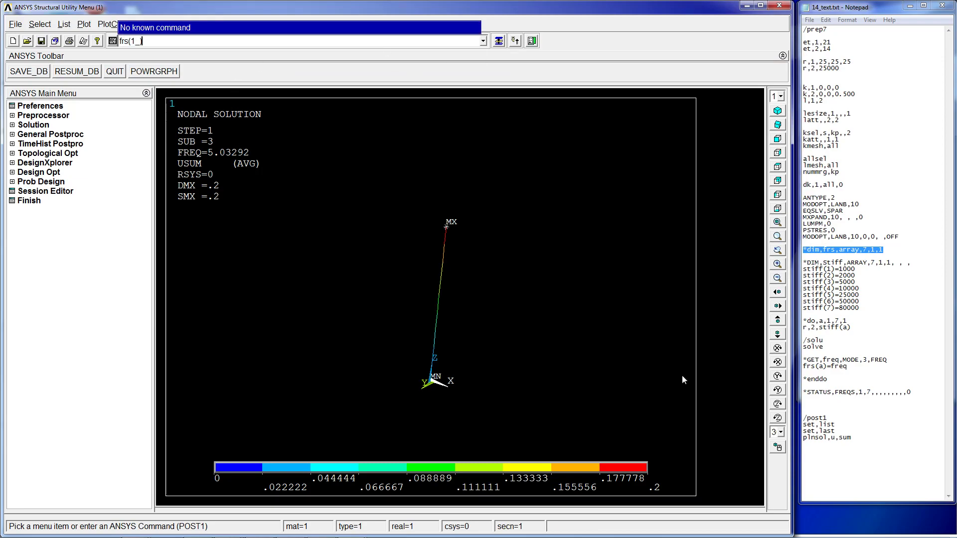
text()=1)
key(Return)
text(frs(2)=2)
key(Return)
- Reopen the FRS array editor to check its assigned values
click(199, 24)
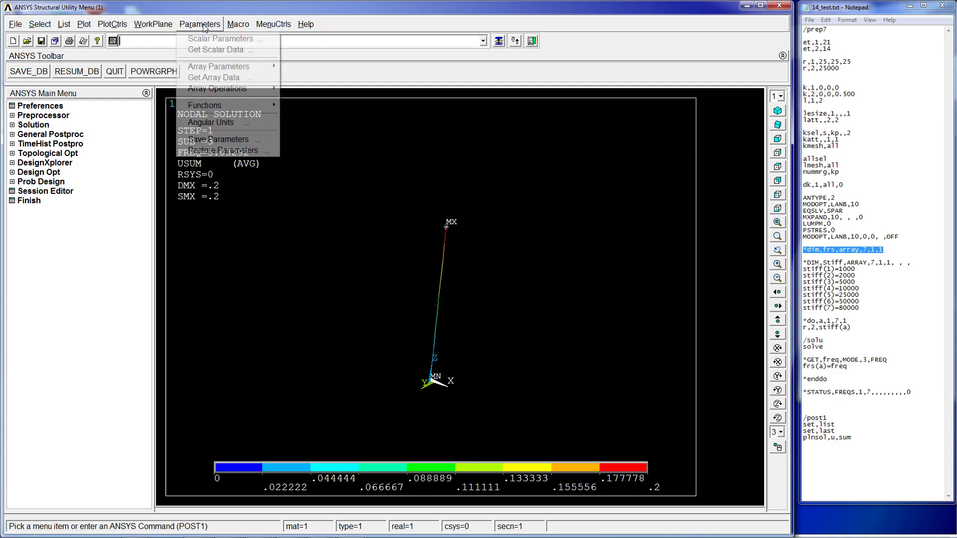
mouse_move(214, 67)
click(312, 67)
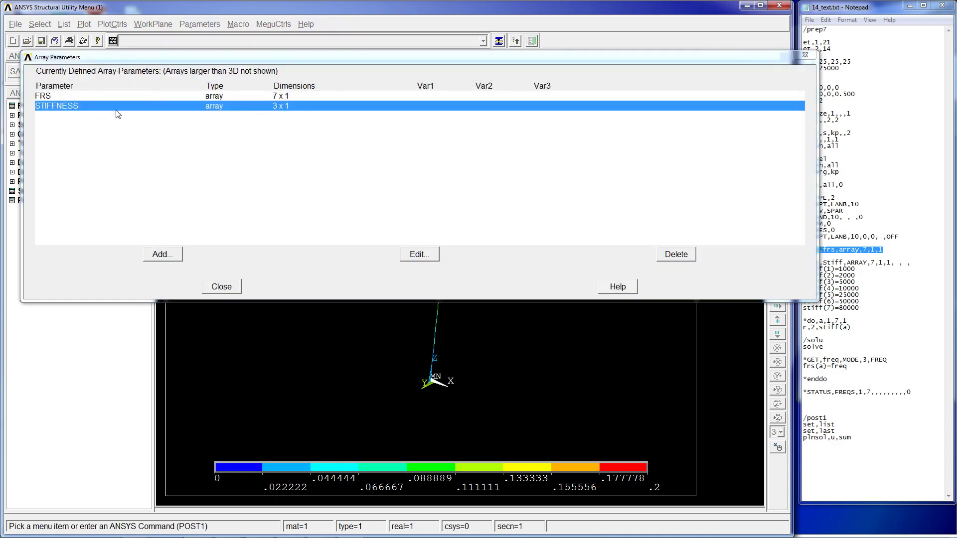
click(117, 99)
click(413, 255)
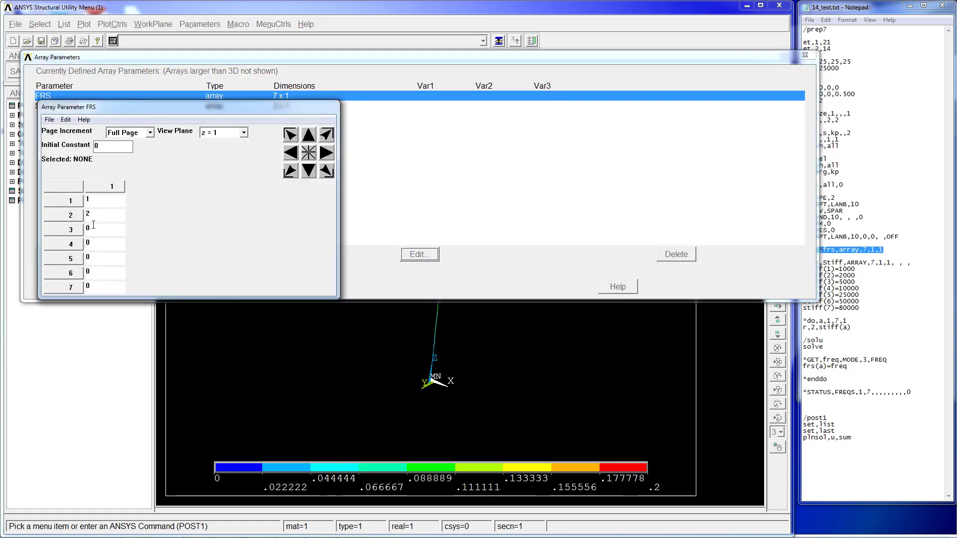
click(49, 120)
click(64, 164)
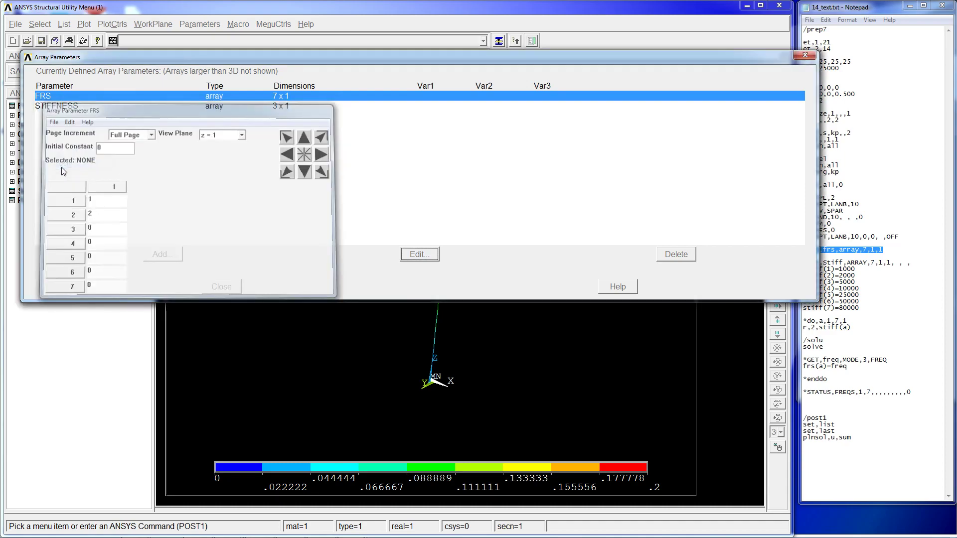
- Delete both the FRS and STIFFNESS array parameters and close the array list
click(668, 259)
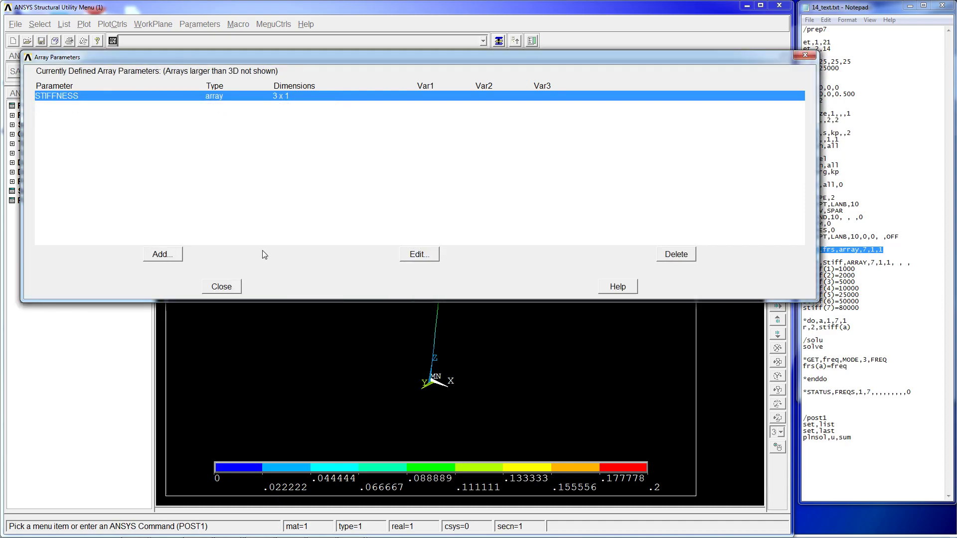
click(690, 256)
click(220, 285)
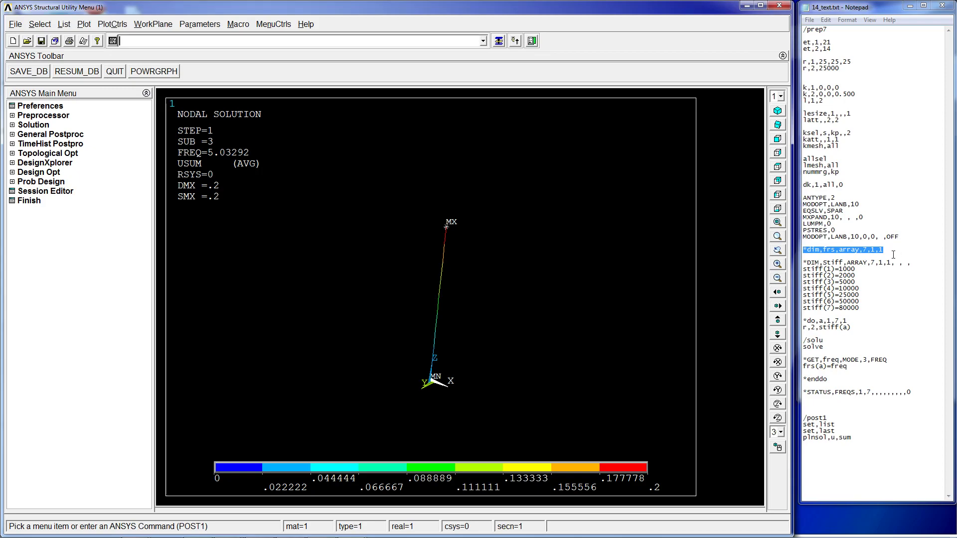
- Copy the *dim frs command and the seven-value *DIM stiff block from the text file and run them as commands
drag(884, 249, 868, 310)
key(ctrl+c)
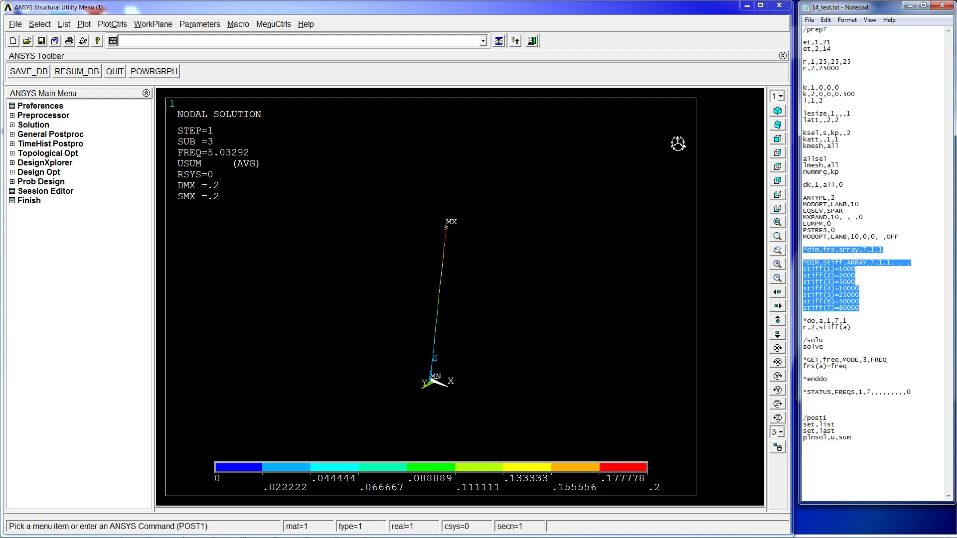
click(390, 43)
key(ctrl+v)
key(Return)
- Open the array parameters list and view the FRS array's values
click(185, 25)
mouse_move(212, 67)
click(312, 66)
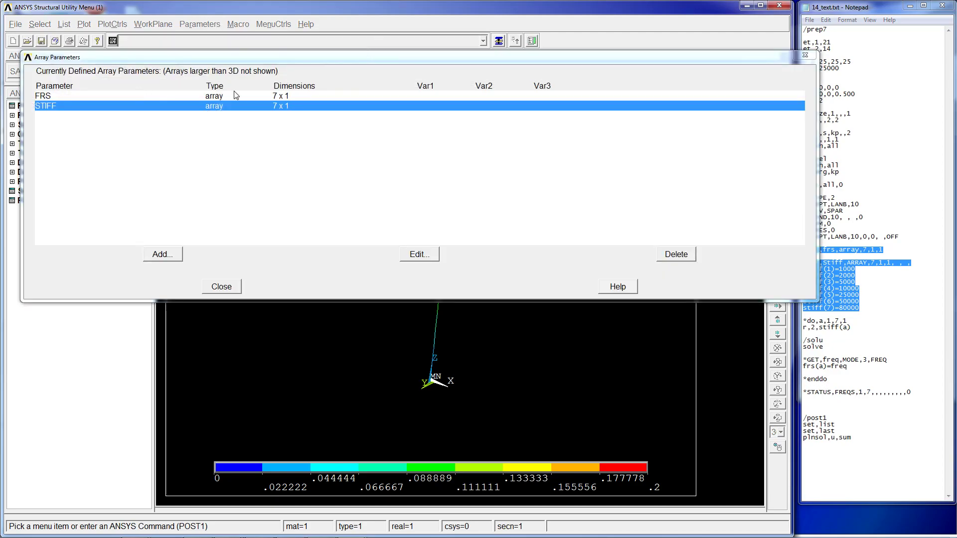
click(177, 96)
click(402, 253)
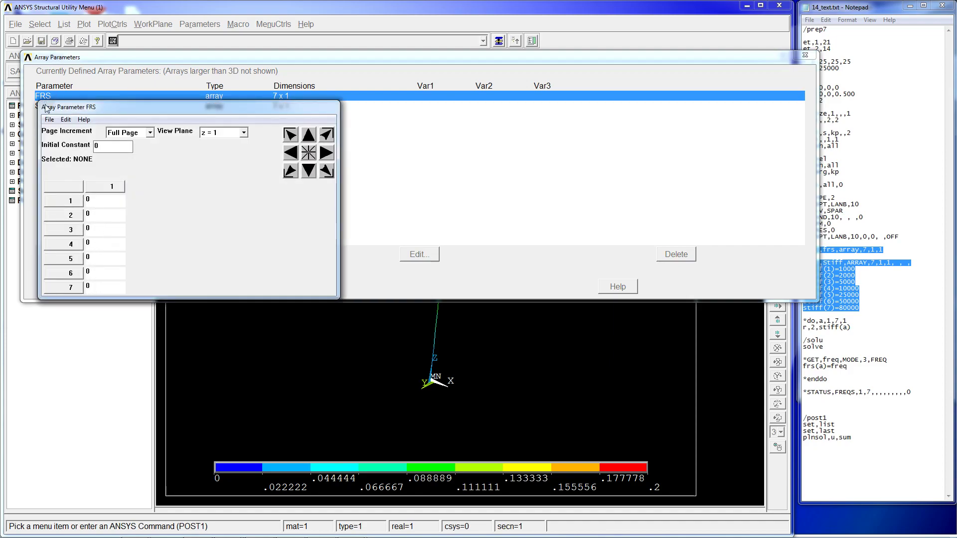
click(49, 120)
click(60, 165)
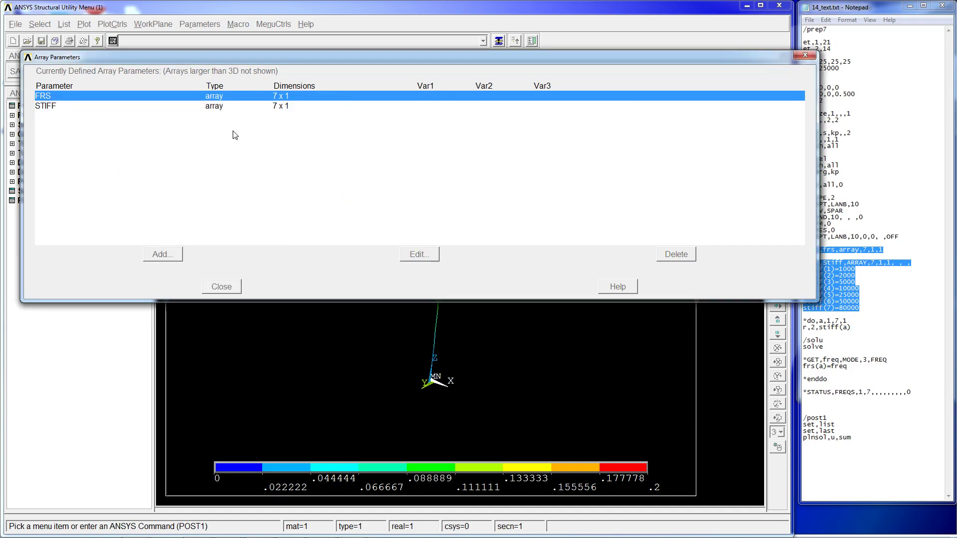
- Open the STIFF array editor to view its seven stiffness values, then close the array list
click(218, 107)
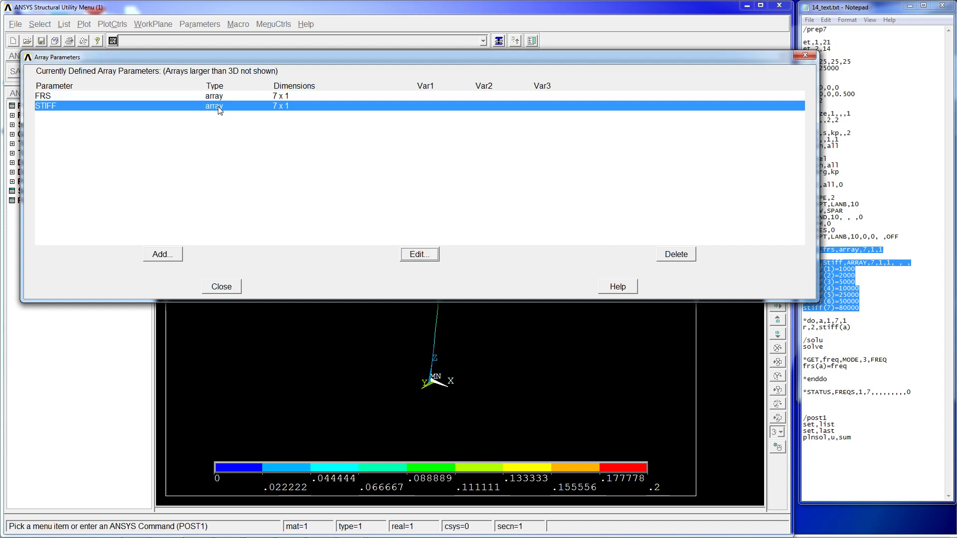
click(420, 255)
drag(111, 200, 80, 202)
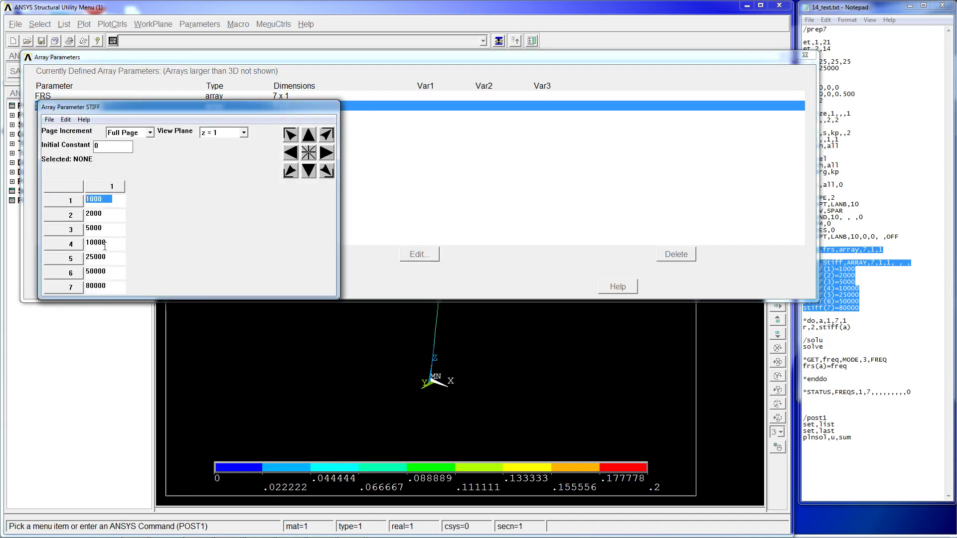
click(50, 120)
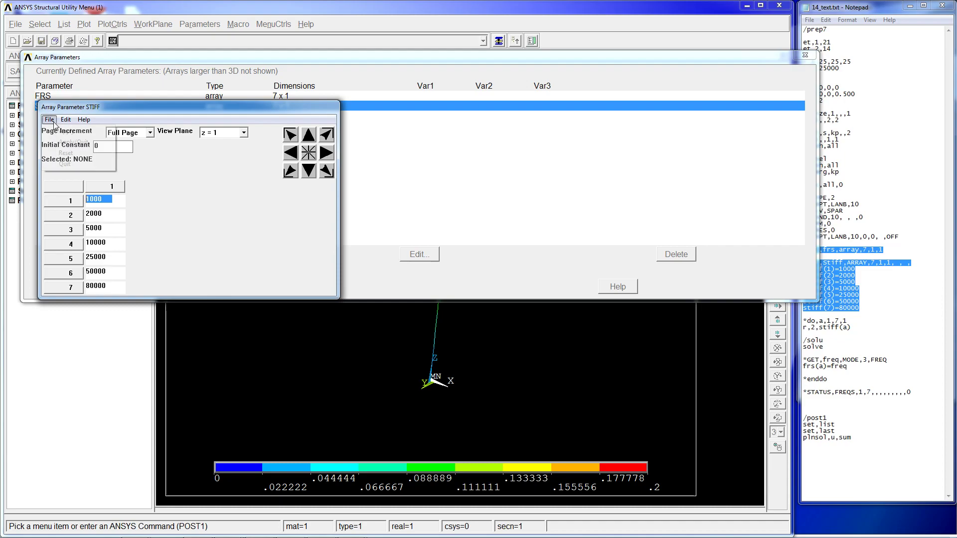
click(65, 164)
click(221, 287)
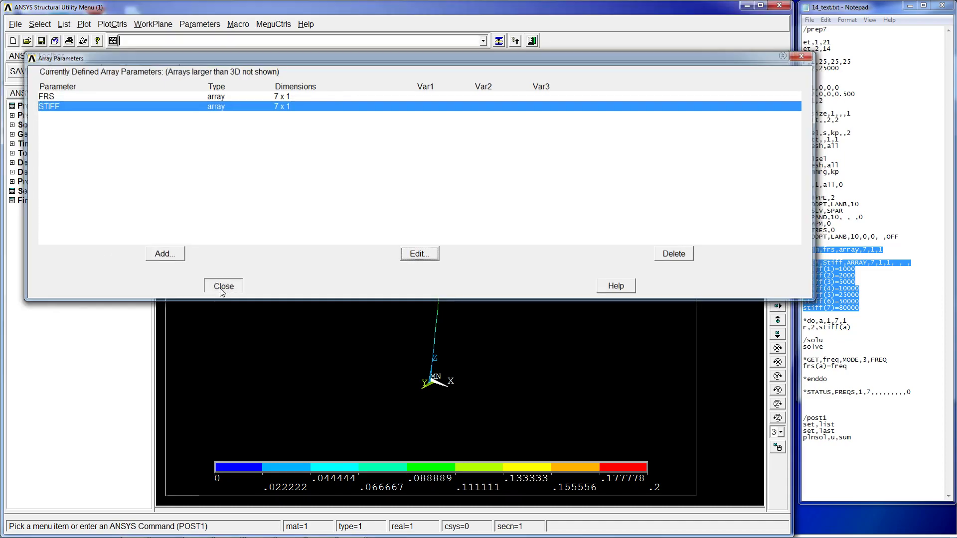
- Examine the stiffness array and *do loop commands in the text file
click(872, 270)
mouse_move(883, 249)
mouse_down()
mouse_move(803, 250)
mouse_move(893, 248)
mouse_up()
click(804, 250)
click(871, 266)
drag(836, 249, 803, 263)
click(860, 282)
click(869, 310)
click(906, 307)
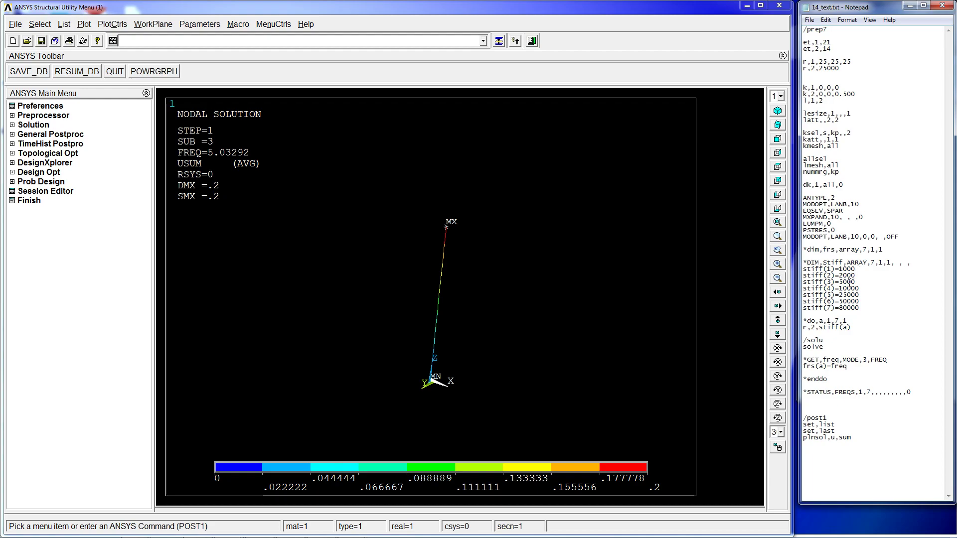
drag(803, 321, 865, 324)
click(859, 317)
click(396, 43)
text(*do)
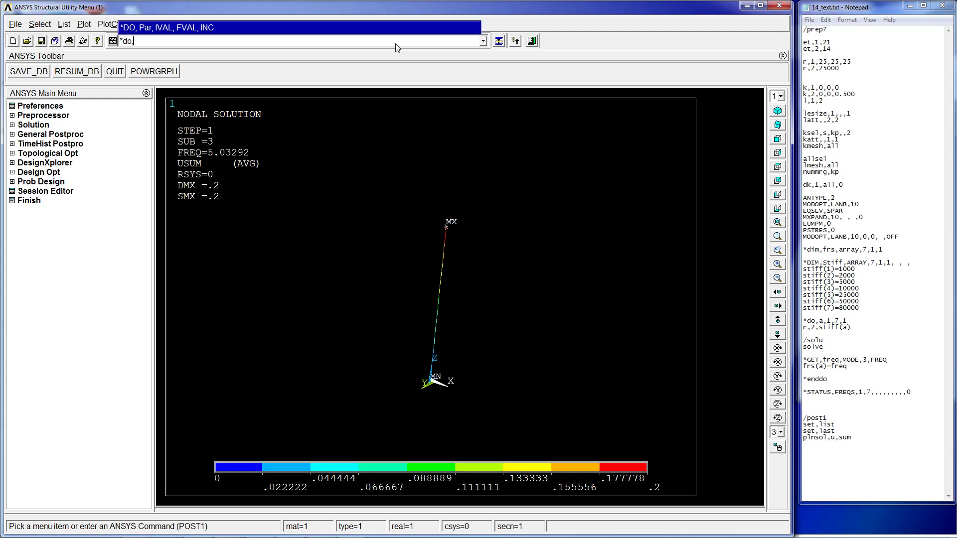
text(,paramete)
text(r,1,10,)
drag(168, 42, 138, 43)
key(BackSpace)
text(p)
click(181, 43)
drag(803, 321, 875, 341)
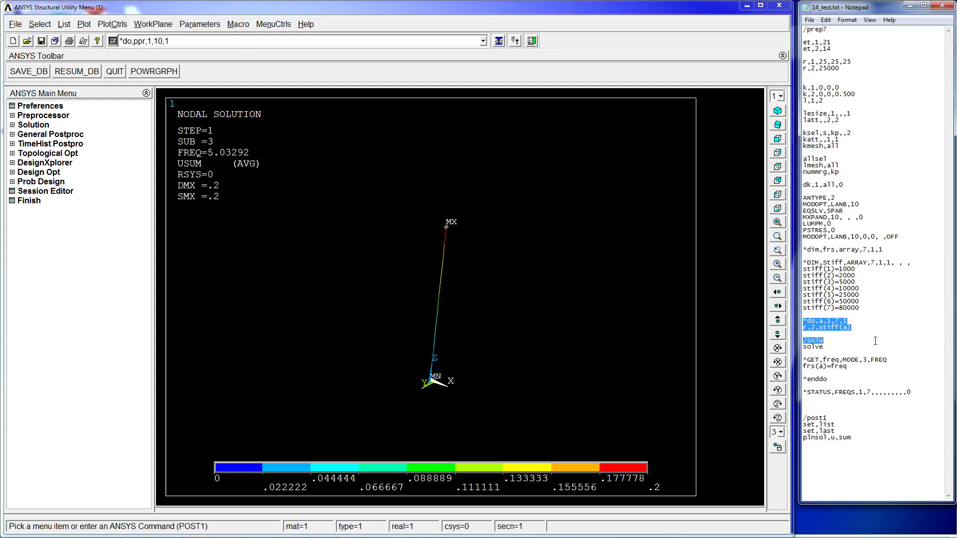
click(830, 321)
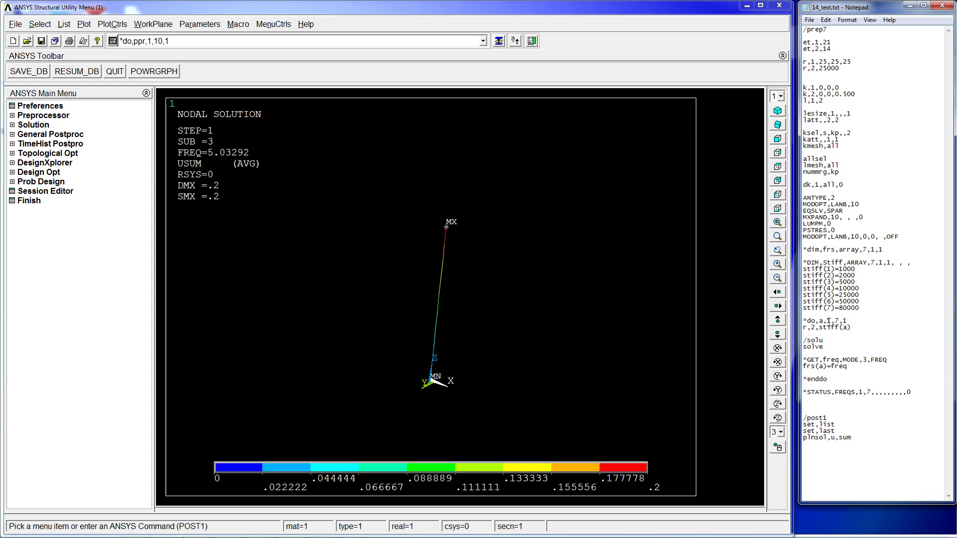
drag(244, 45, 66, 57)
key(BackSpace)
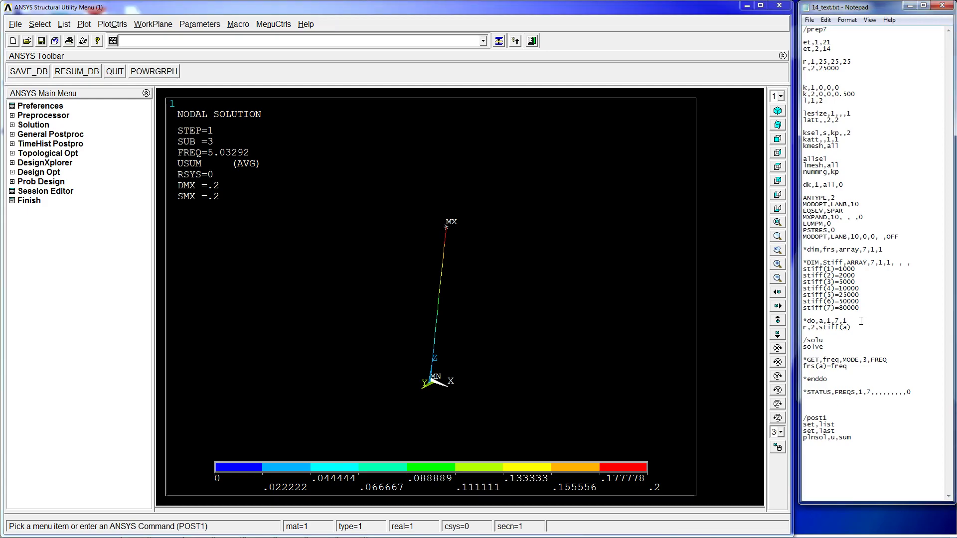
- Examine the *do loop line and the r,2 real constant commands in the text file
drag(854, 312, 861, 324)
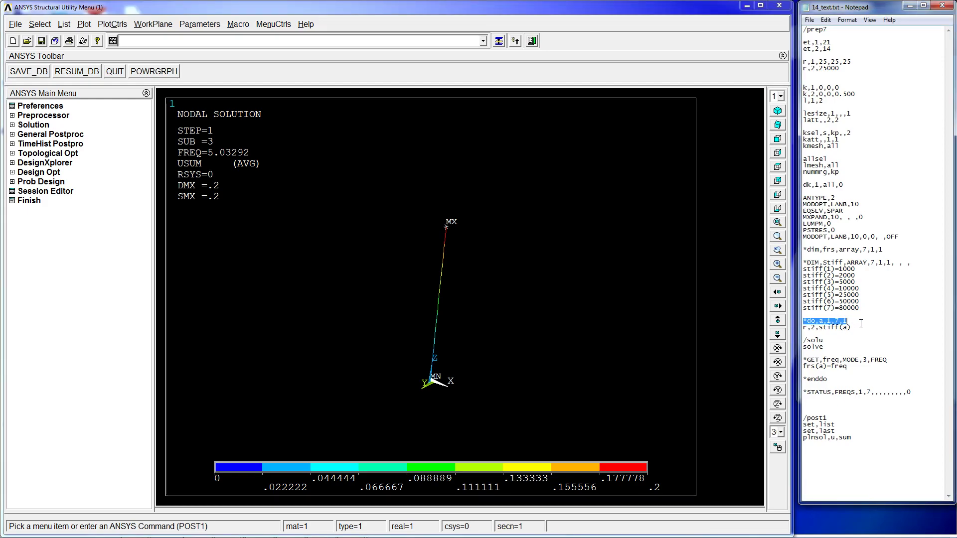
click(836, 321)
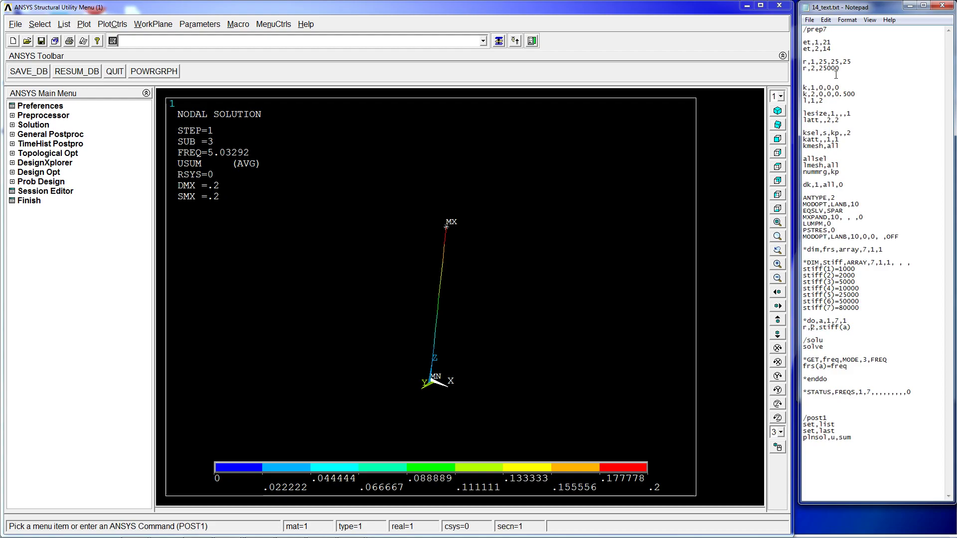
drag(840, 68, 804, 71)
click(814, 70)
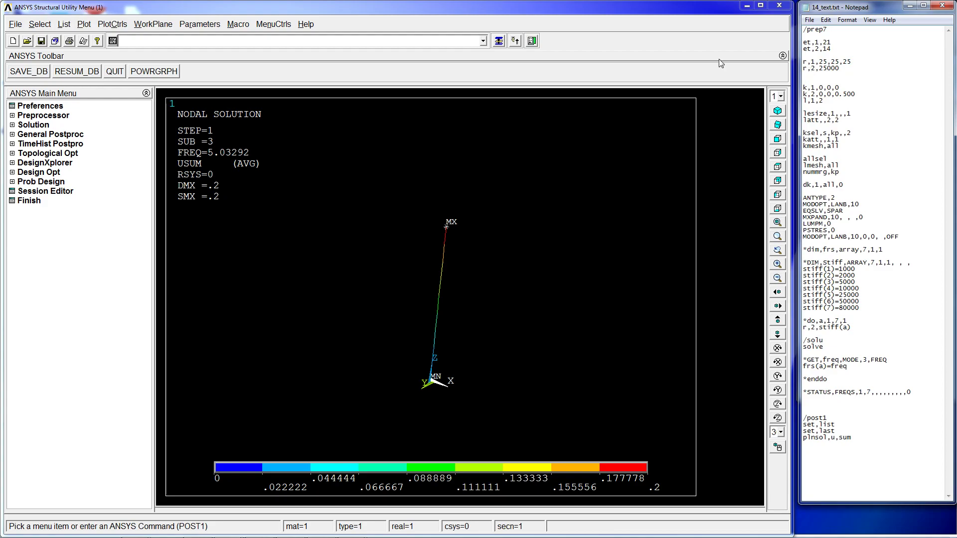
drag(851, 71, 819, 65)
drag(853, 328, 820, 329)
click(806, 329)
drag(816, 327, 811, 327)
- Open real constant set 2 for the COMBIN14 spring to view its spring constant, then cancel and close
click(43, 115)
click(49, 134)
click(62, 144)
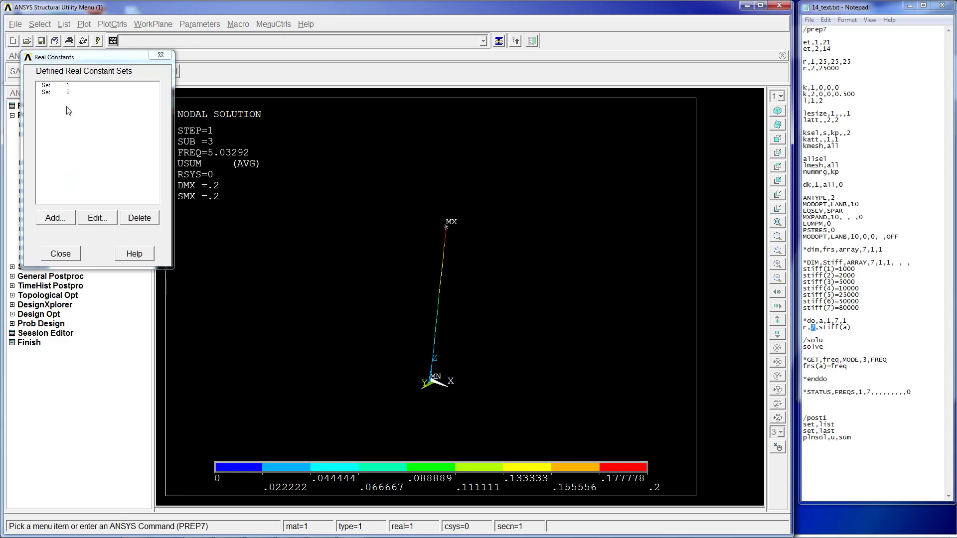
click(58, 92)
click(94, 215)
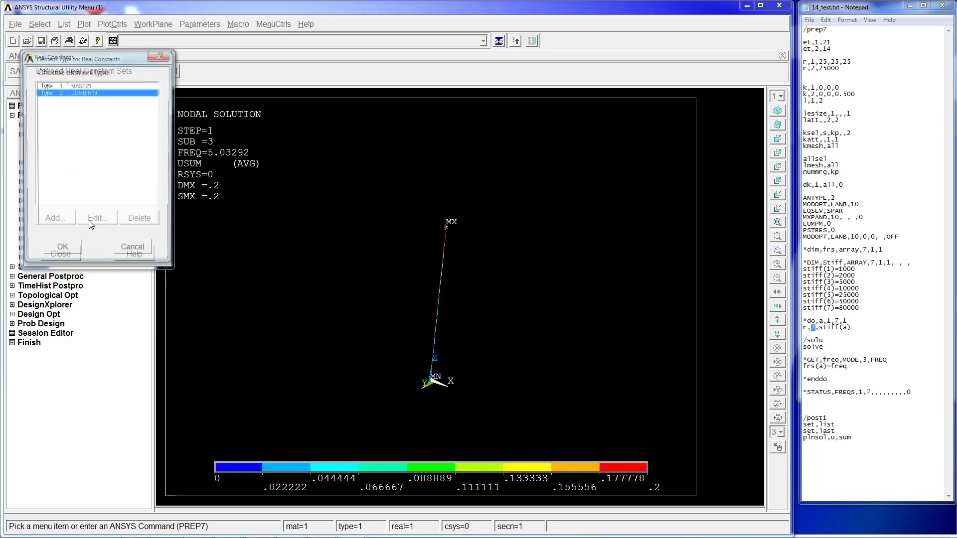
click(81, 86)
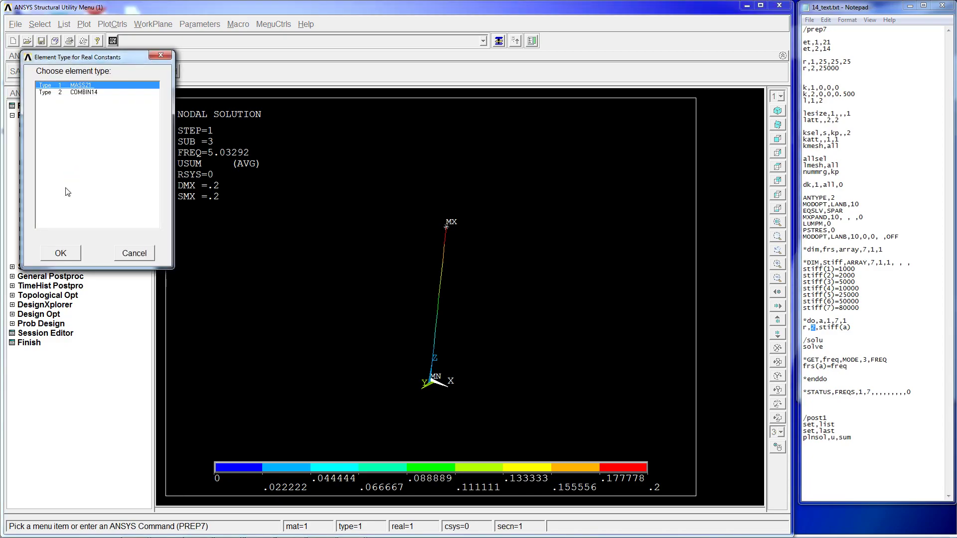
click(112, 94)
click(58, 252)
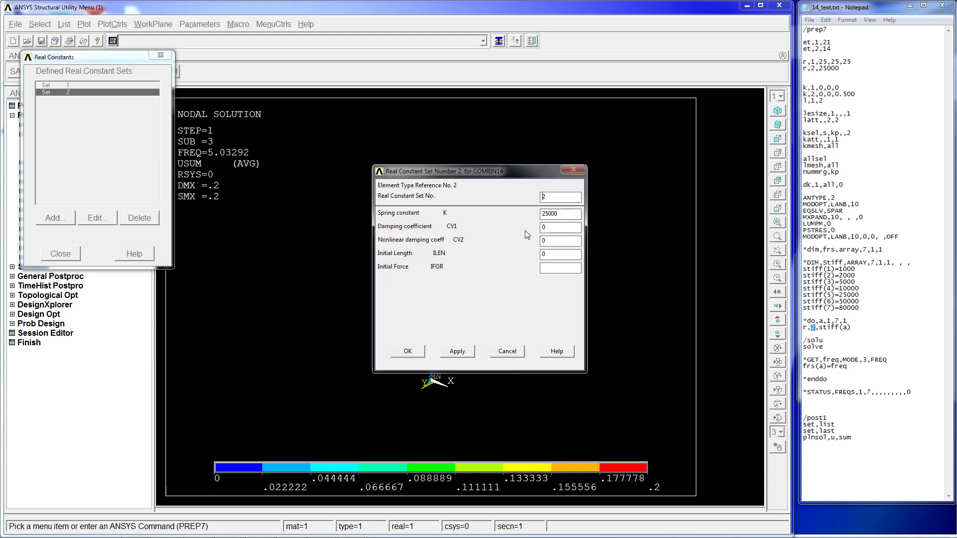
drag(566, 214, 540, 215)
click(500, 354)
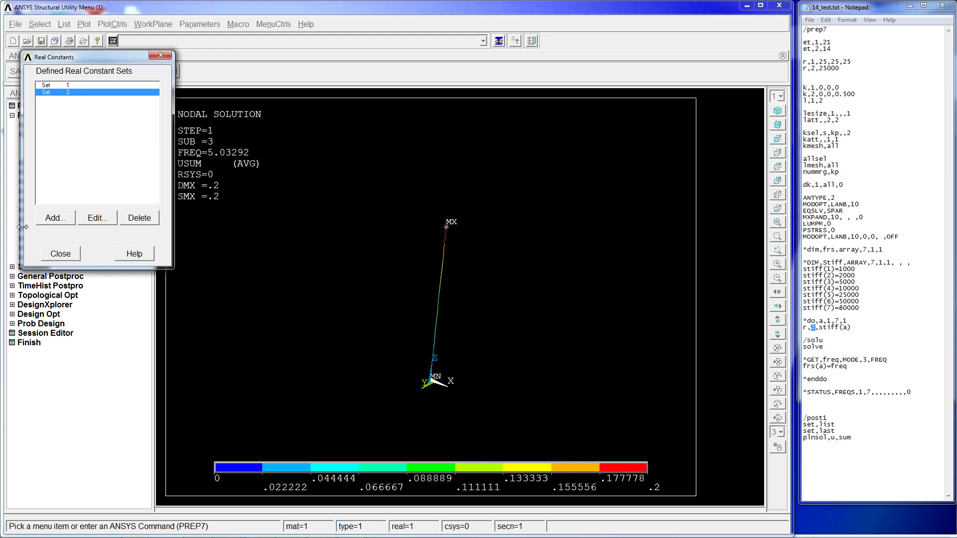
click(61, 253)
- Examine the r,2,stiff(a) and *GET,freq,MODE,3,FREQ lines in the text file
click(842, 335)
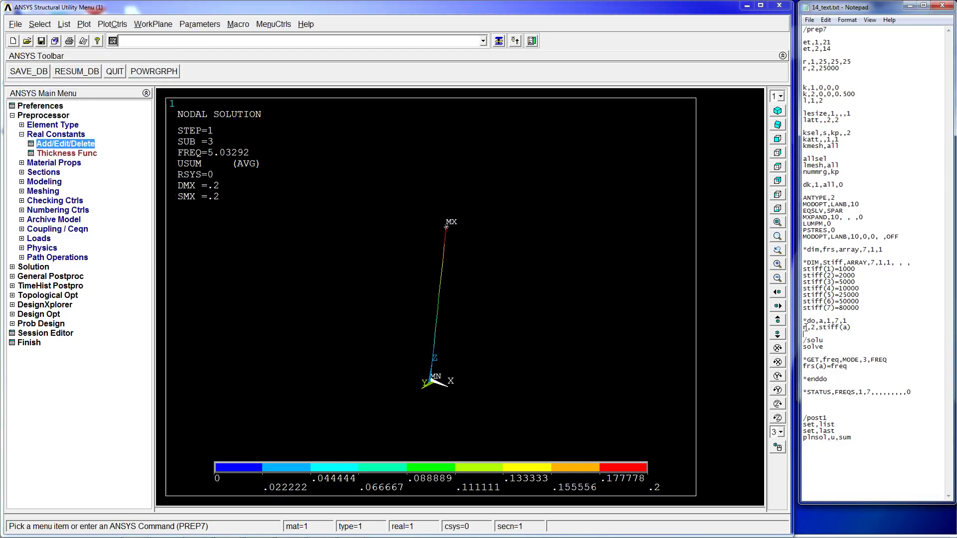
mouse_move(814, 327)
mouse_down()
mouse_move(800, 328)
mouse_move(847, 328)
mouse_move(819, 328)
mouse_up()
click(870, 329)
drag(833, 336, 833, 345)
click(839, 329)
drag(860, 317, 858, 323)
click(867, 324)
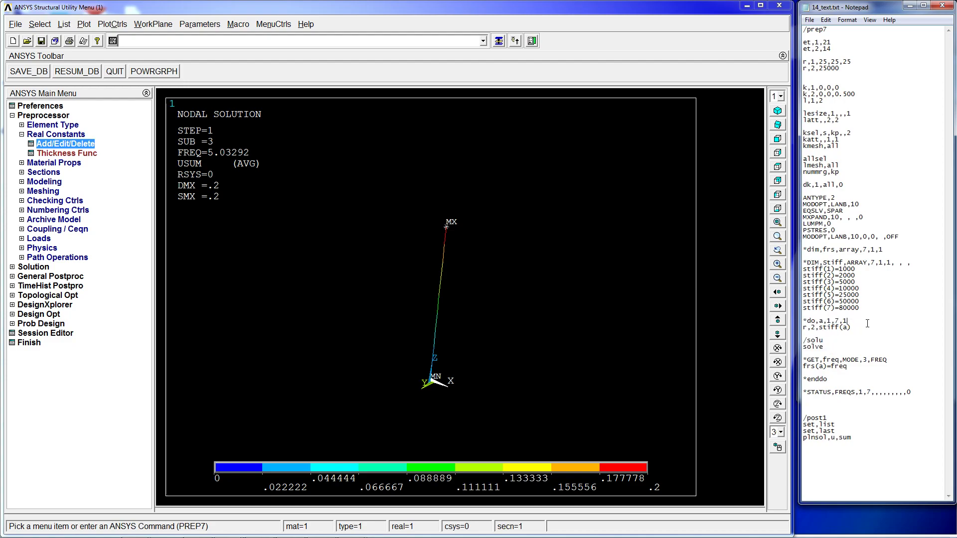
click(833, 342)
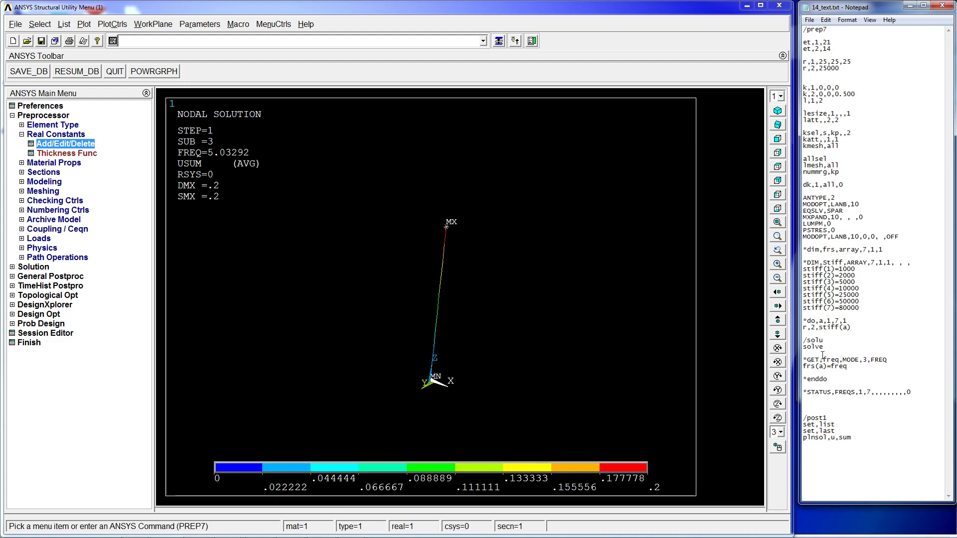
drag(892, 359, 796, 359)
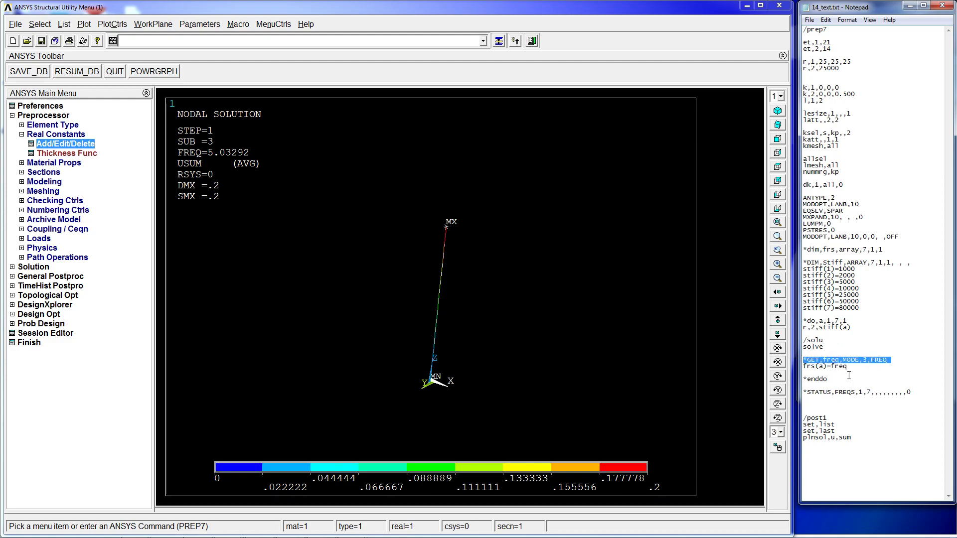
- Open the help documentation for the *GET command from the command line
click(213, 44)
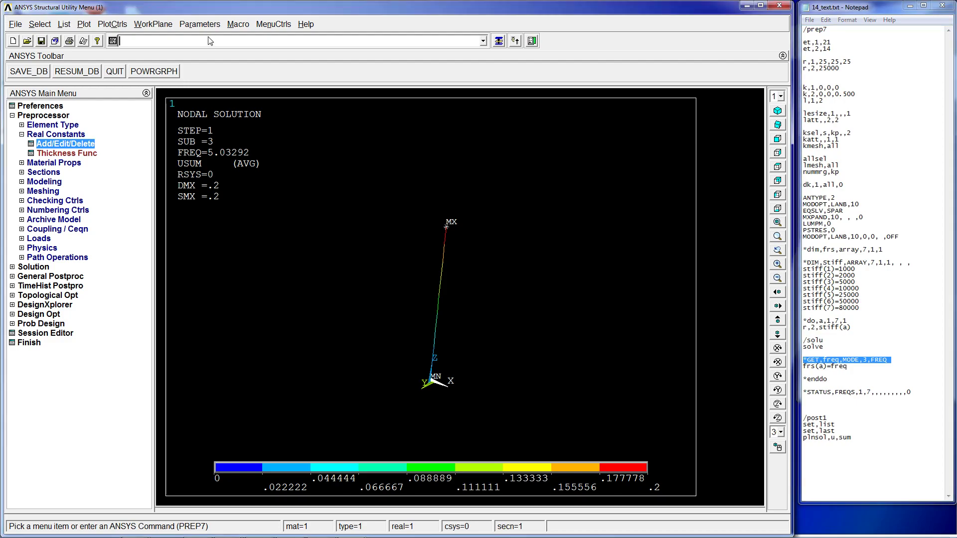
text(*get,1)
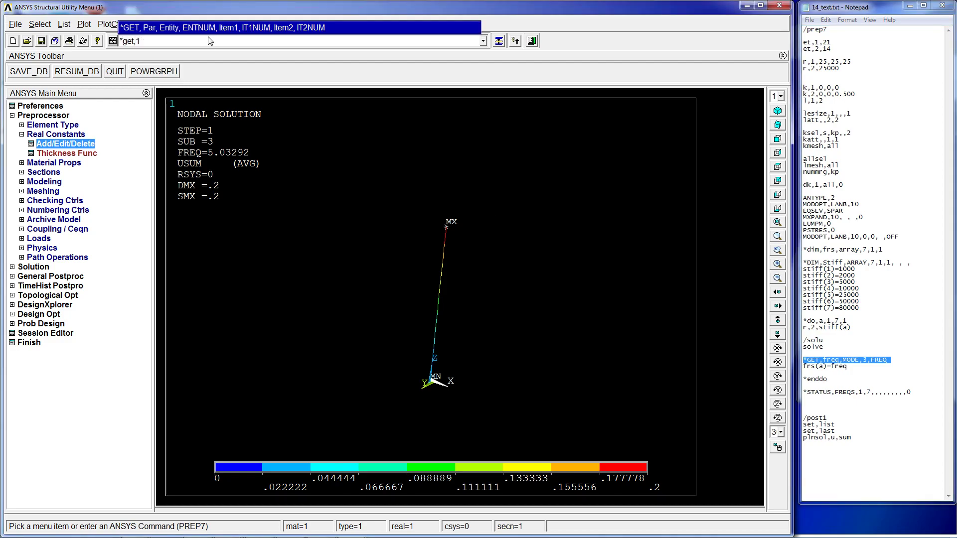
key(BackSpace)
key(BackSpace)
key(BackSpace)
text(he)
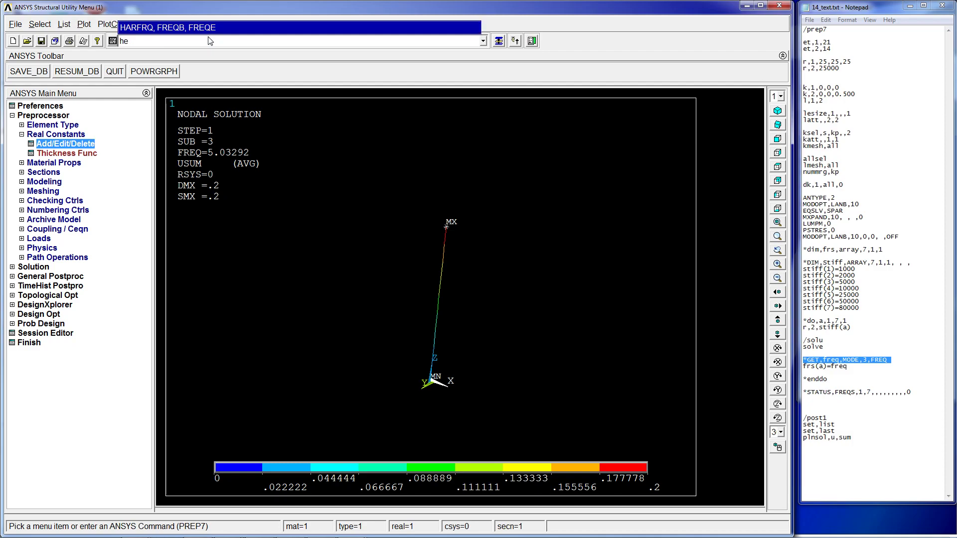
text(lp,*get)
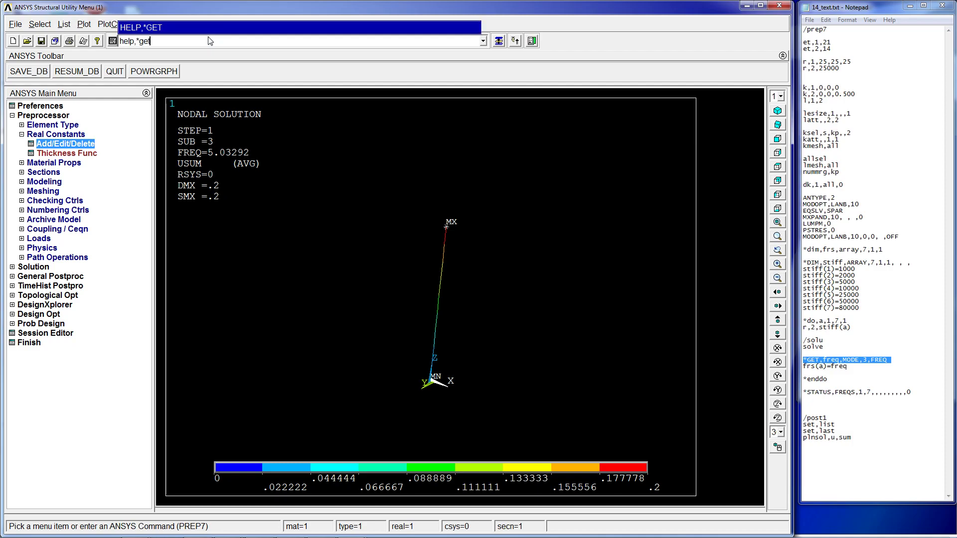
key(Return)
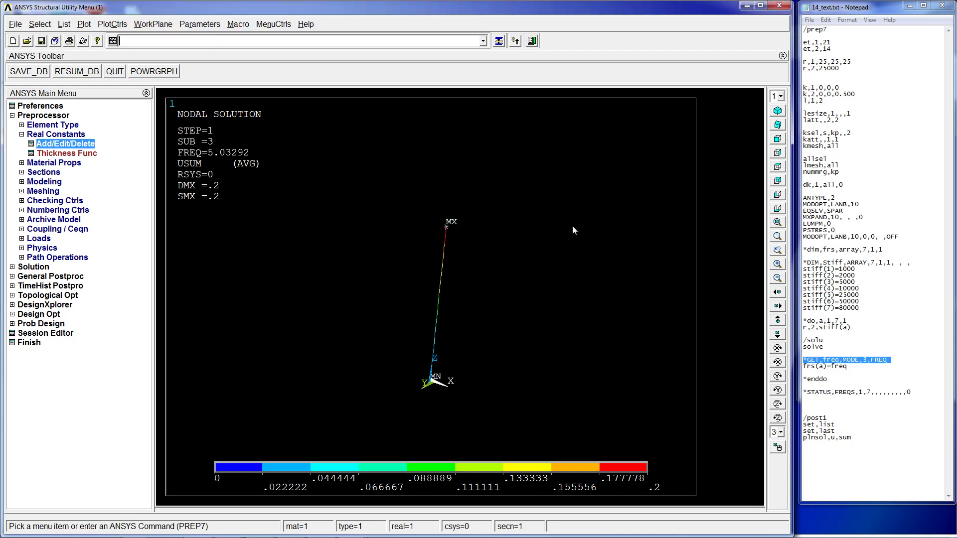
- Scroll through the *GET help page's general entity item tables, then close the help window
double_click(406, 7)
scroll(473, 177, down, 10)
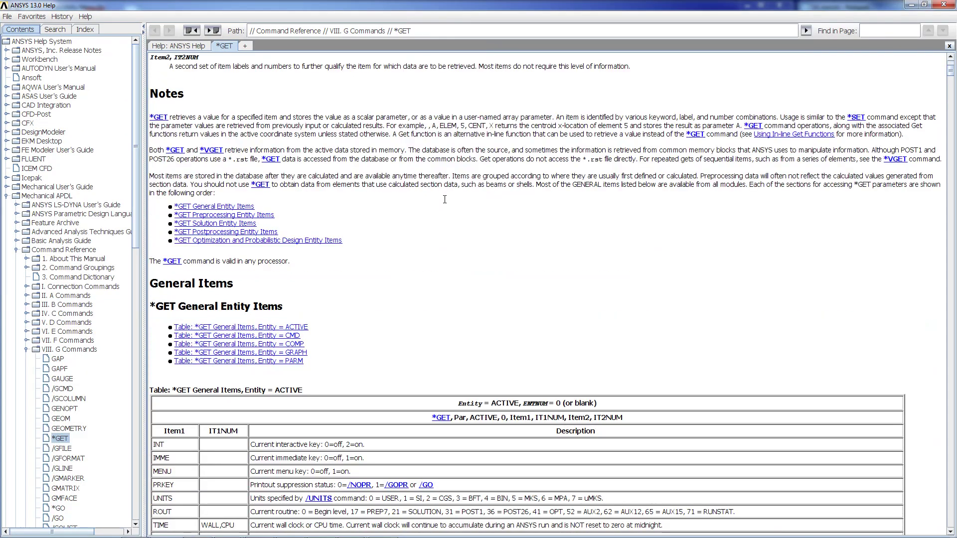
scroll(425, 212, down, 15)
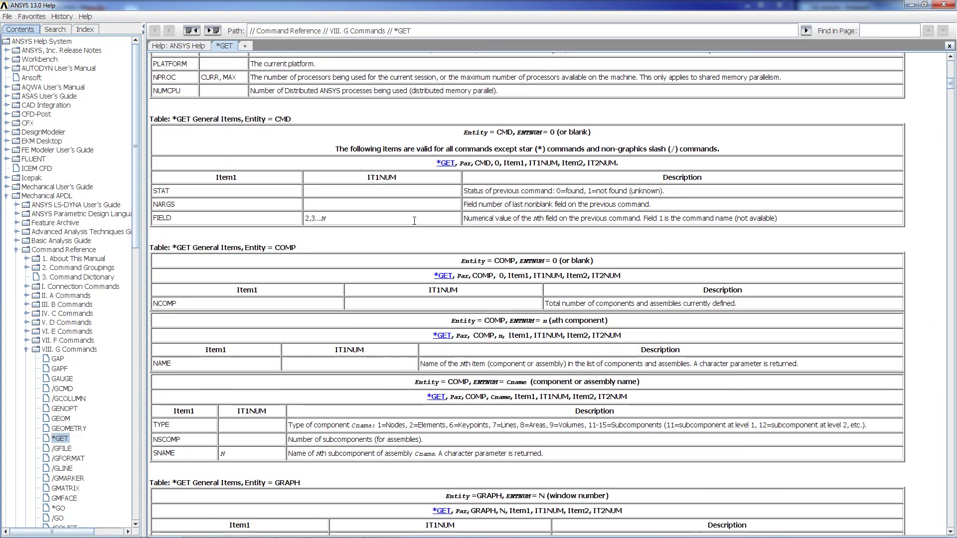
scroll(416, 219, down, 8)
scroll(408, 200, down, 5)
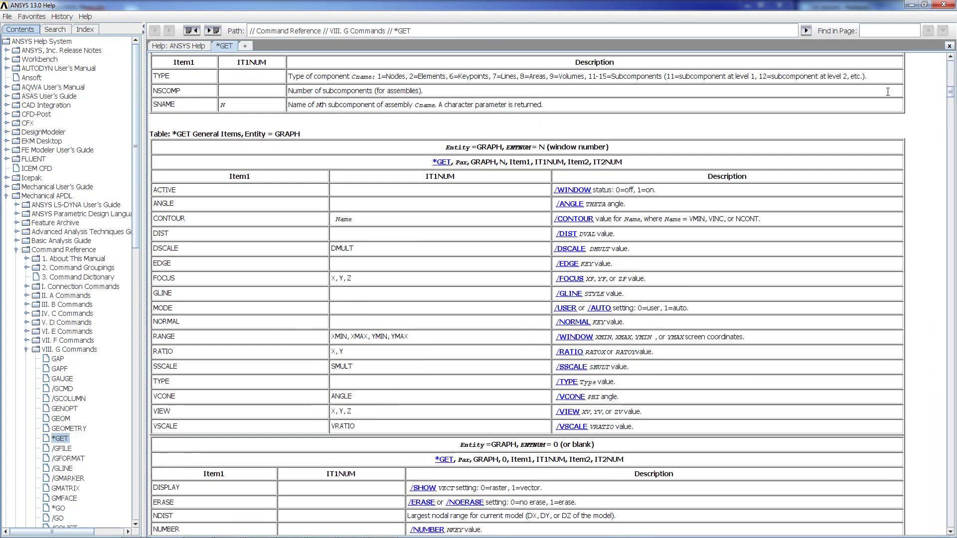
click(911, 5)
- Retrieve the mode 3 frequency from modal results into a scalar parameter named aaaaa using Get Scalar Data
click(182, 25)
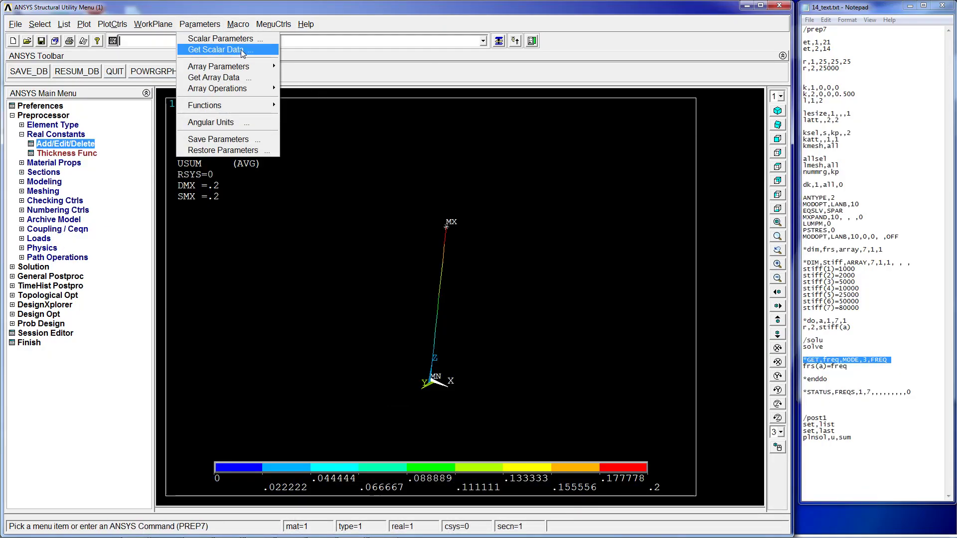
click(243, 52)
click(514, 246)
click(514, 253)
click(511, 261)
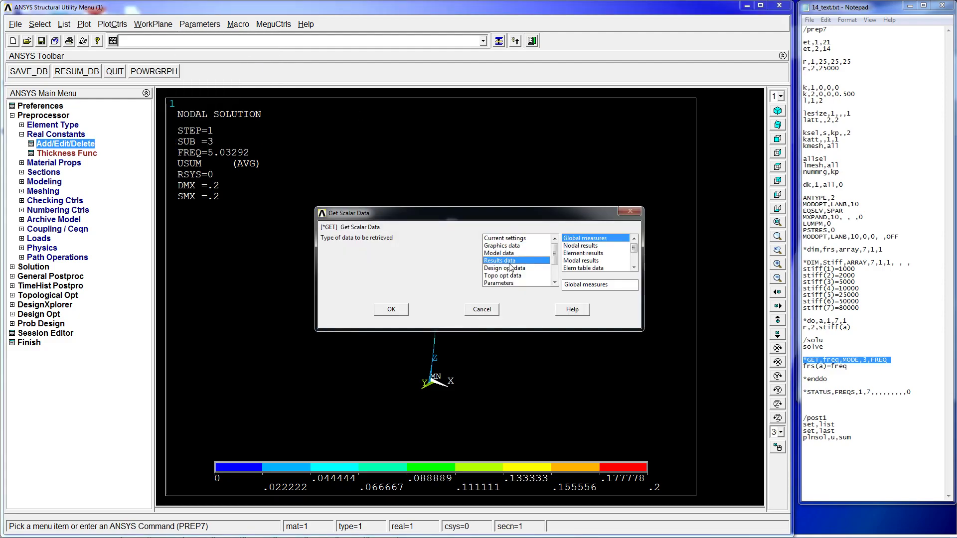
click(589, 264)
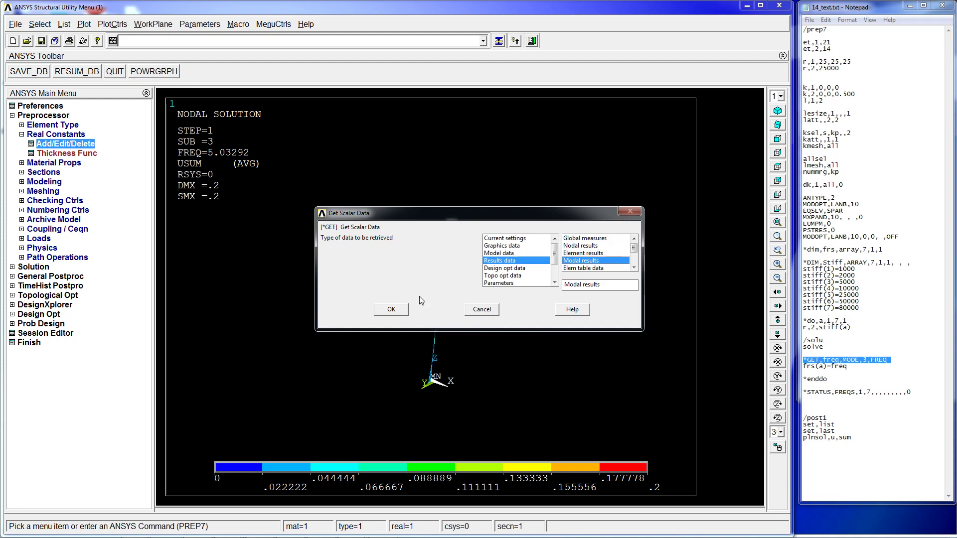
click(382, 312)
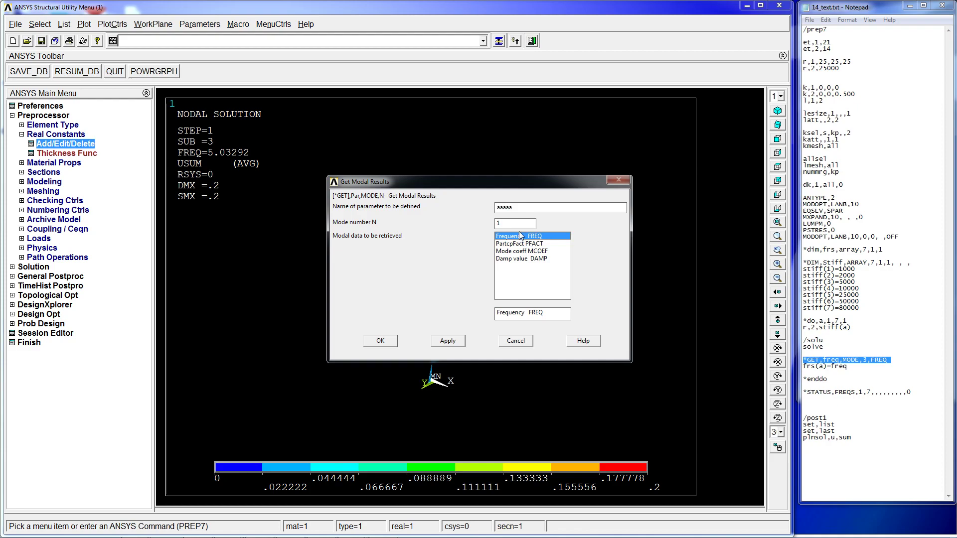
key(Tab)
click(386, 341)
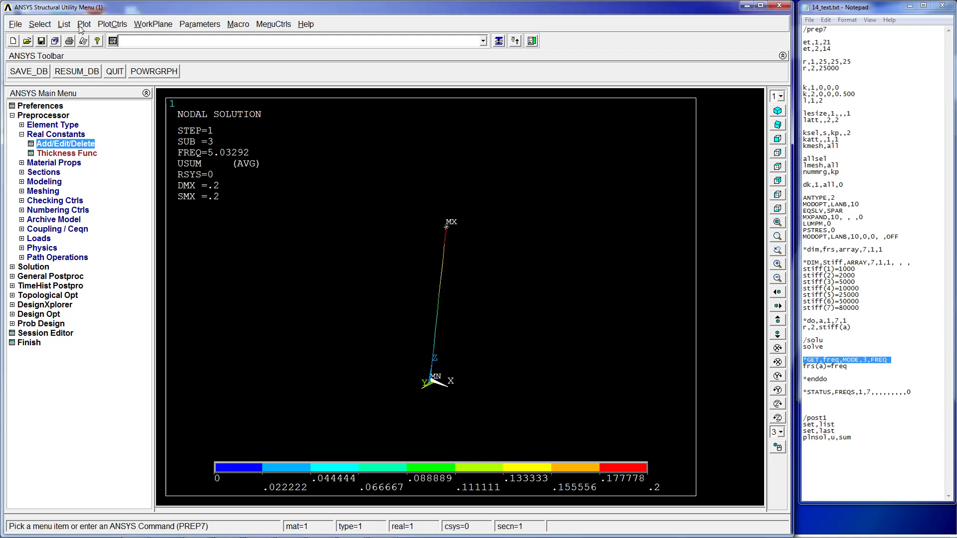
- Open the scalar parameters list to check the AAAAA parameter, then close it
click(199, 24)
click(225, 37)
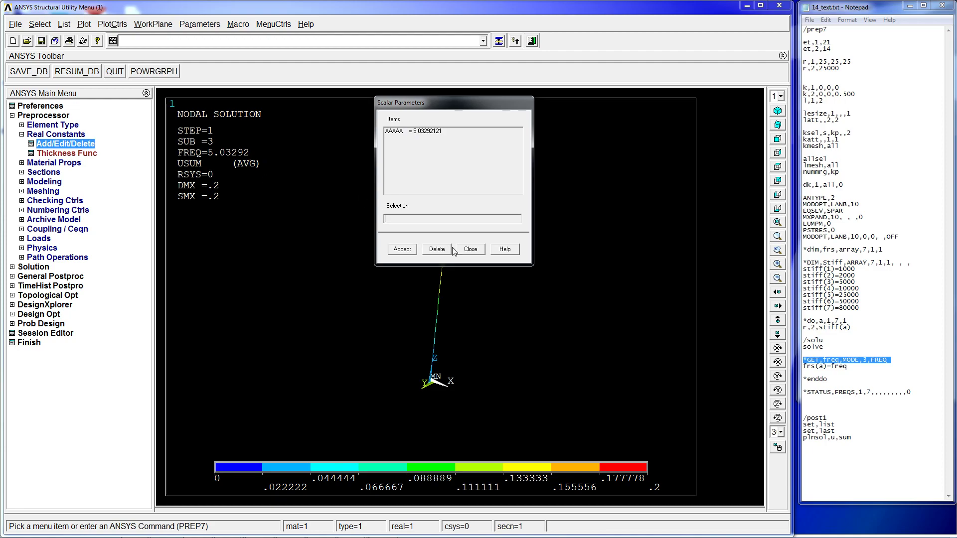
click(470, 248)
- Open the log file and locate the recorded *GET command for the aaaaa parameter
click(881, 348)
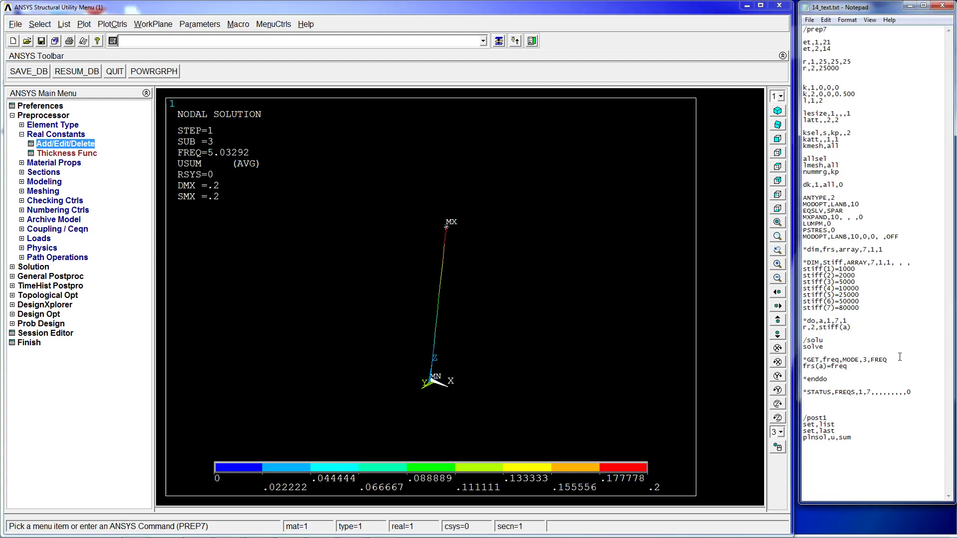
drag(900, 357, 807, 360)
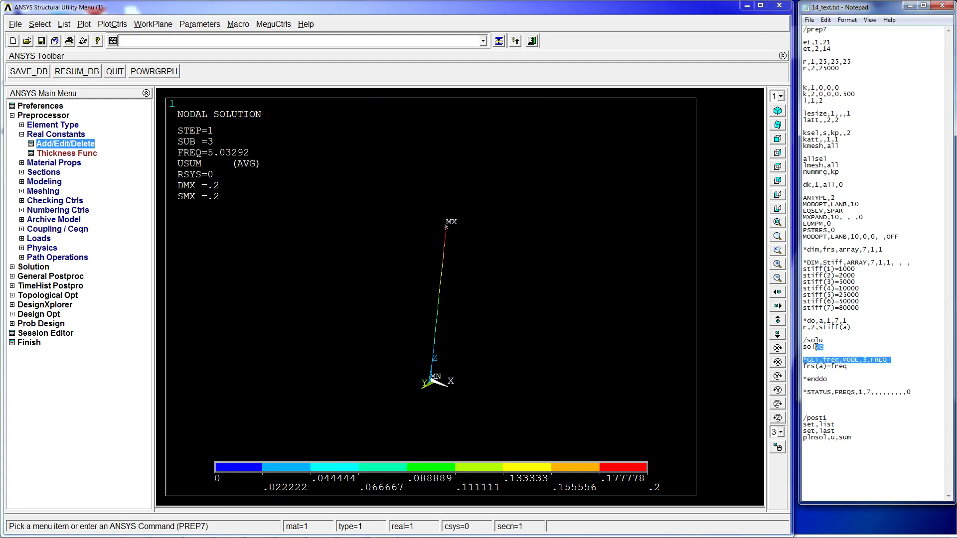
click(66, 24)
mouse_move(64, 36)
click(152, 37)
scroll(405, 159, down, 9)
drag(504, 143, 497, 278)
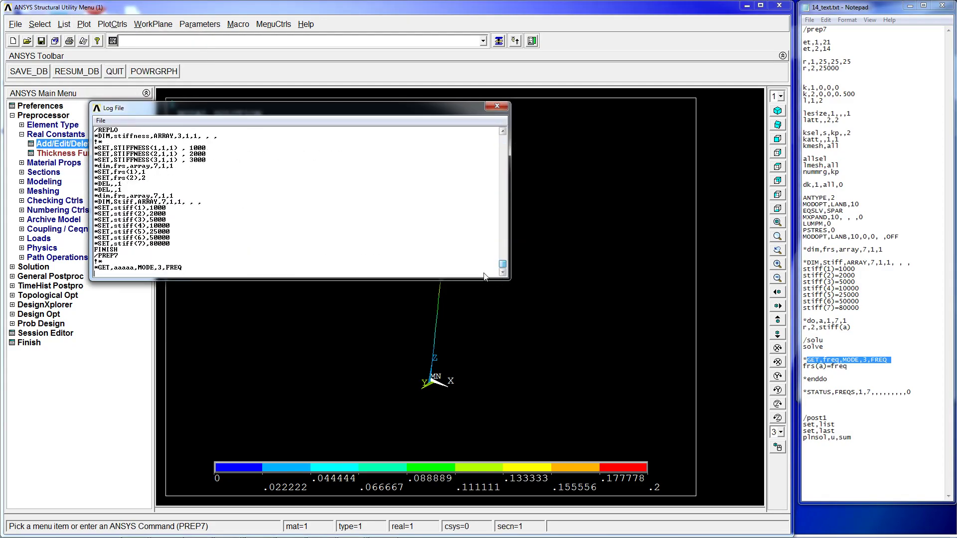
drag(202, 269, 100, 268)
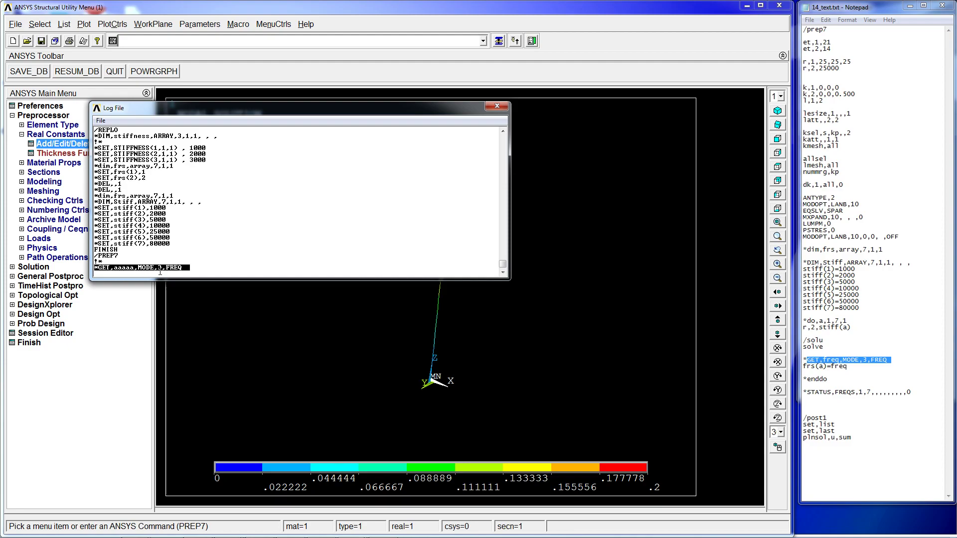
click(176, 271)
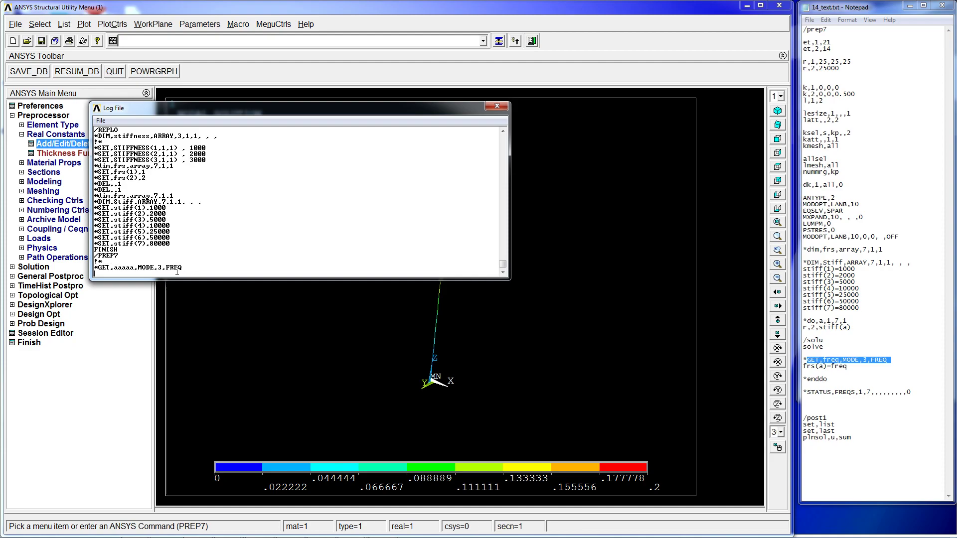
- Compare the logged *GET command with the *GET line in the text file, then close the log
click(848, 364)
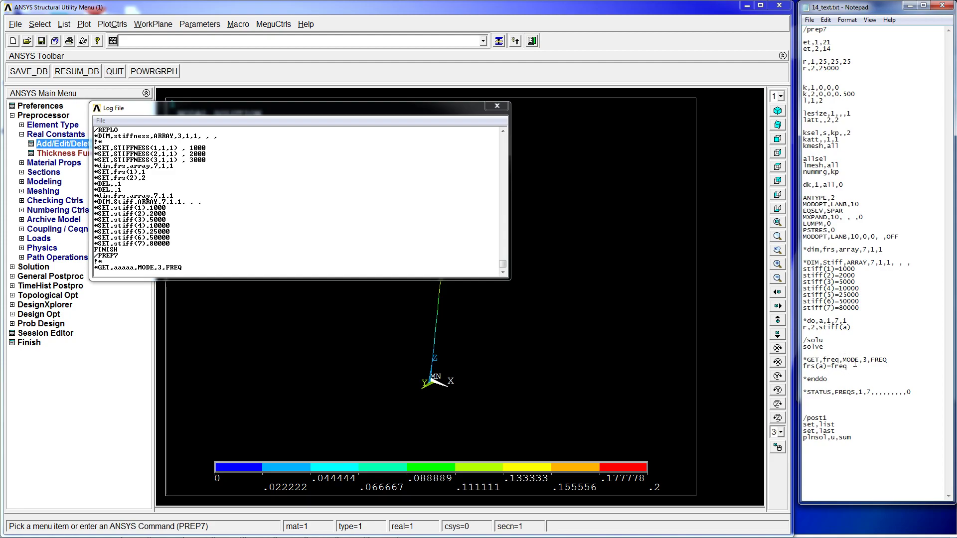
drag(888, 362, 872, 360)
click(805, 367)
drag(895, 359, 803, 360)
click(879, 360)
click(146, 268)
drag(114, 269, 130, 268)
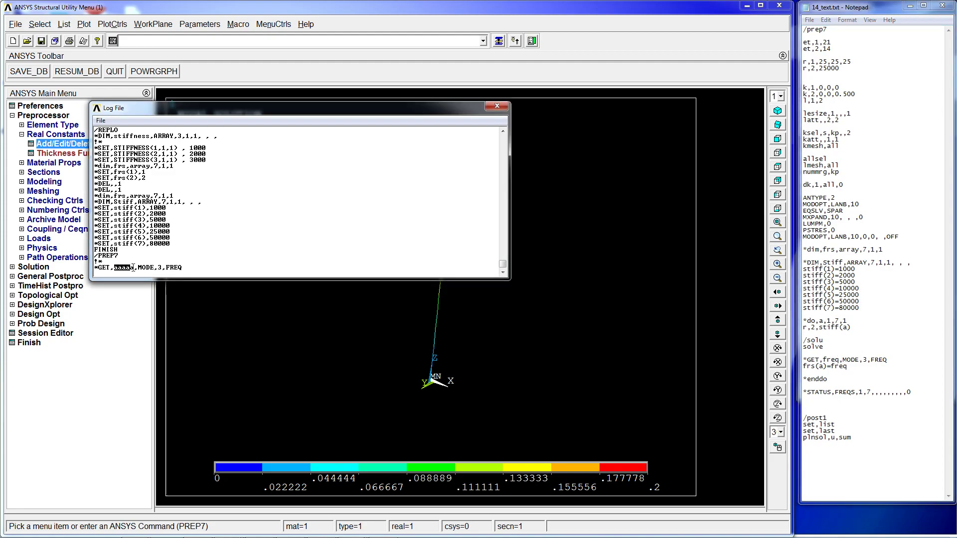
click(839, 360)
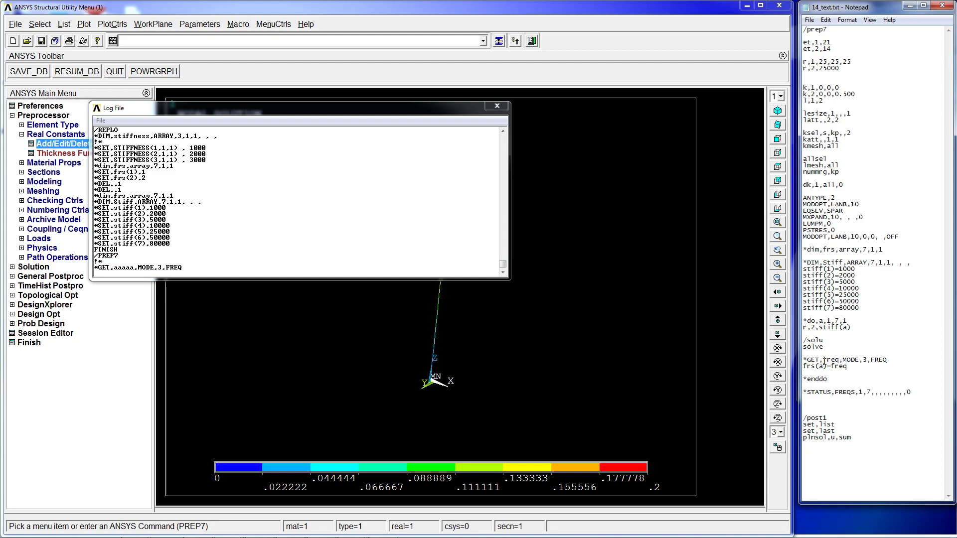
click(476, 107)
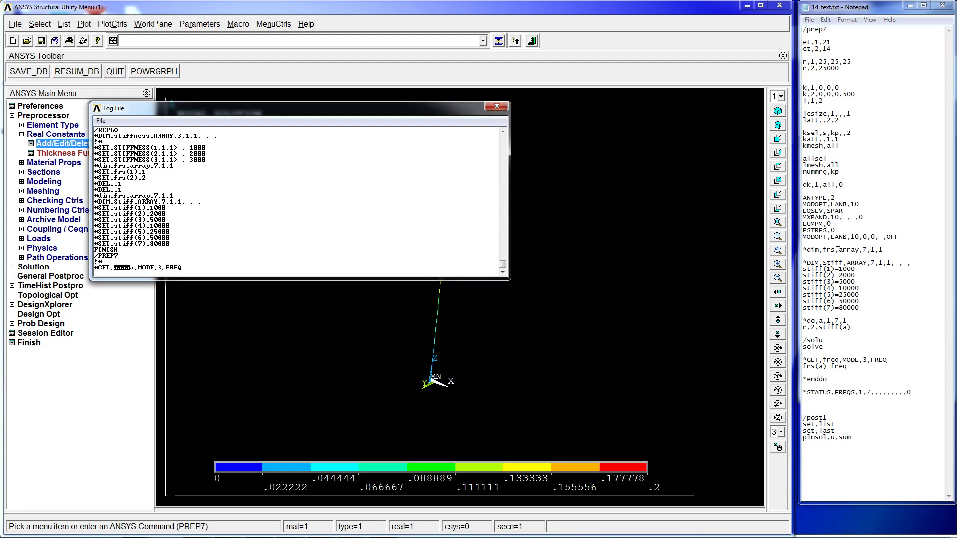
click(497, 106)
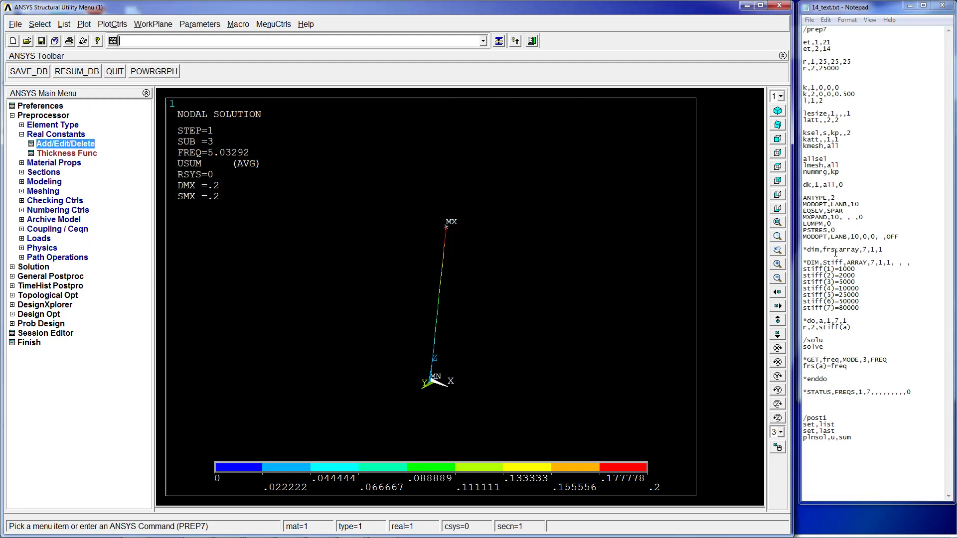
- Open the array parameters list and select the FRS array
drag(835, 250, 823, 250)
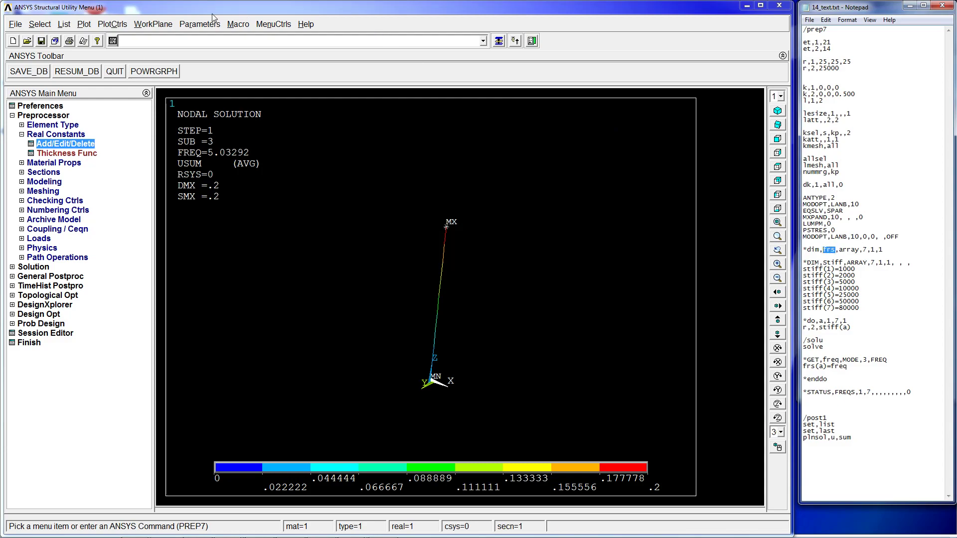
click(199, 24)
mouse_move(240, 66)
click(319, 66)
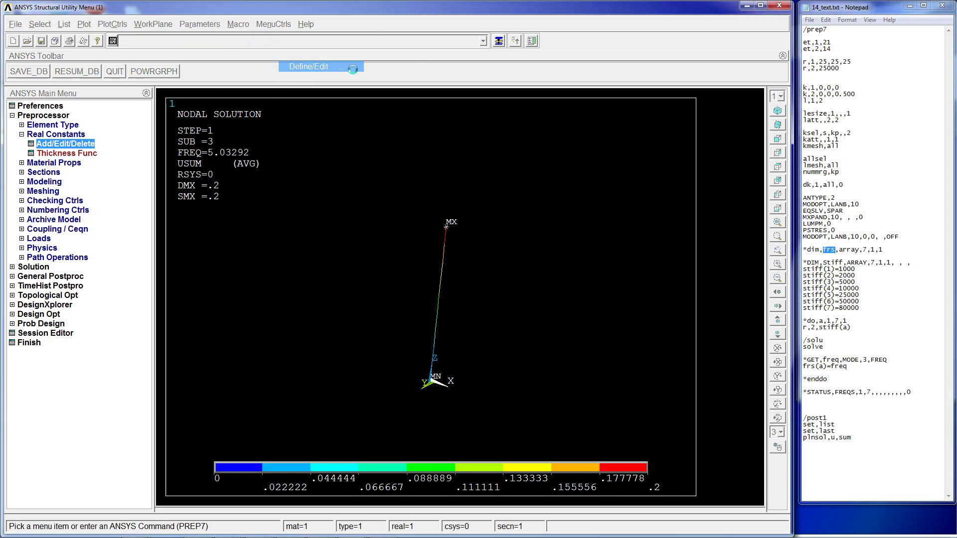
click(89, 98)
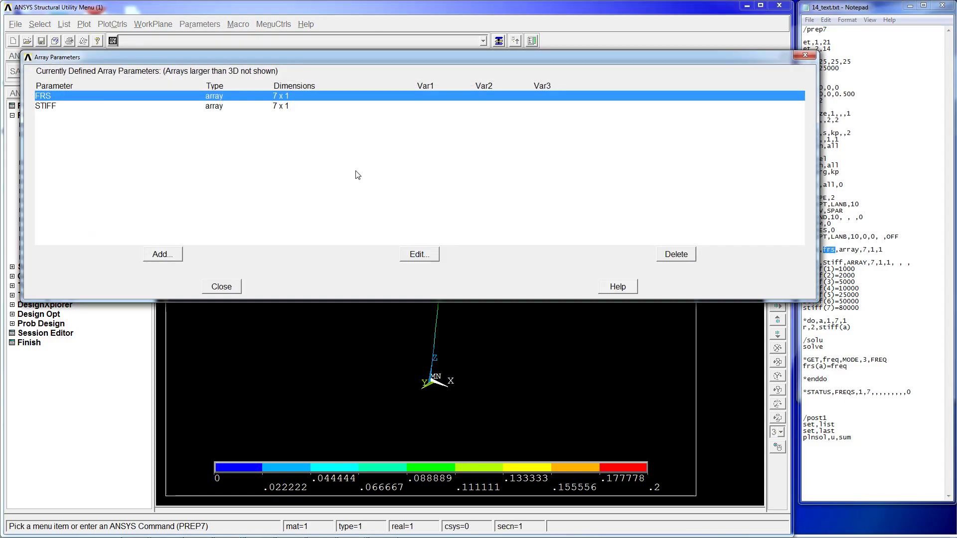
- Open the FRS array in the array editor to inspect its values, then quit the editor and close the array list
click(419, 255)
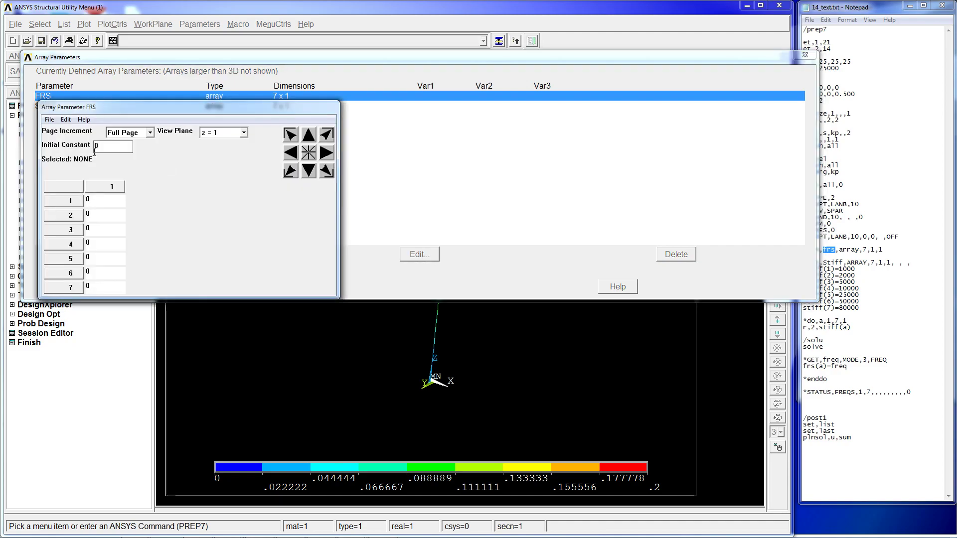
click(49, 119)
click(65, 165)
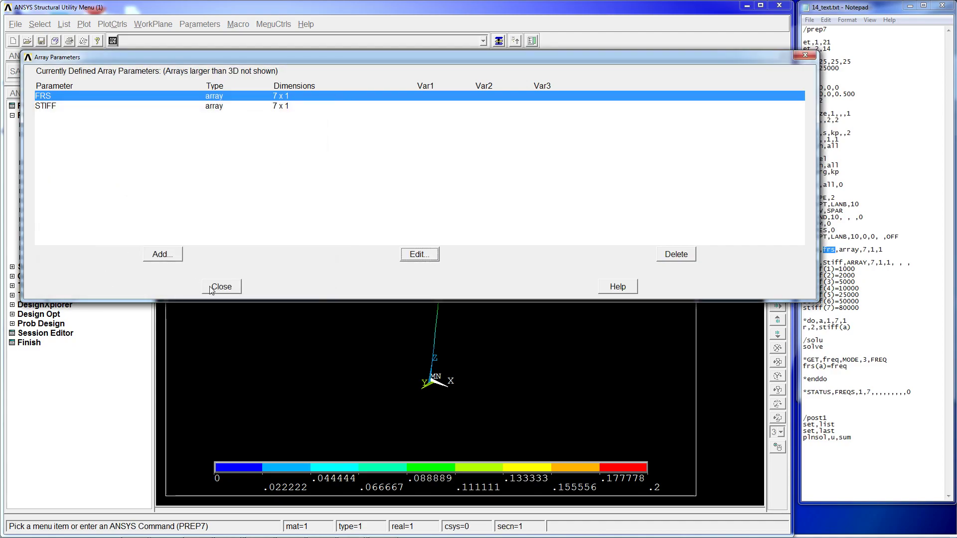
click(215, 287)
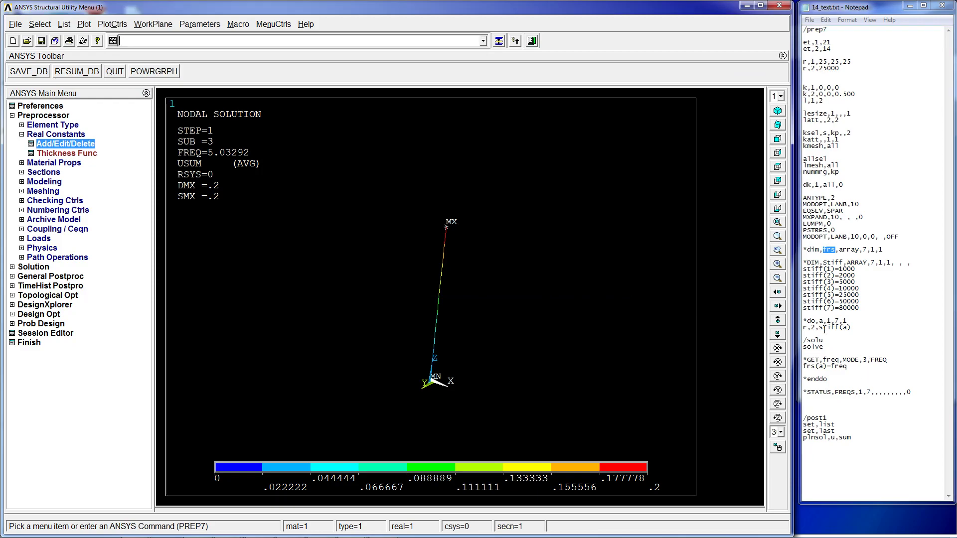
- Compare the freq assignment in the text file with the AAAAA entry in the scalar parameters list, then close the list
mouse_move(823, 360)
mouse_down()
mouse_move(803, 366)
mouse_move(831, 367)
mouse_up()
click(827, 371)
click(847, 369)
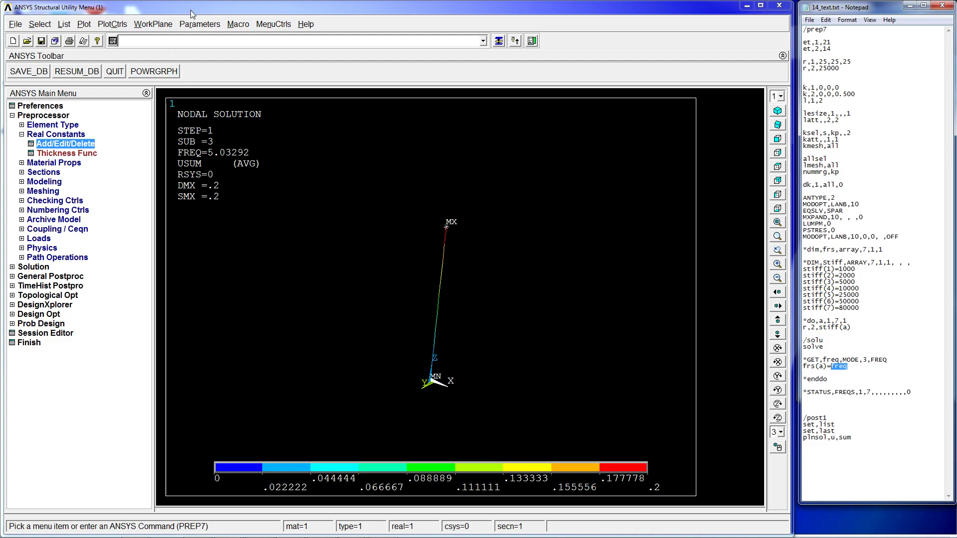
click(199, 24)
click(222, 37)
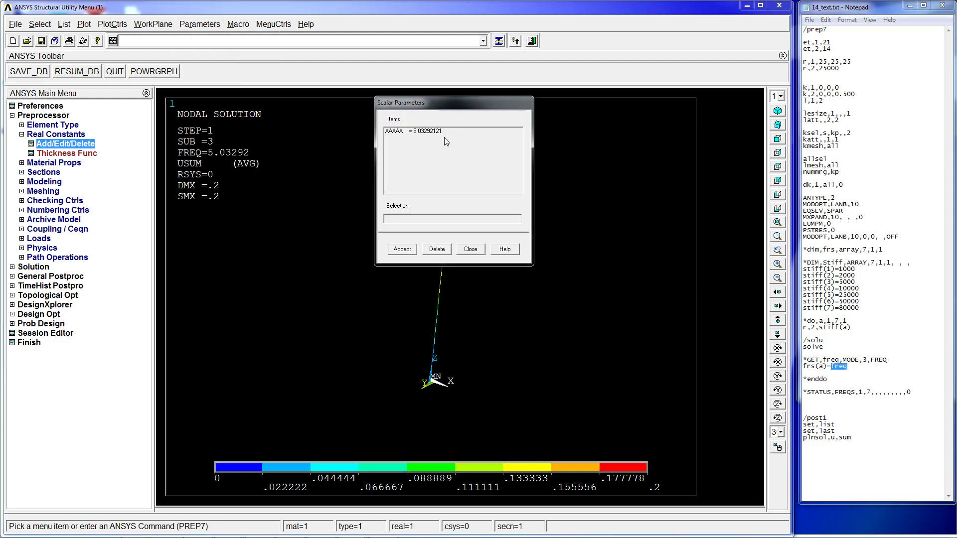
click(428, 130)
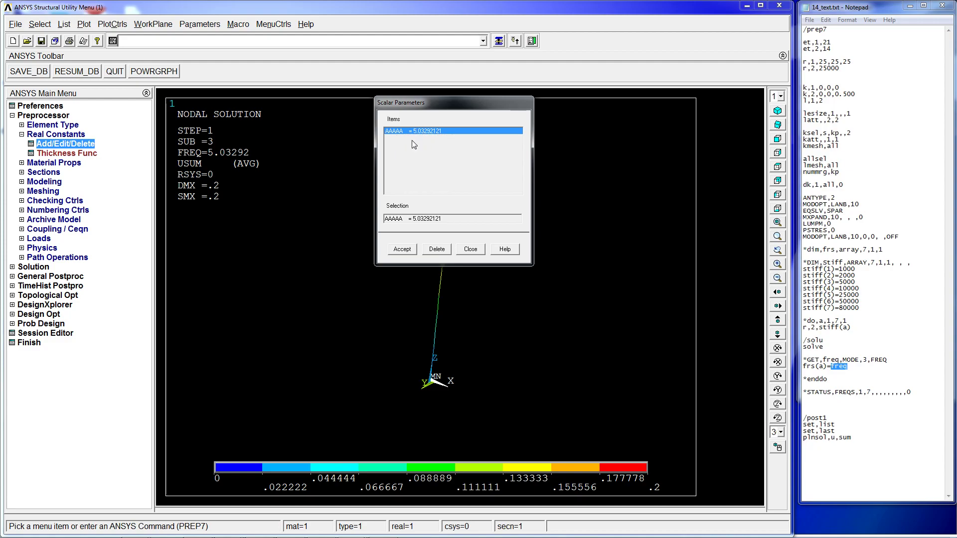
click(841, 362)
mouse_move(827, 367)
mouse_down()
mouse_move(802, 367)
mouse_move(831, 368)
mouse_up()
click(846, 368)
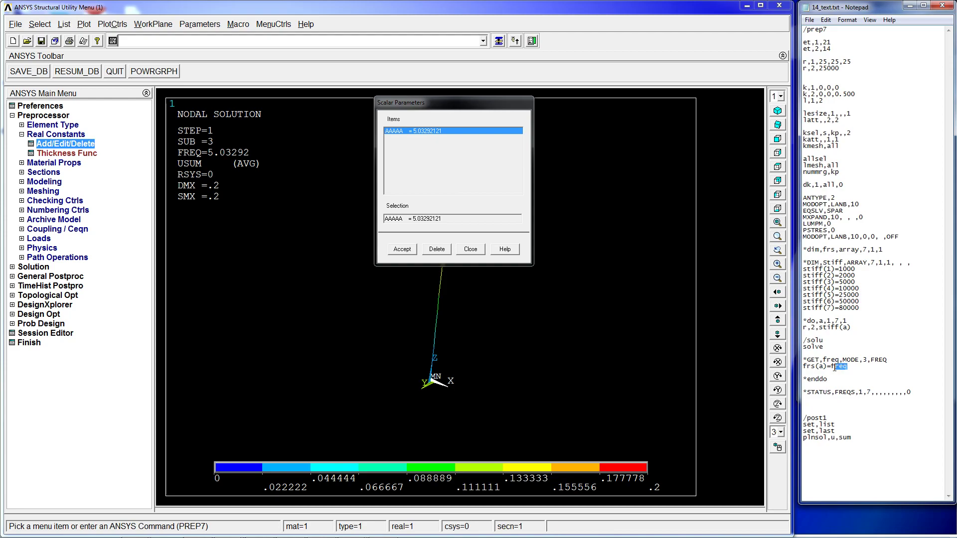
click(478, 252)
- Reopen the FRS array from the array parameters list to inspect its values, then quit the editor and close the list
click(199, 24)
mouse_move(235, 66)
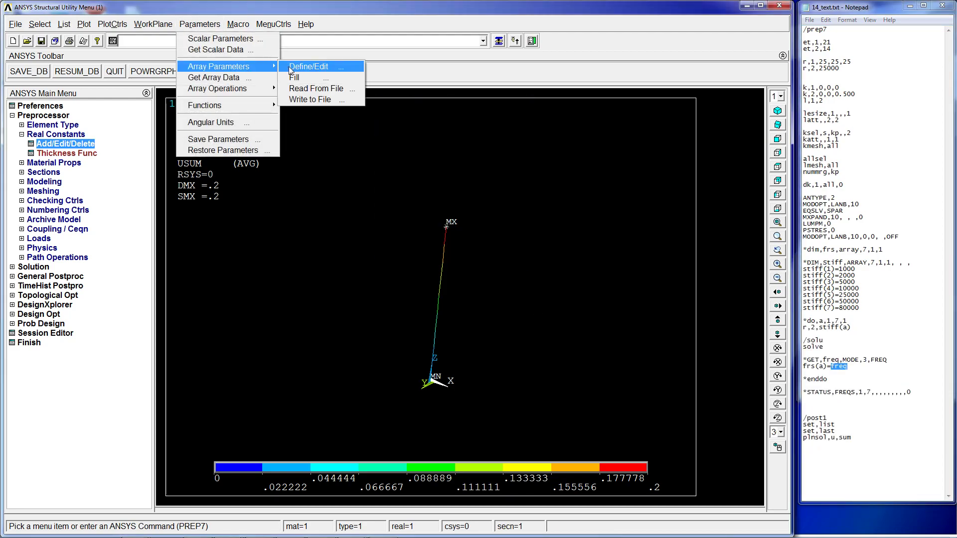
click(289, 66)
click(118, 95)
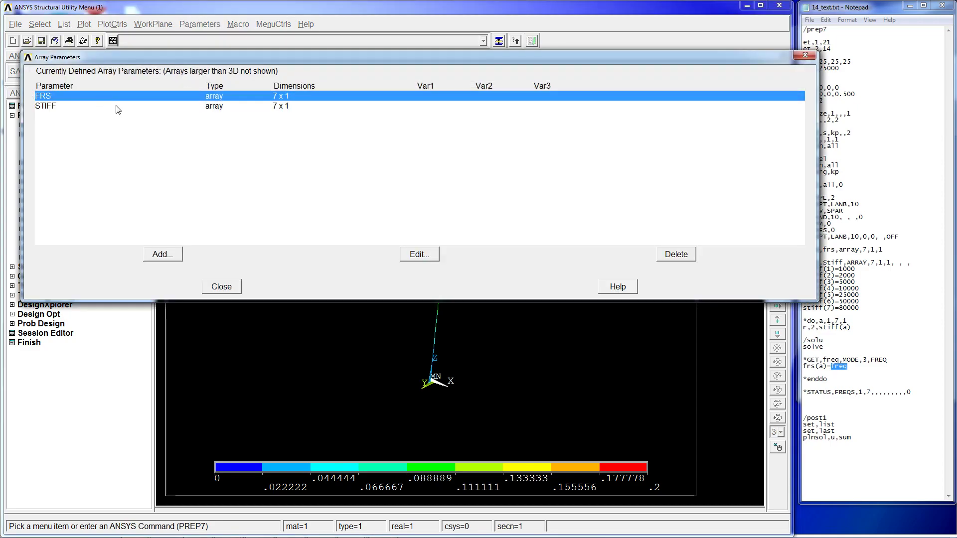
click(429, 255)
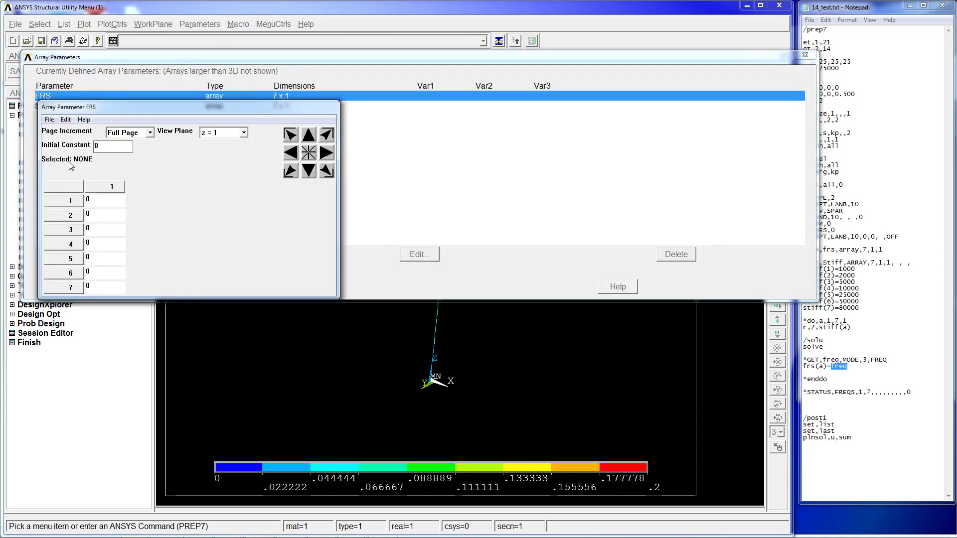
click(50, 120)
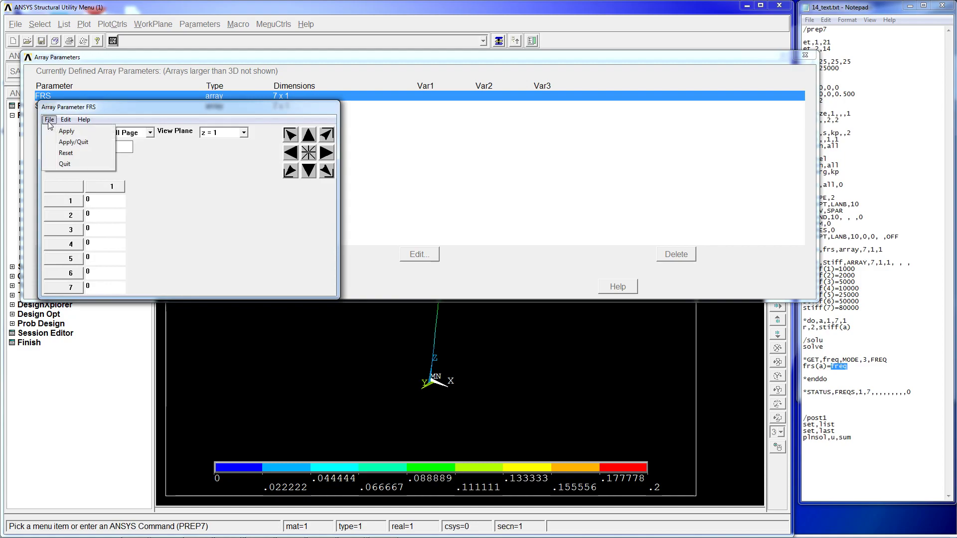
click(66, 163)
click(223, 287)
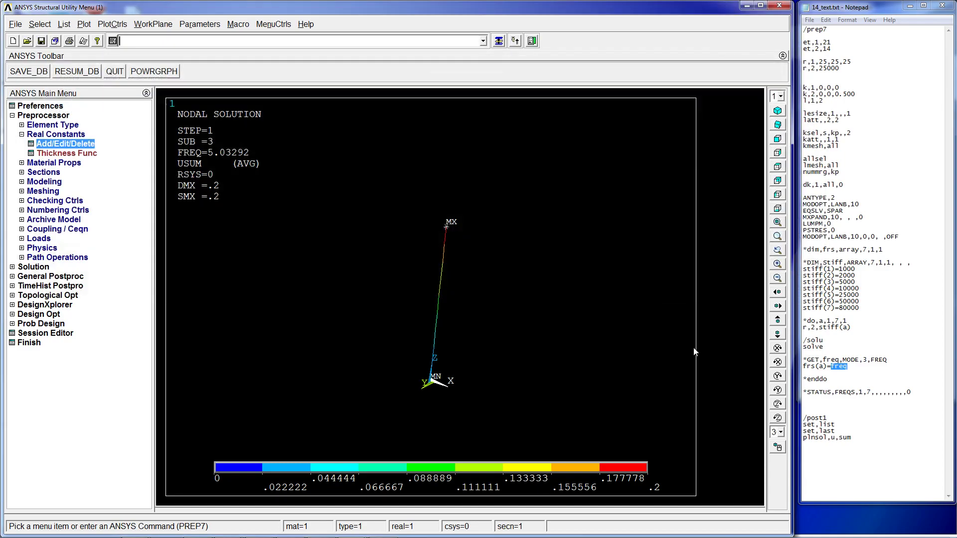
- Resume the saved database and highlight the do-loop block of the script in the text file for review
click(78, 72)
double_click(861, 380)
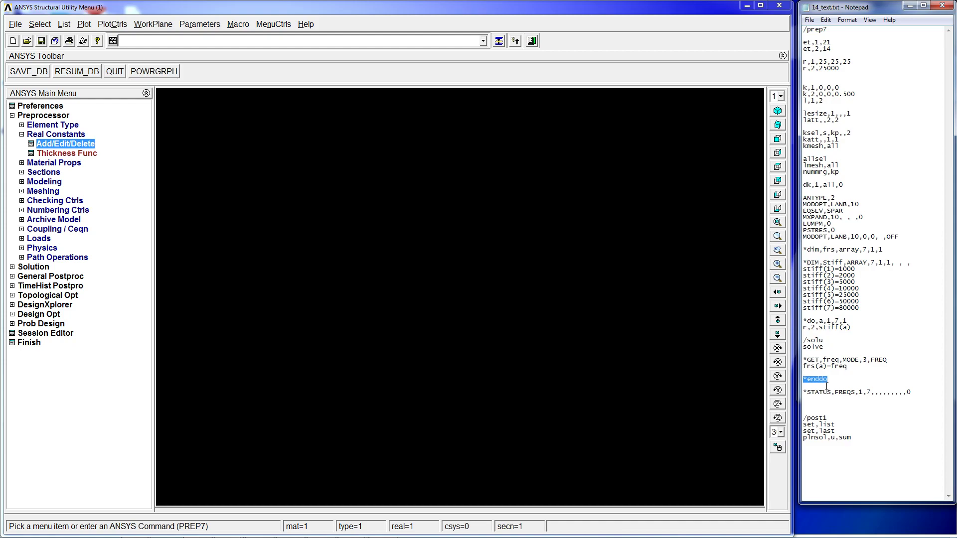
drag(835, 313, 853, 386)
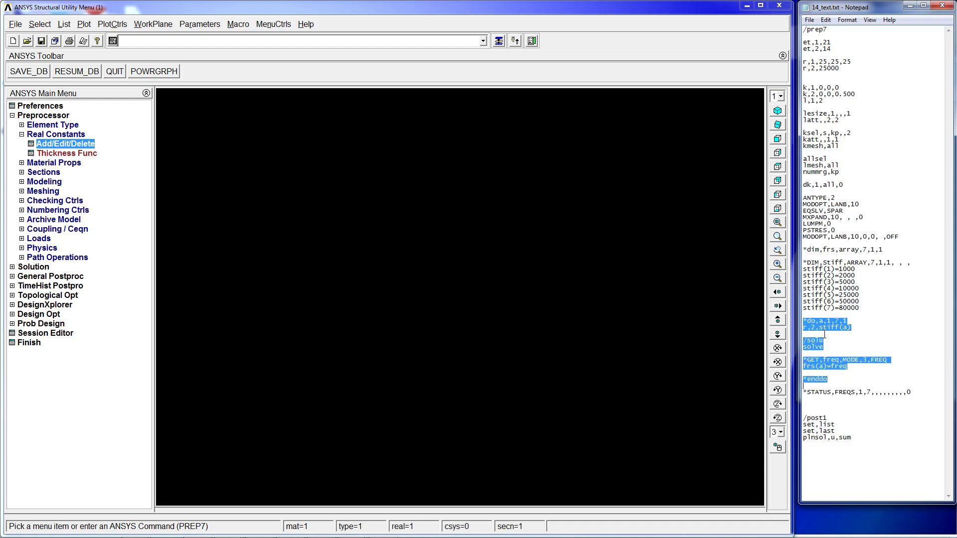
drag(828, 30, 889, 315)
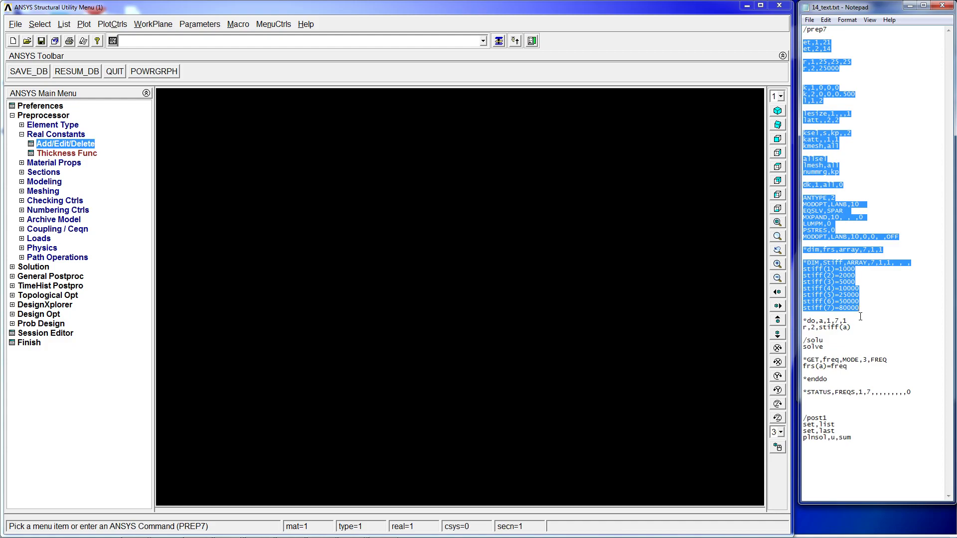
drag(861, 317, 856, 326)
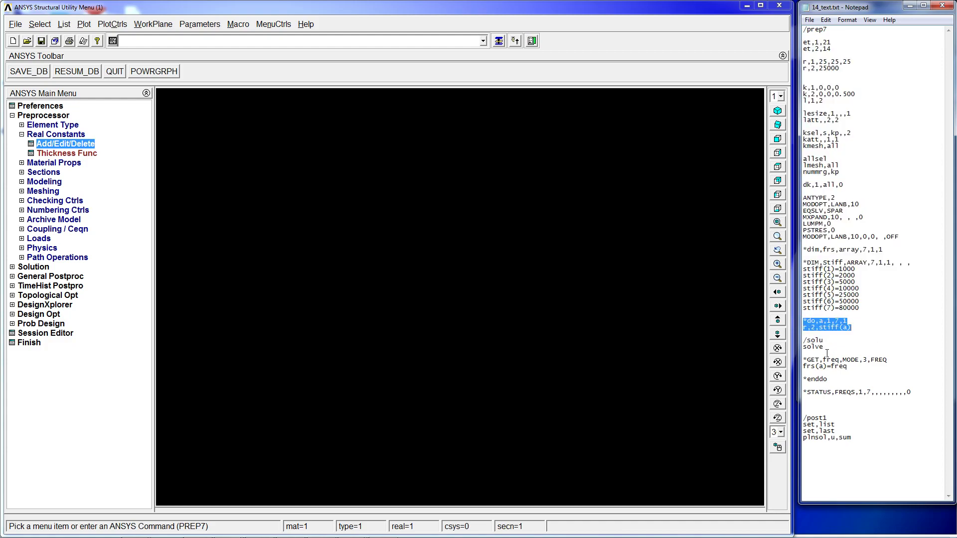
drag(803, 360, 888, 358)
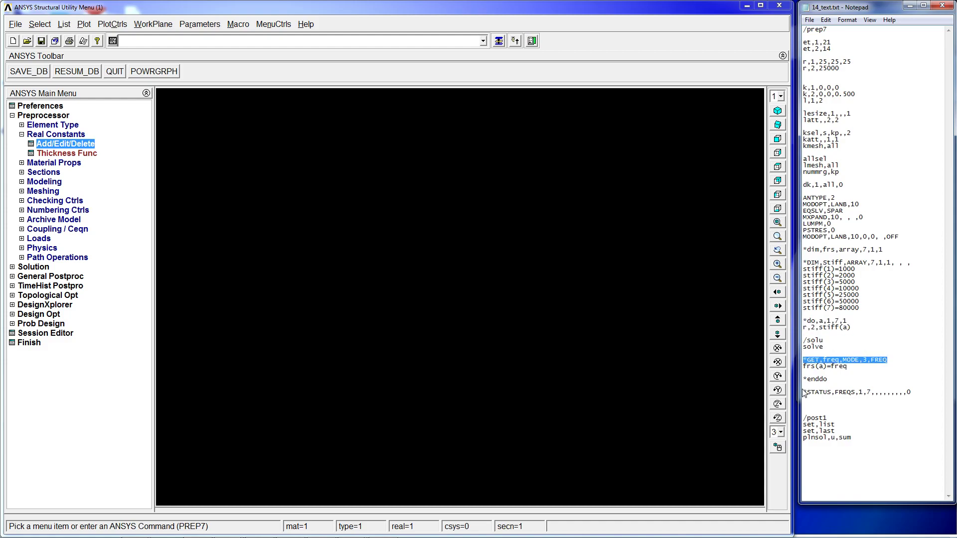
drag(807, 367, 847, 367)
click(849, 374)
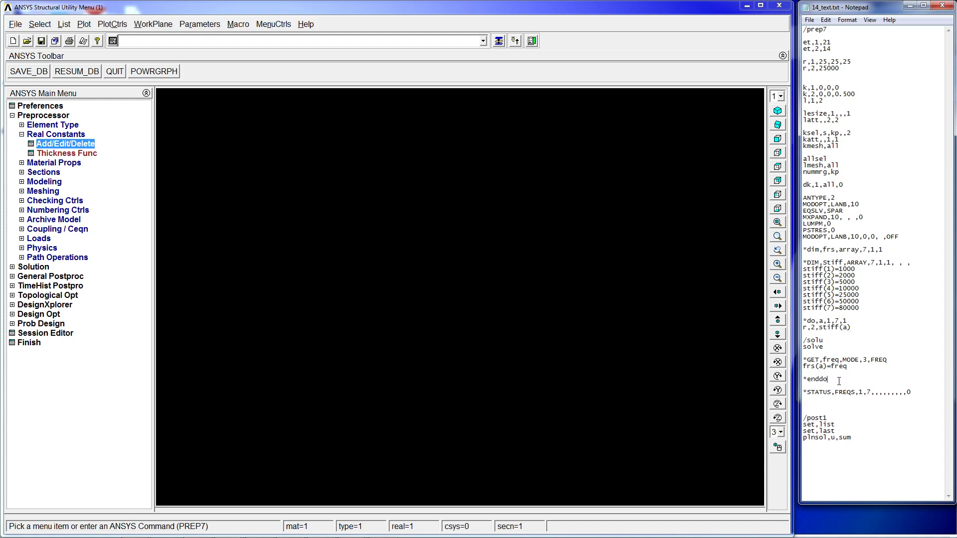
drag(830, 380, 816, 329)
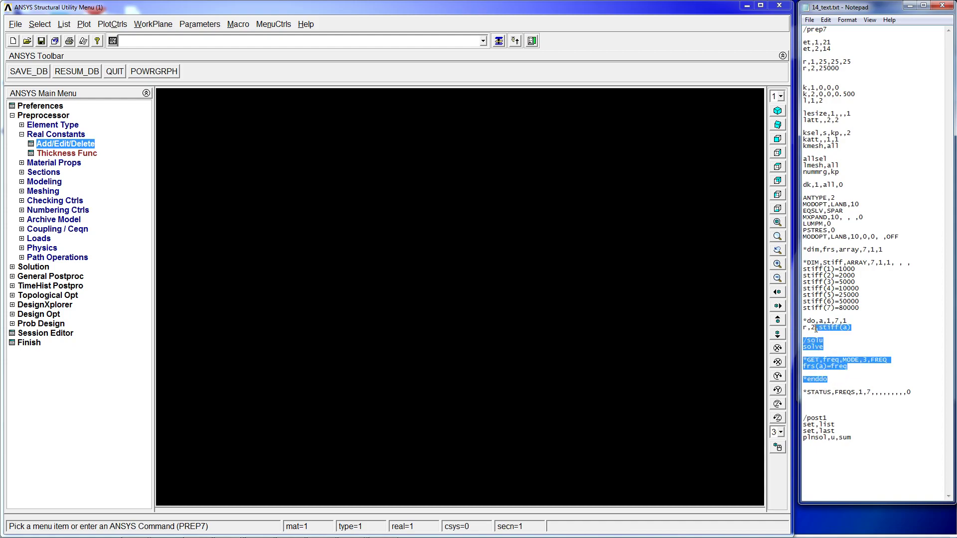
click(845, 381)
- Copy the script from /prep7 through *enddo, paste it into the command line, run it, and dismiss the solution note
drag(833, 379, 770, 4)
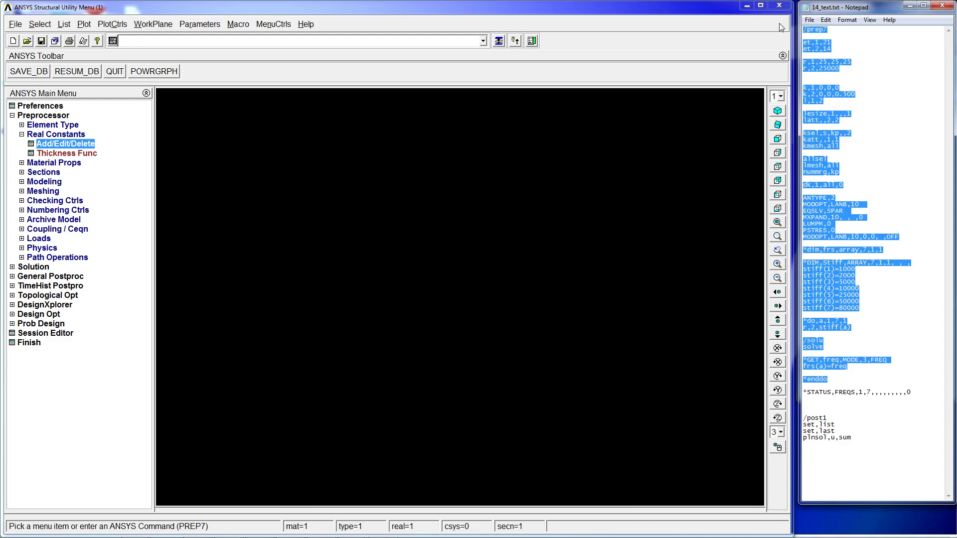
click(227, 40)
key(ctrl+v)
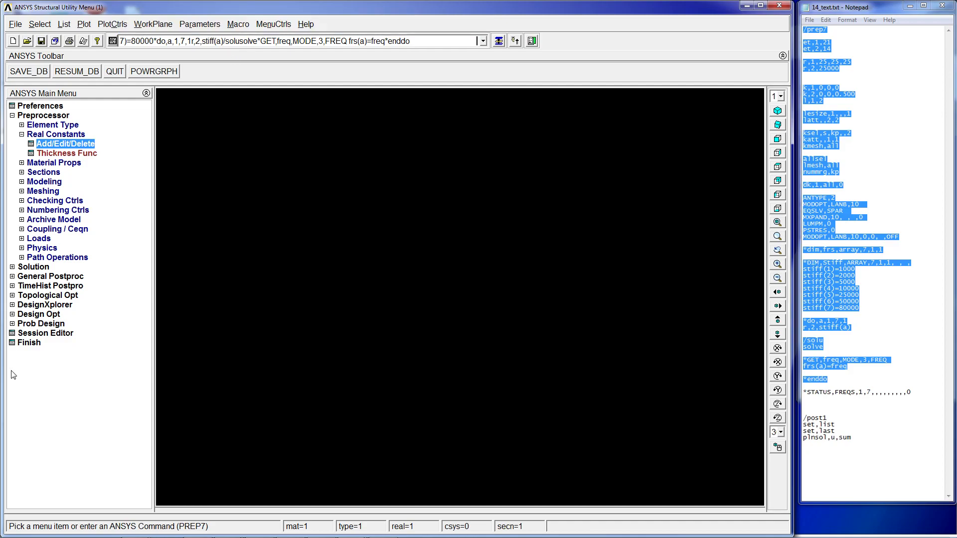
key(Return)
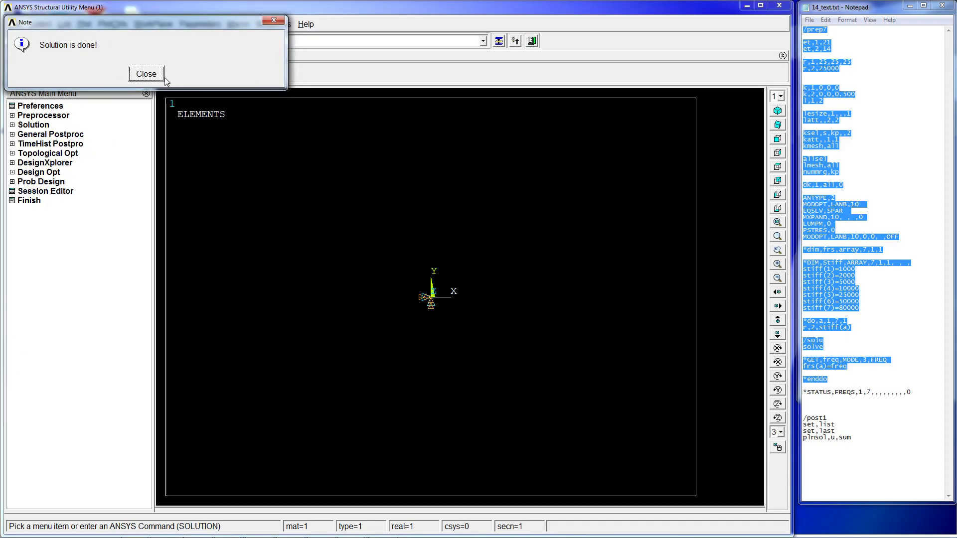
click(147, 75)
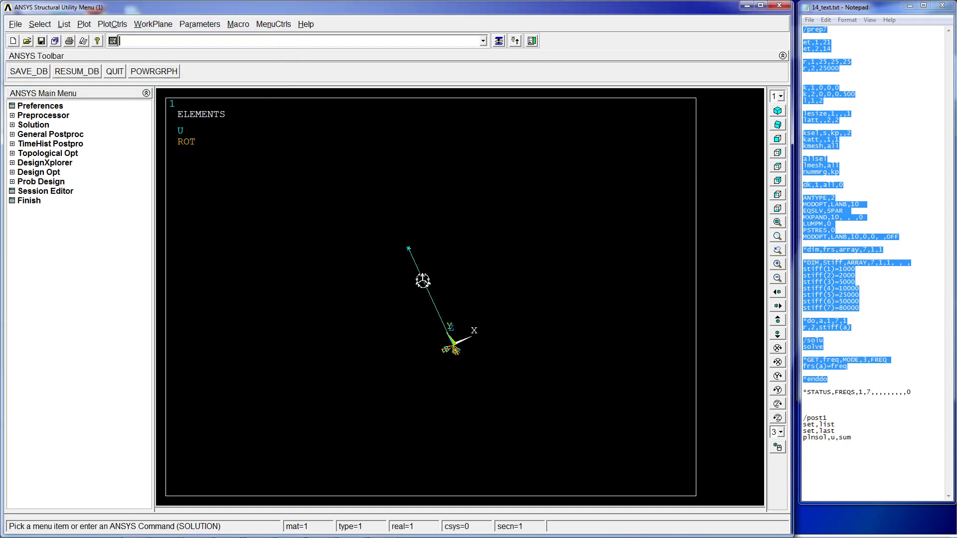
- Open real constant set 2 for the COMBIN14 element to check its spring constant, then cancel and close the dialog
click(63, 118)
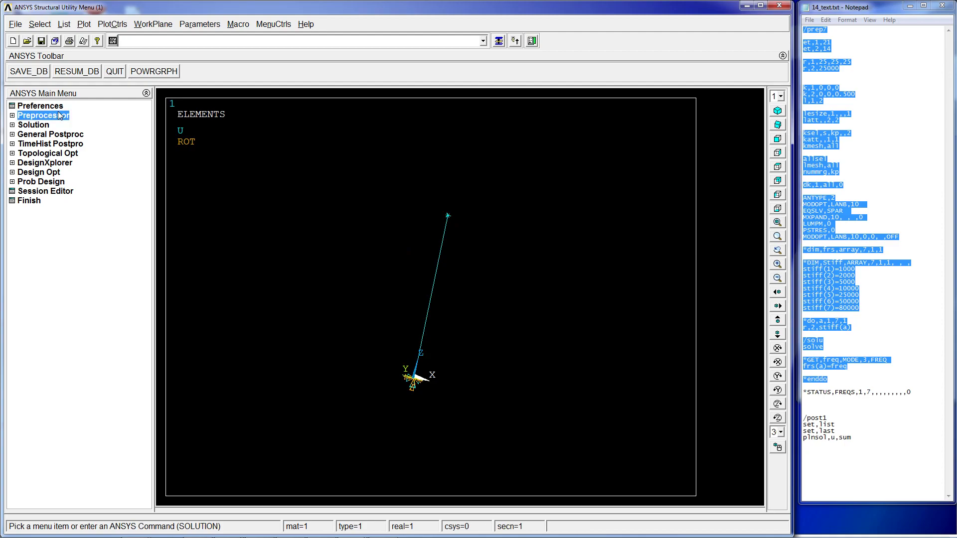
click(66, 145)
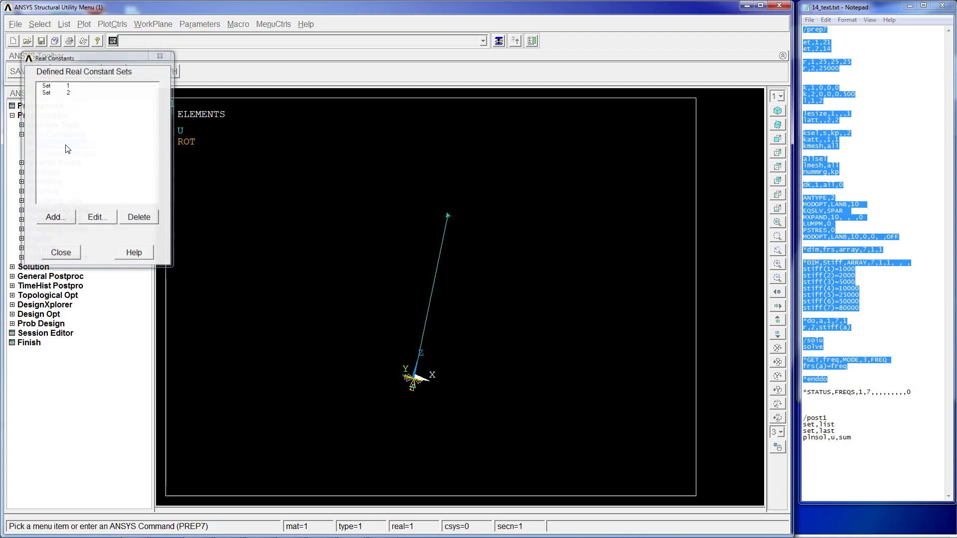
click(64, 93)
click(98, 217)
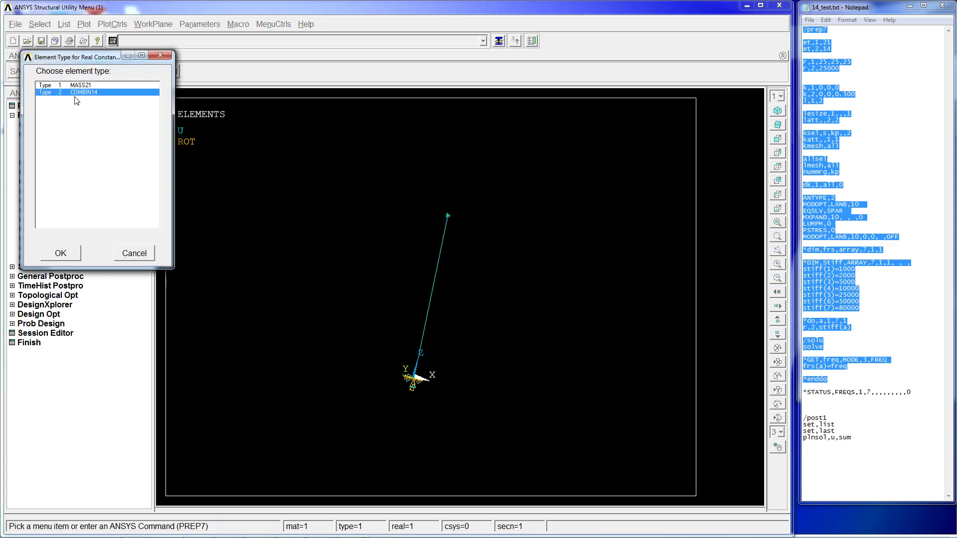
click(60, 253)
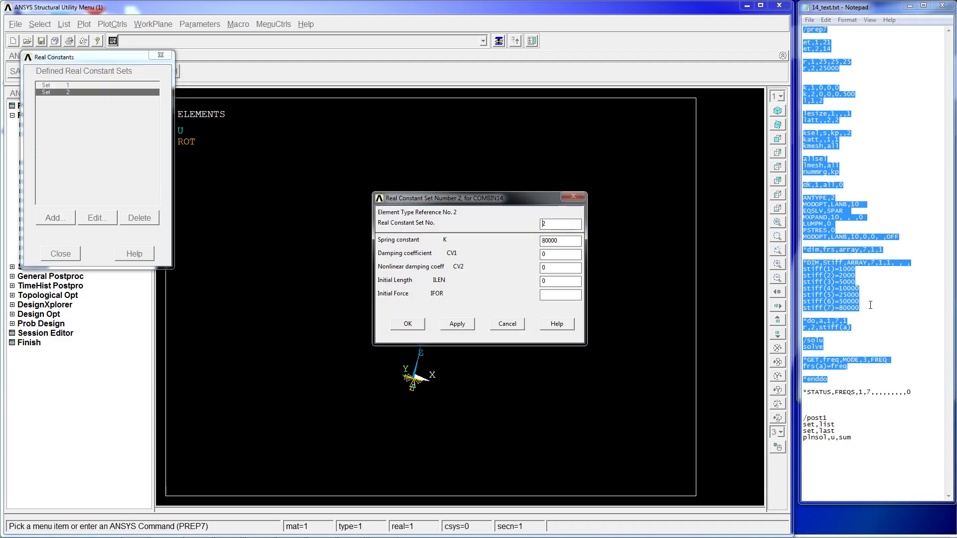
click(506, 324)
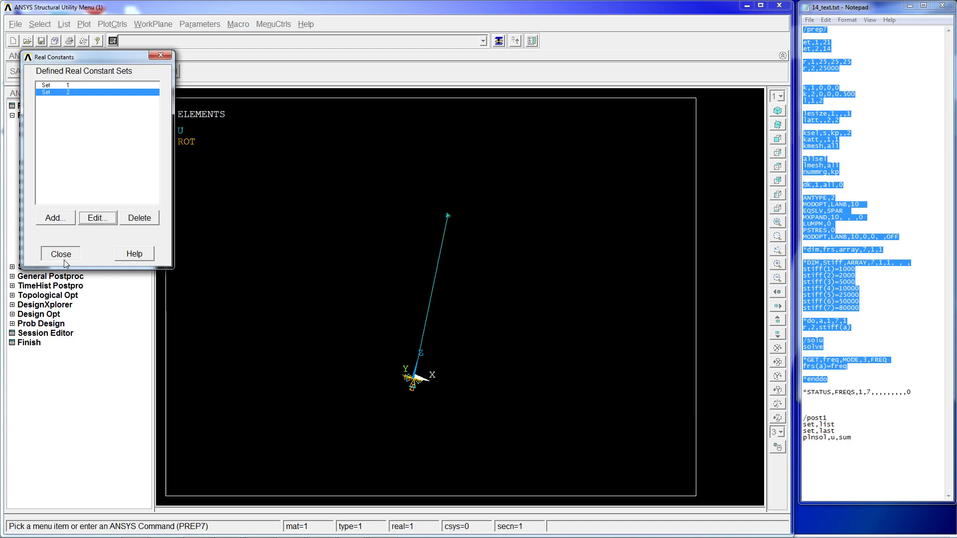
click(60, 254)
- List all defined parameters to inspect the A, FREQ, FRS and STIFF entries
click(886, 316)
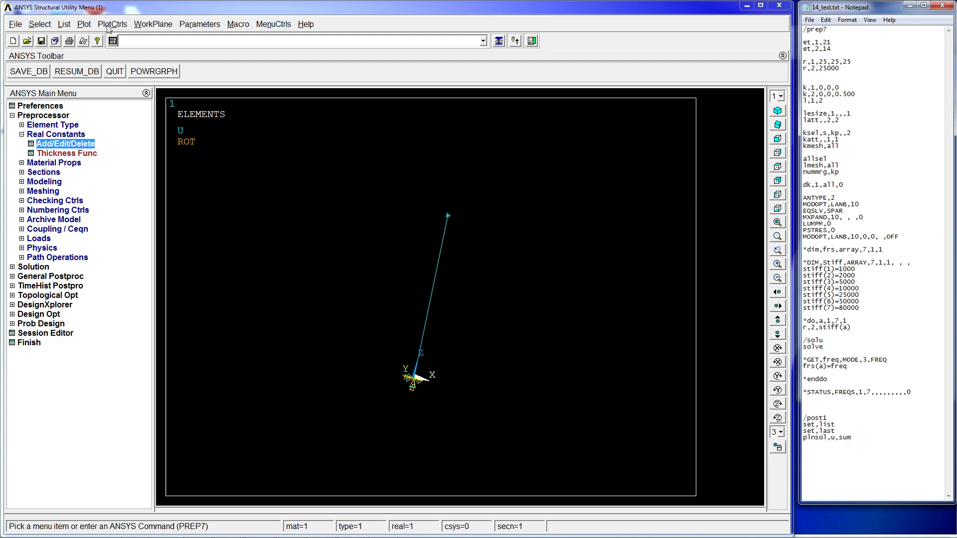
click(84, 24)
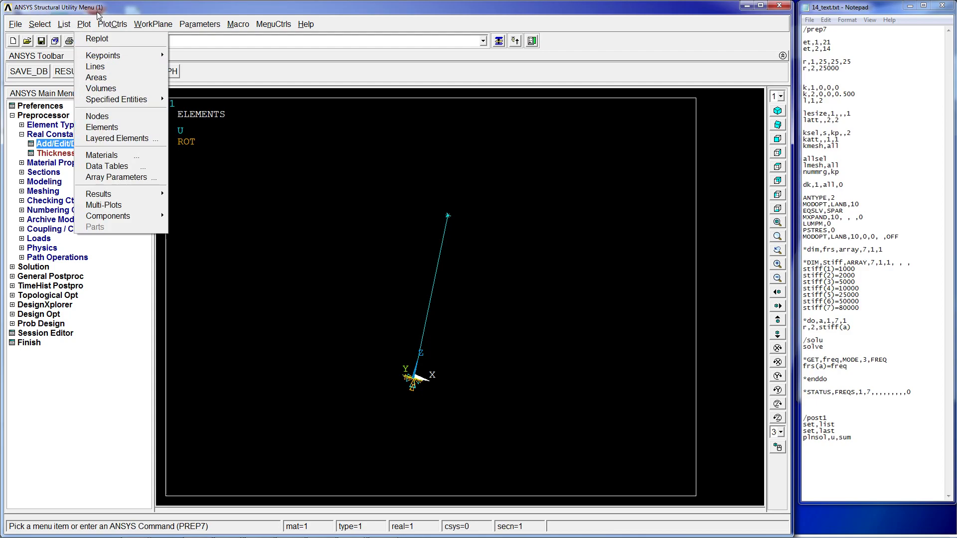
click(63, 23)
double_click(83, 8)
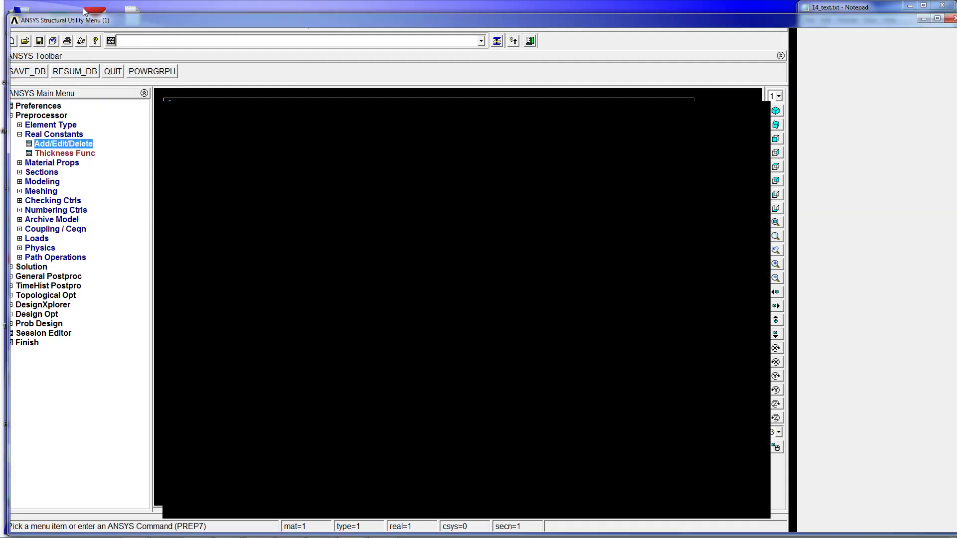
click(78, 24)
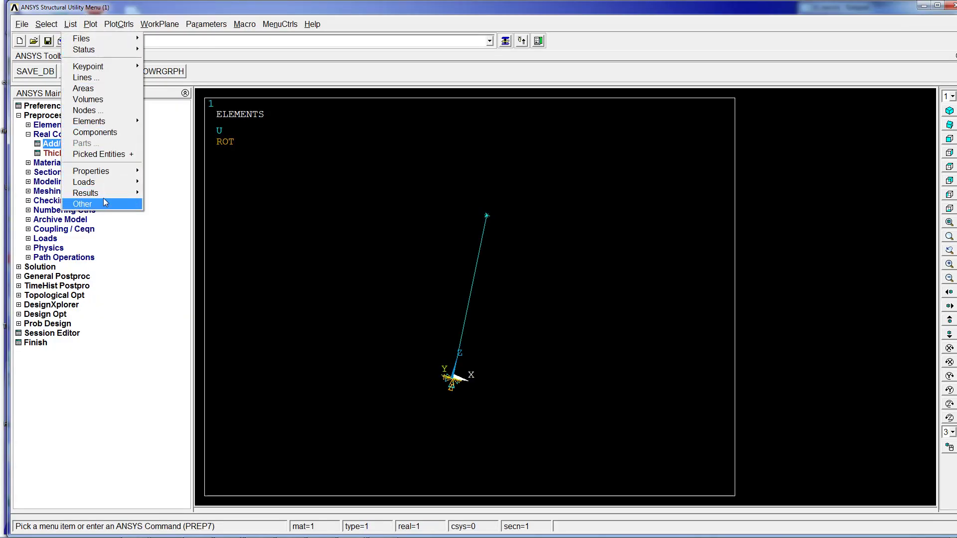
mouse_move(104, 203)
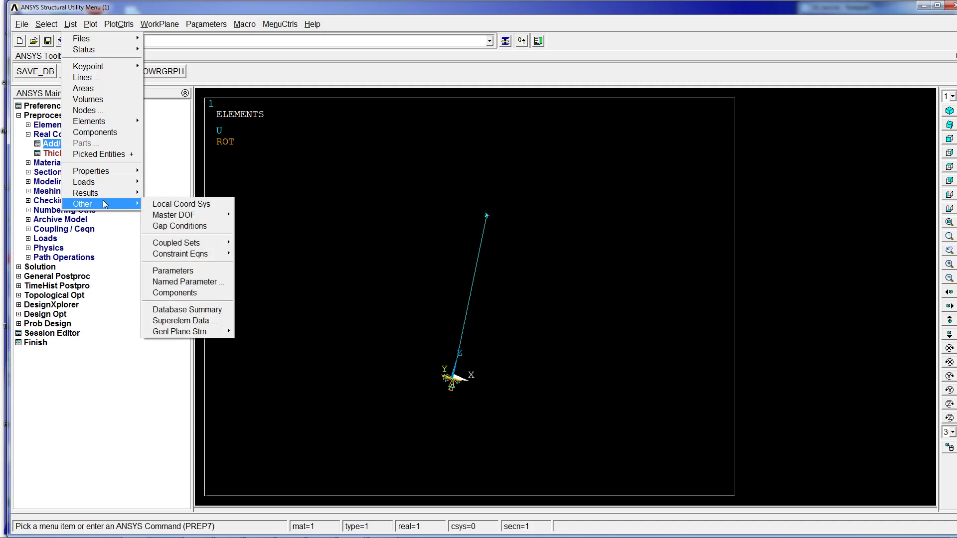
click(206, 273)
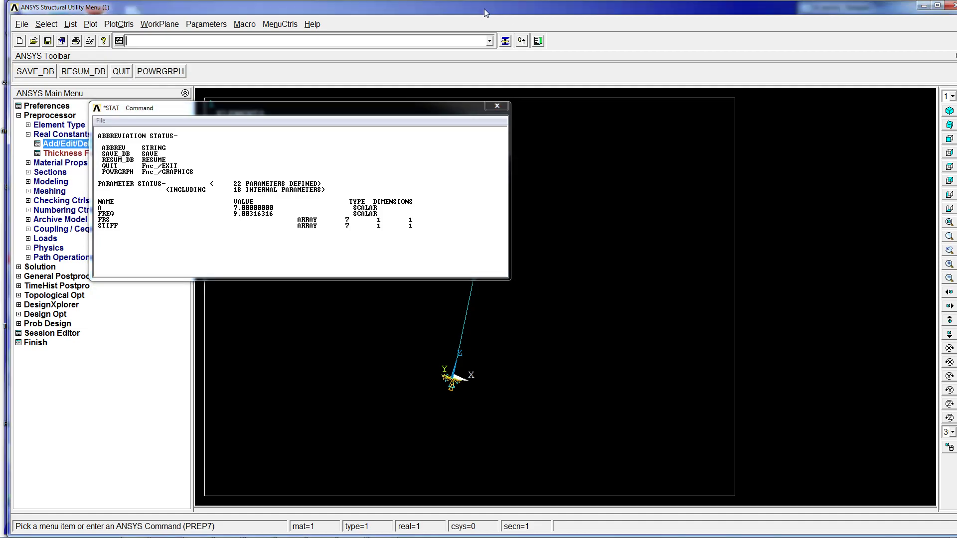
drag(729, 9, 0, 12)
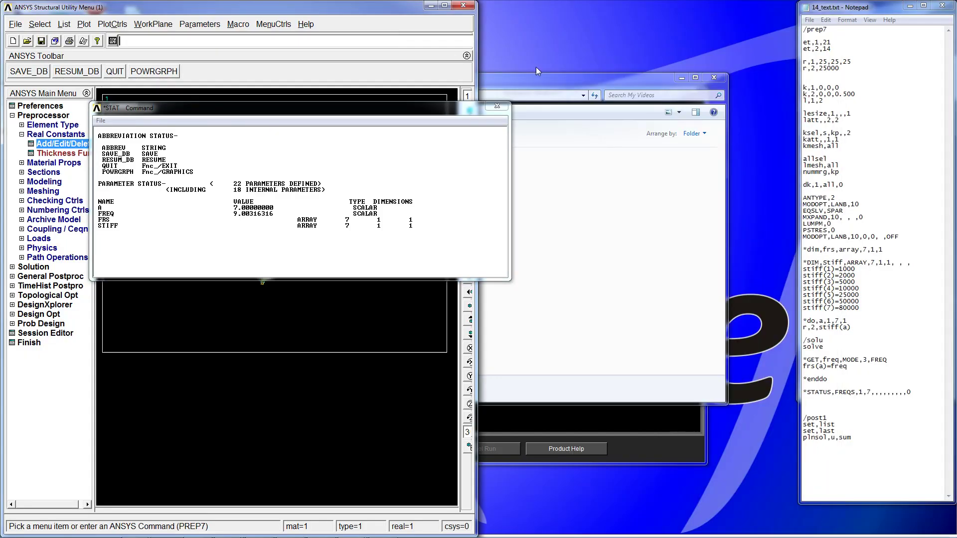
- List the FRS array parameter for rows 1 to 7, with listing of primary variables turned off, and review its values
drag(476, 62, 792, 83)
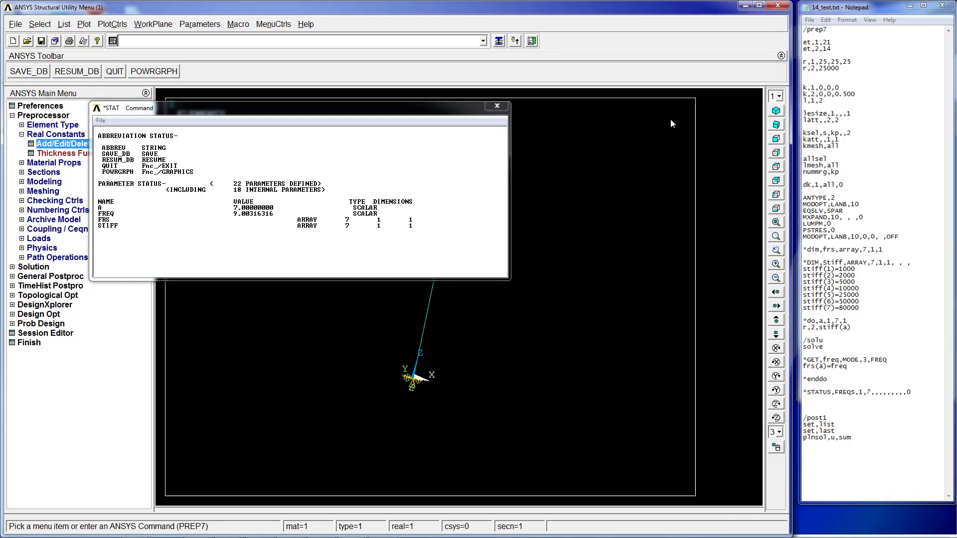
click(497, 105)
click(81, 25)
mouse_move(62, 28)
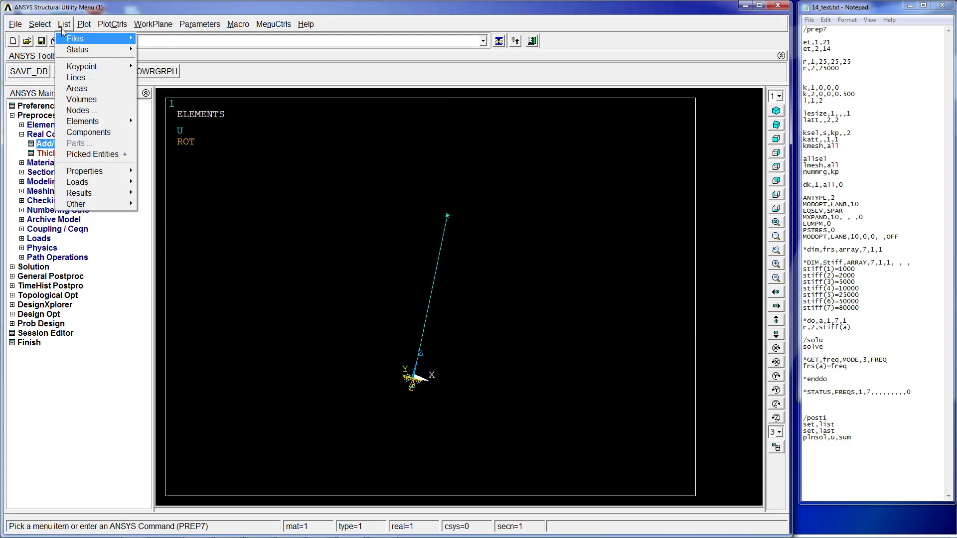
mouse_move(93, 205)
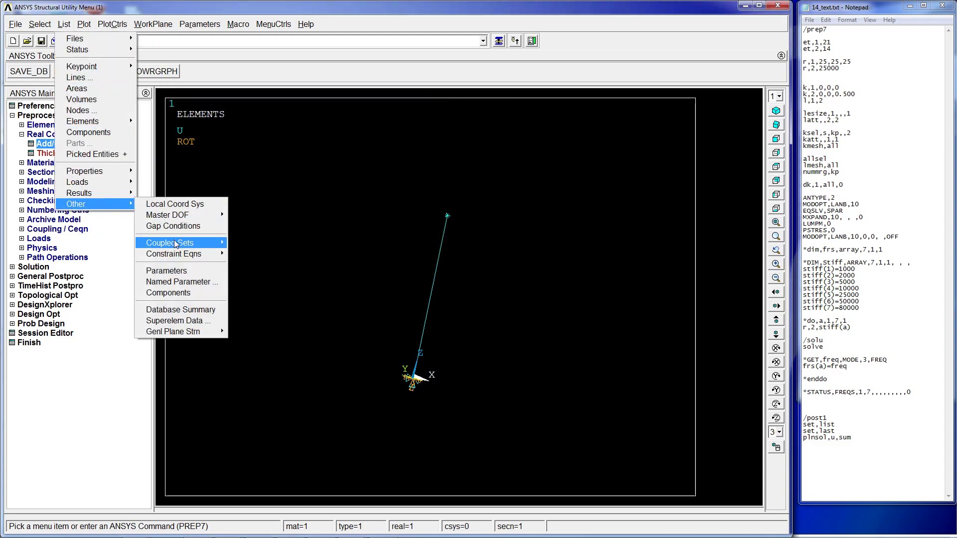
click(180, 282)
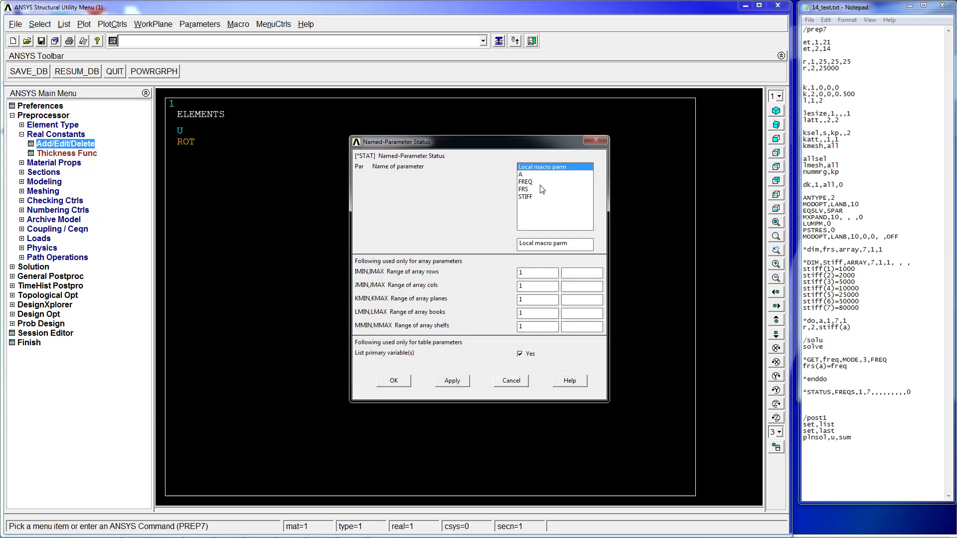
click(533, 191)
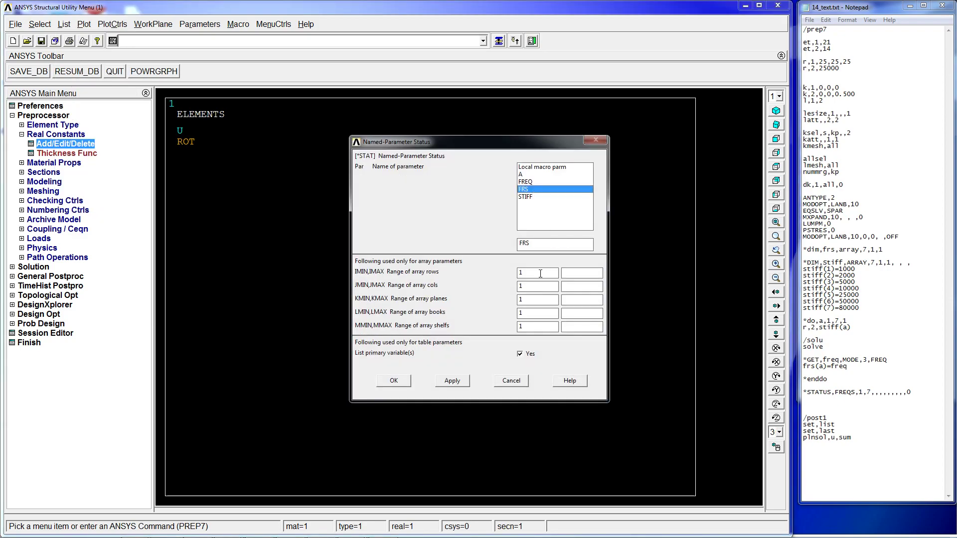
click(585, 277)
text(8)
key(BackSpace)
drag(538, 290, 482, 323)
key(BackSpace)
key(BackSpace)
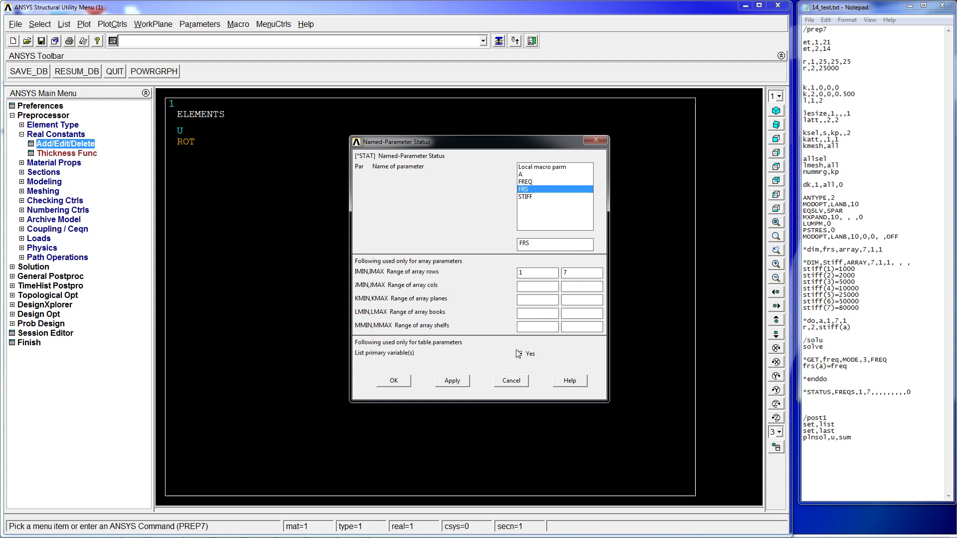
click(520, 354)
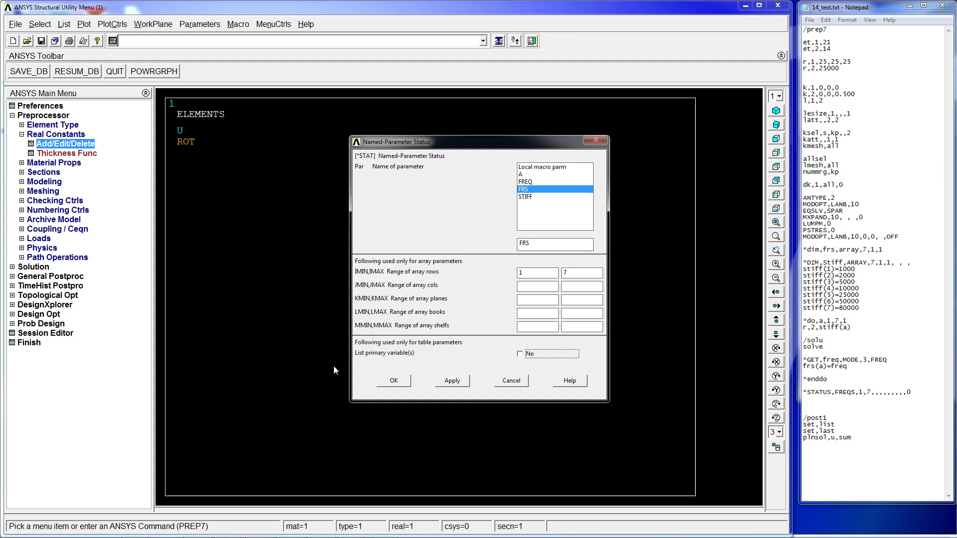
click(392, 379)
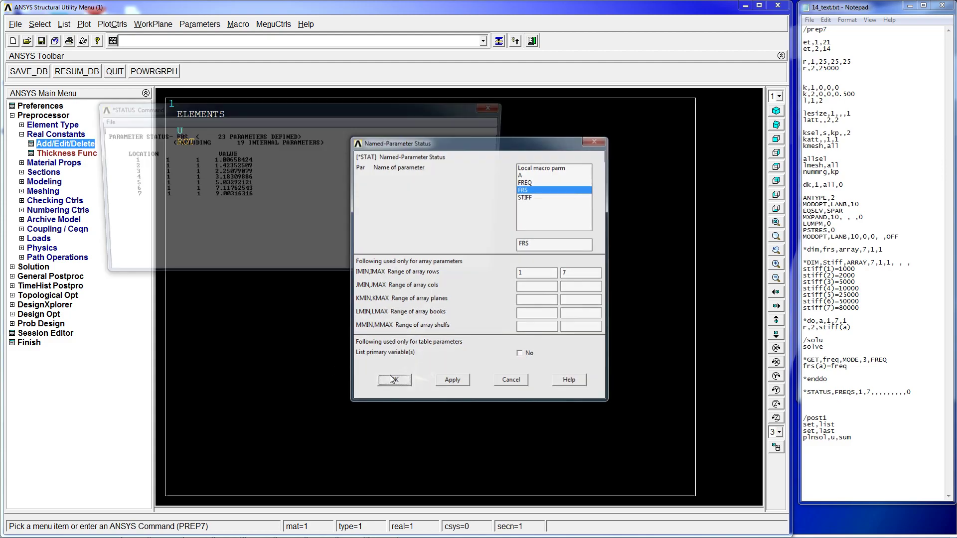
drag(210, 160, 251, 195)
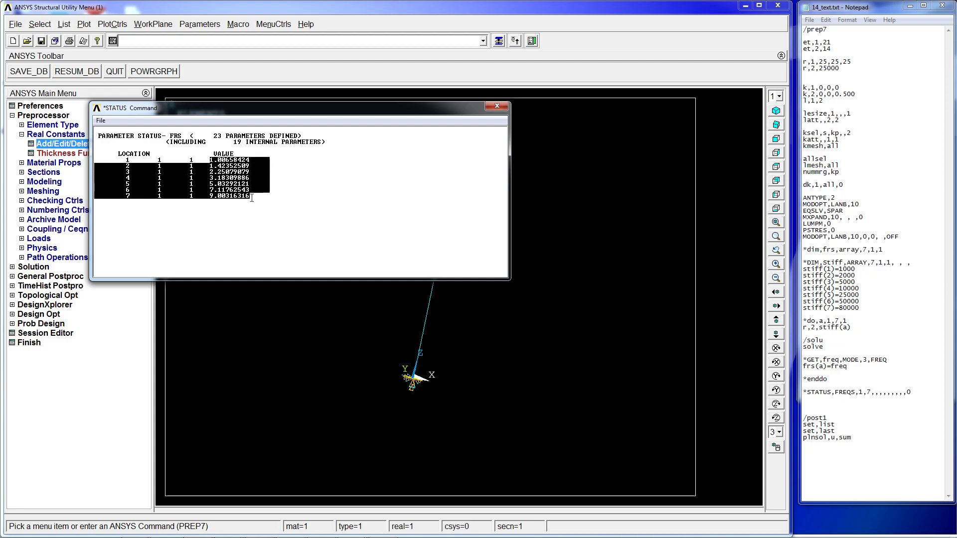
click(204, 175)
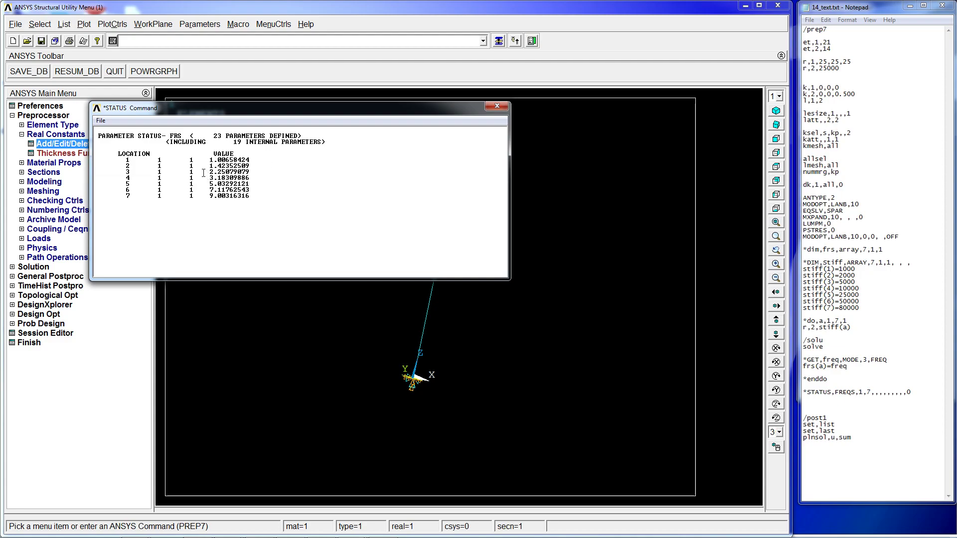
- Open the FRS array in the array parameter editor to view its values, then quit the editor without applying changes
click(207, 24)
mouse_move(247, 67)
click(356, 65)
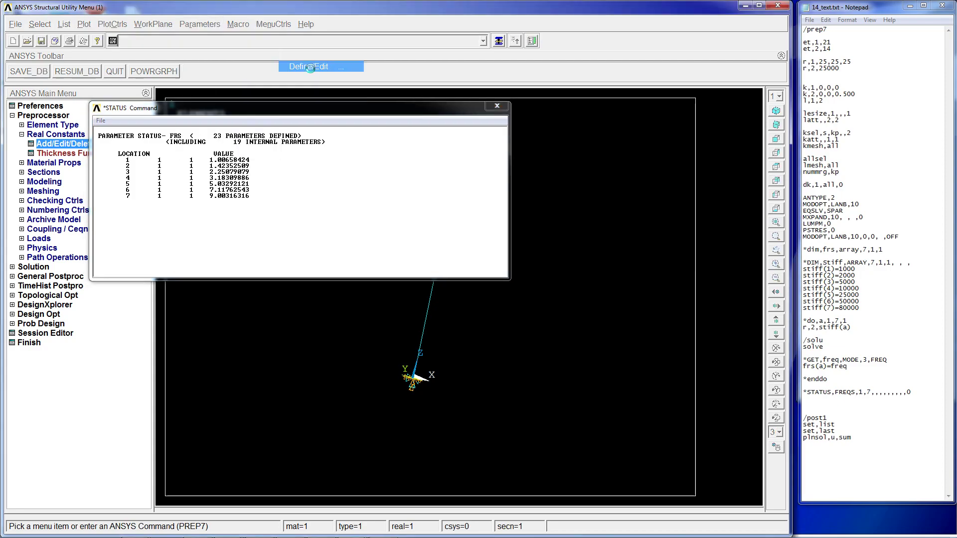
click(118, 94)
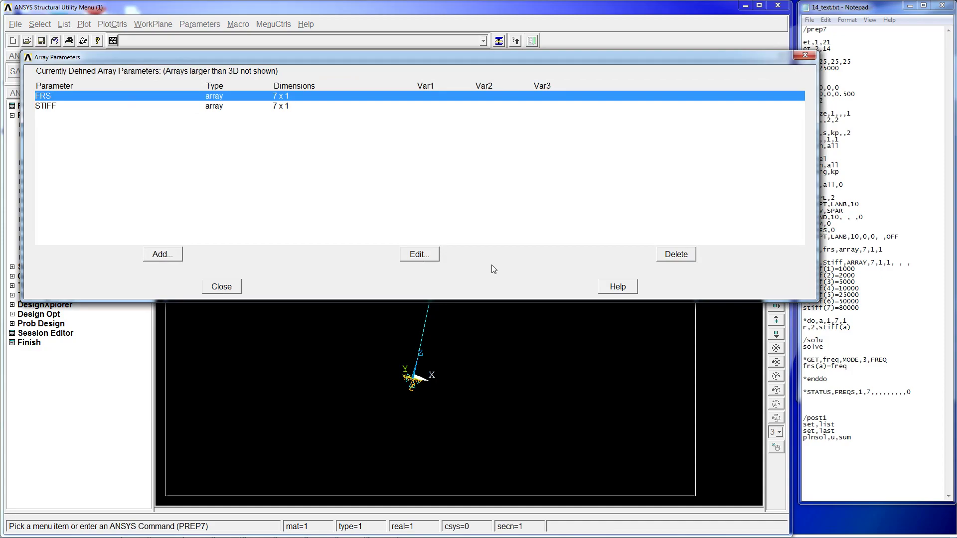
click(438, 257)
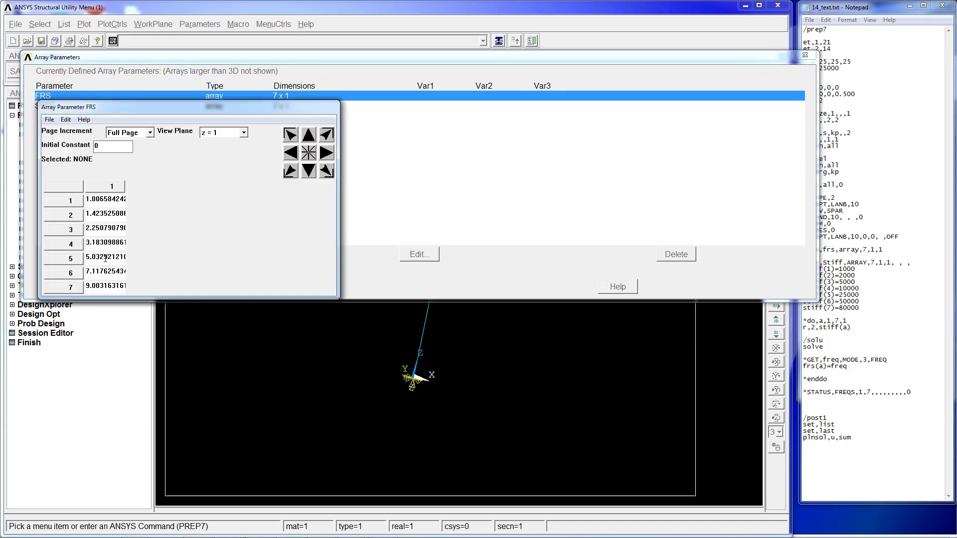
drag(88, 200, 135, 206)
double_click(110, 218)
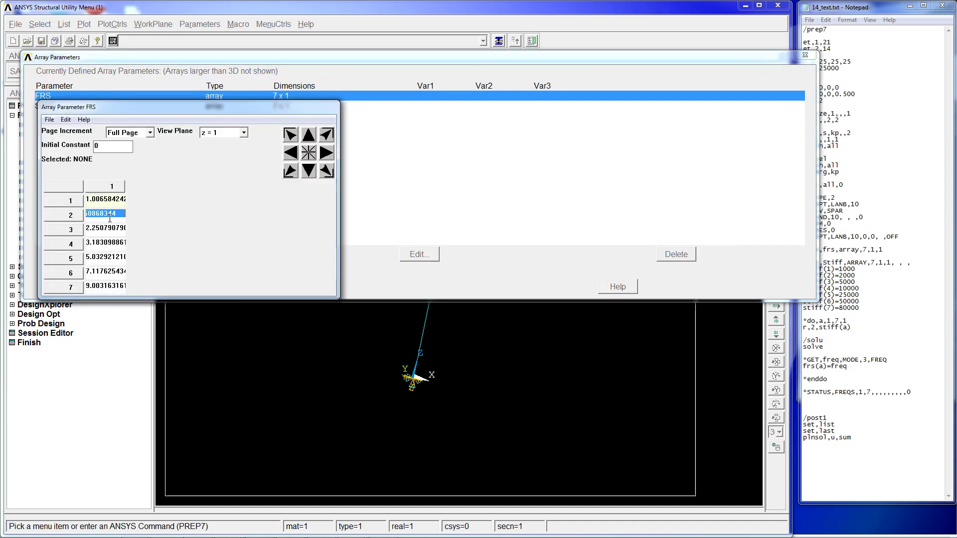
click(101, 227)
click(49, 120)
click(65, 164)
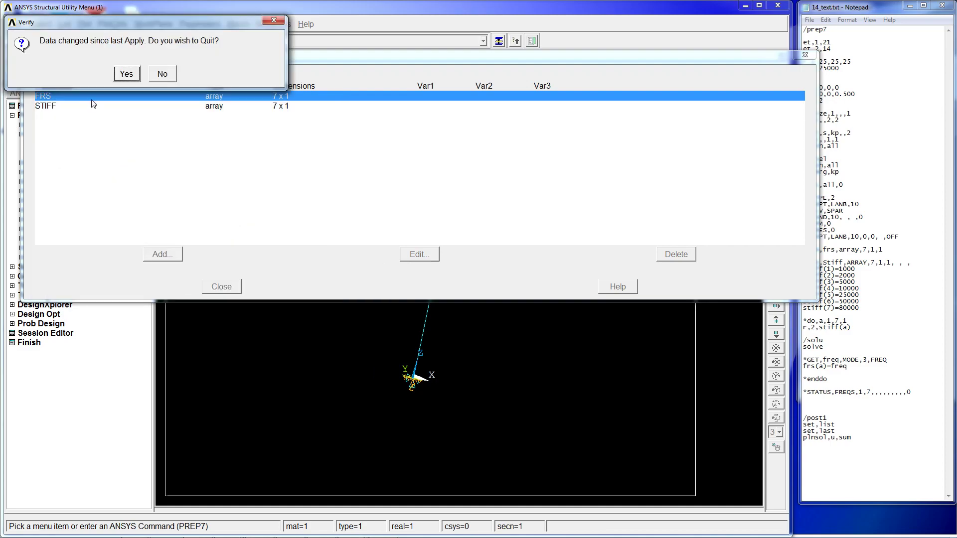
click(163, 74)
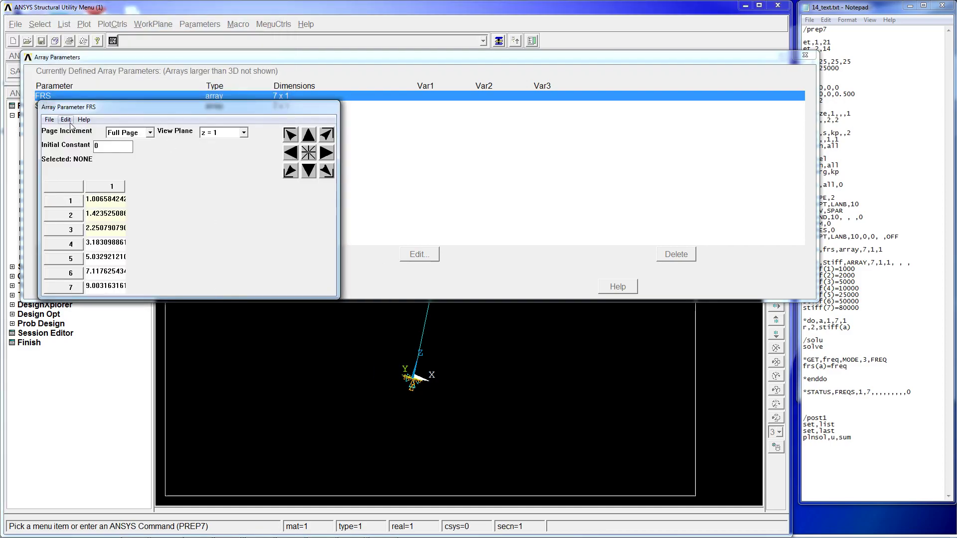
click(49, 120)
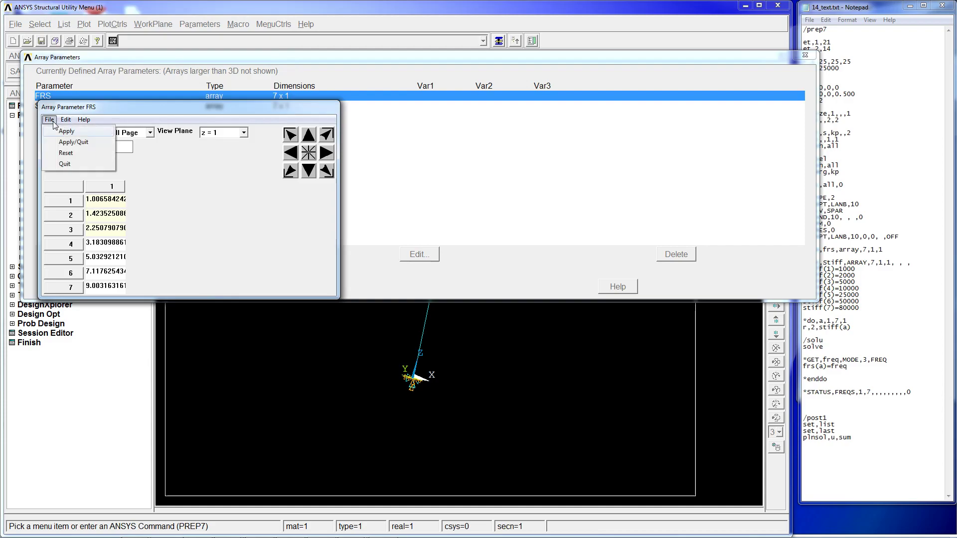
click(66, 165)
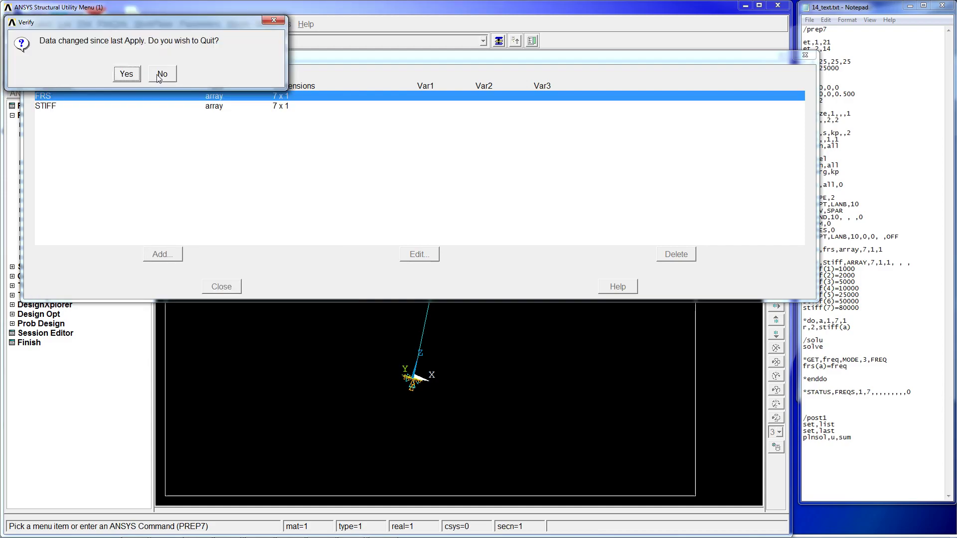
click(127, 74)
click(222, 287)
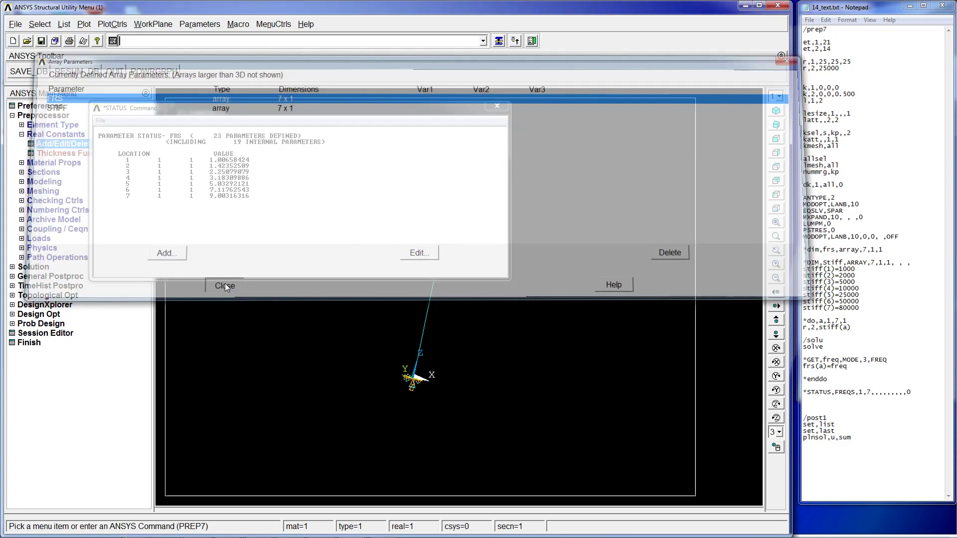
click(246, 190)
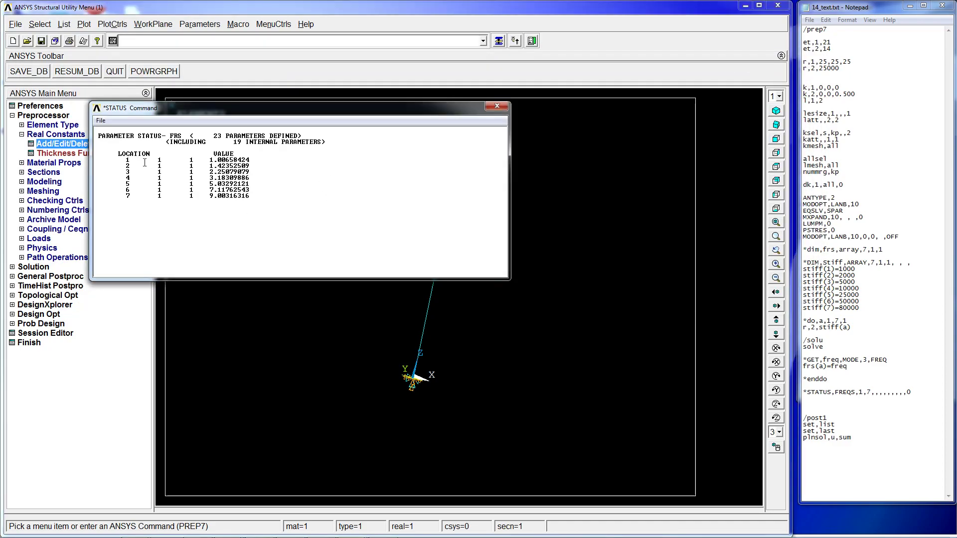
click(497, 106)
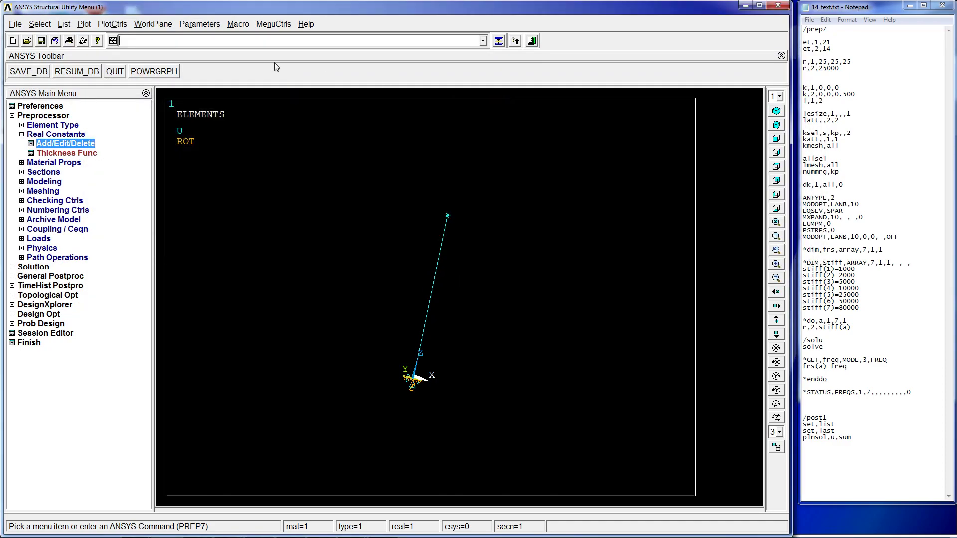
- Graph the array parameters with stiff on the X-axis and frs on the Y-axis
click(112, 24)
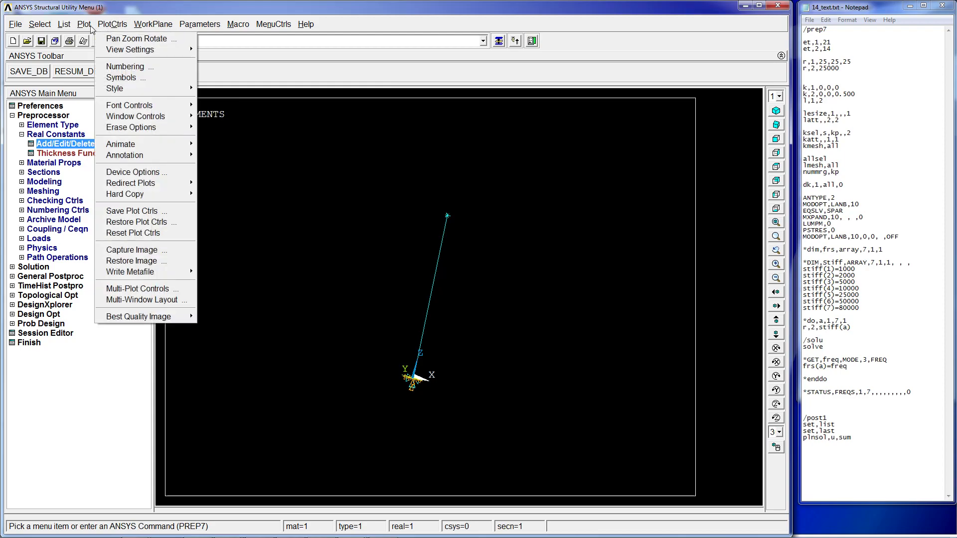
mouse_move(83, 24)
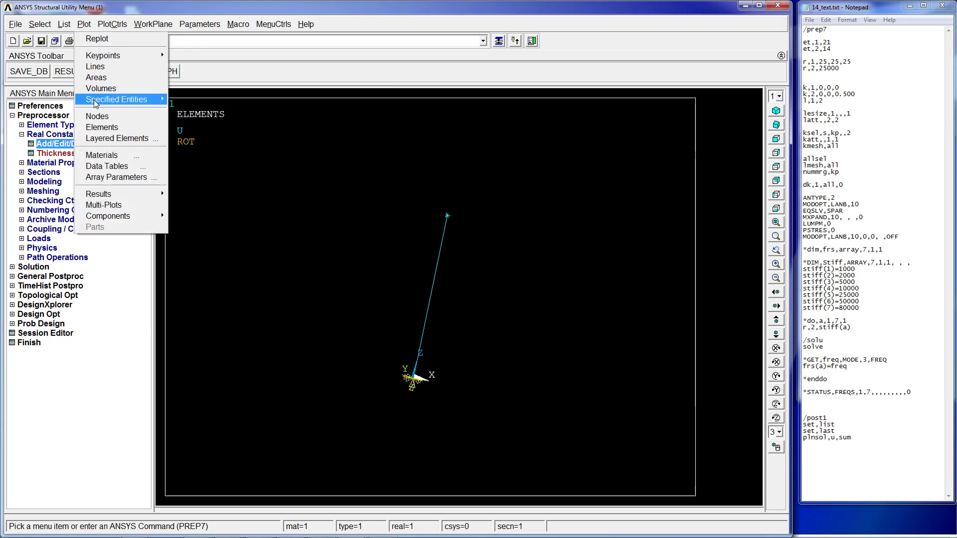
click(130, 177)
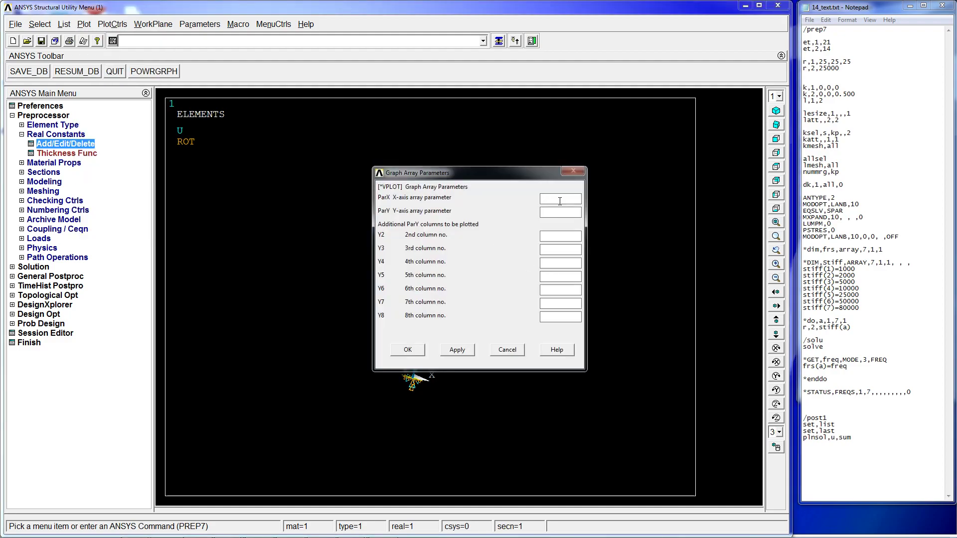
text(stiff)
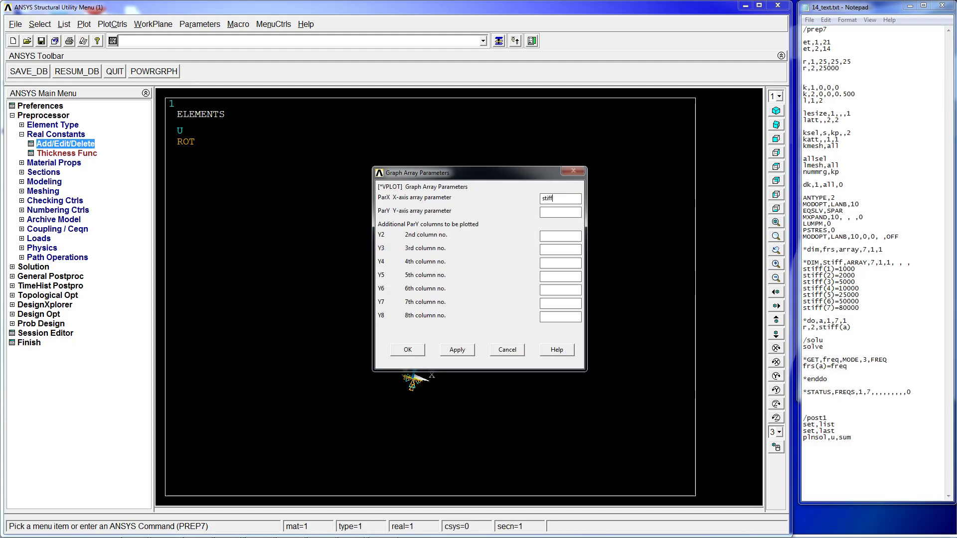
click(560, 212)
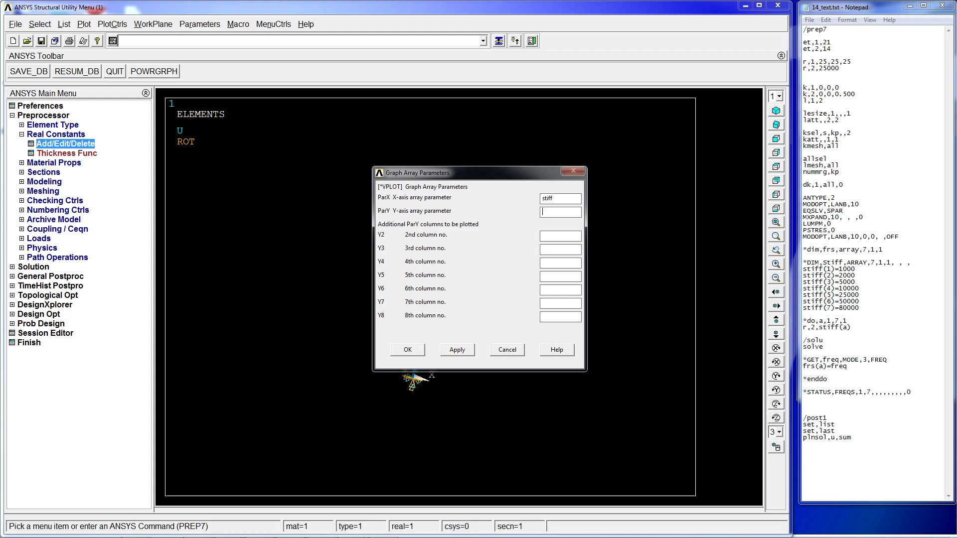
text(frs)
click(412, 348)
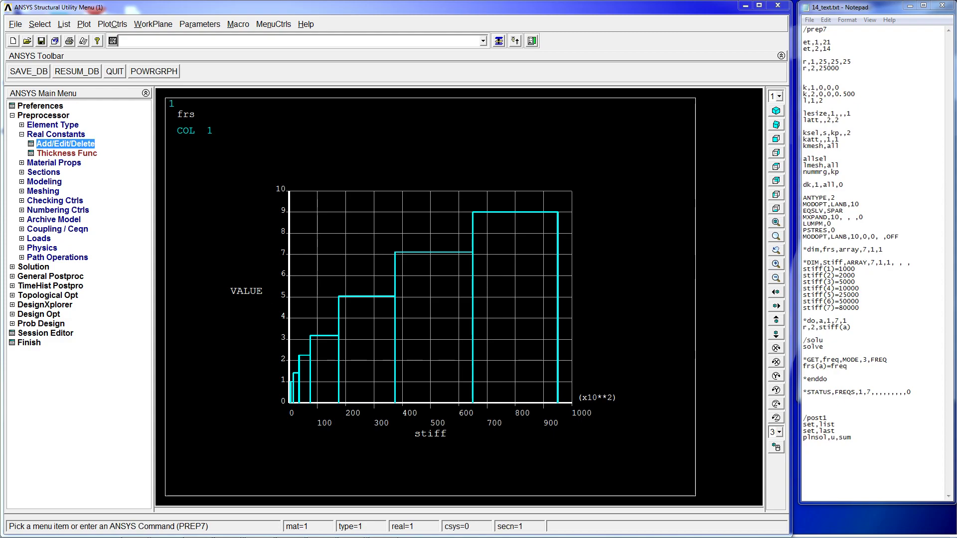
- Switch to the Excel workbook with the stiffness values and arrange it beside the ANSYS graph, comparing with the script's stiff entries
drag(0, 5, 224, 1)
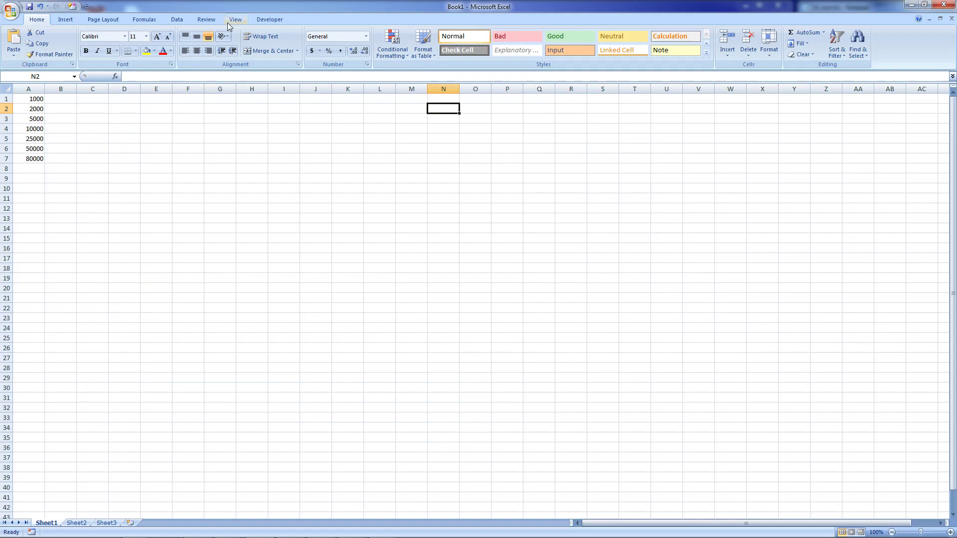
double_click(421, 6)
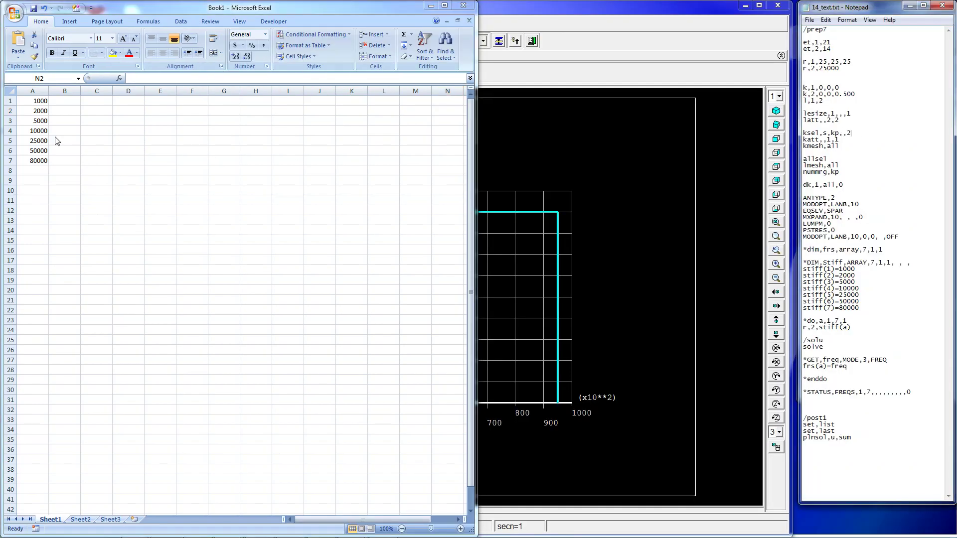
click(35, 98)
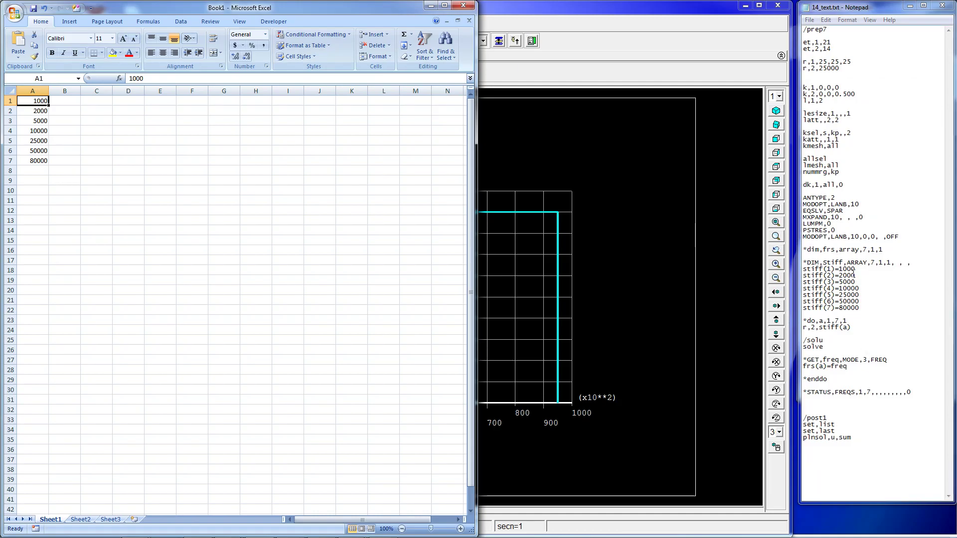
drag(849, 269, 863, 307)
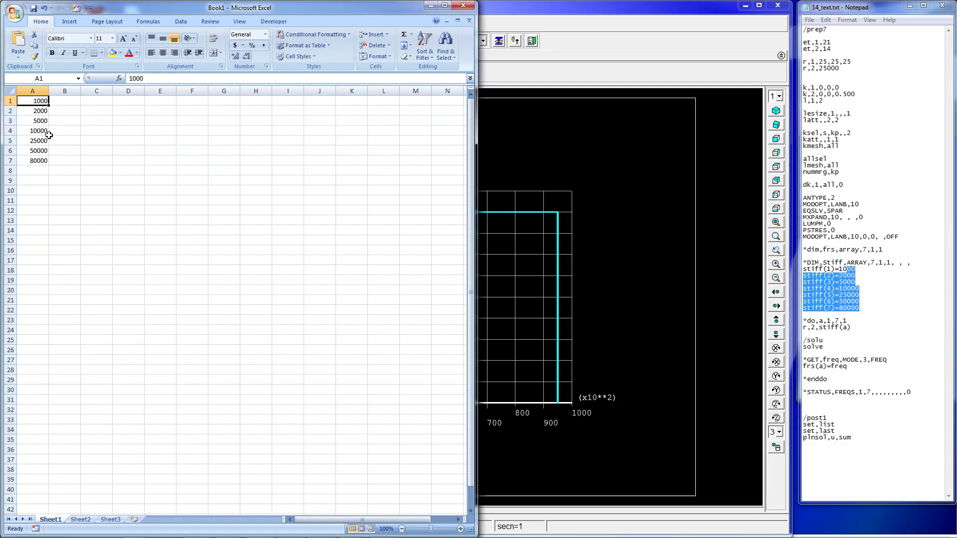
drag(269, 7, 769, 82)
key(super+Right)
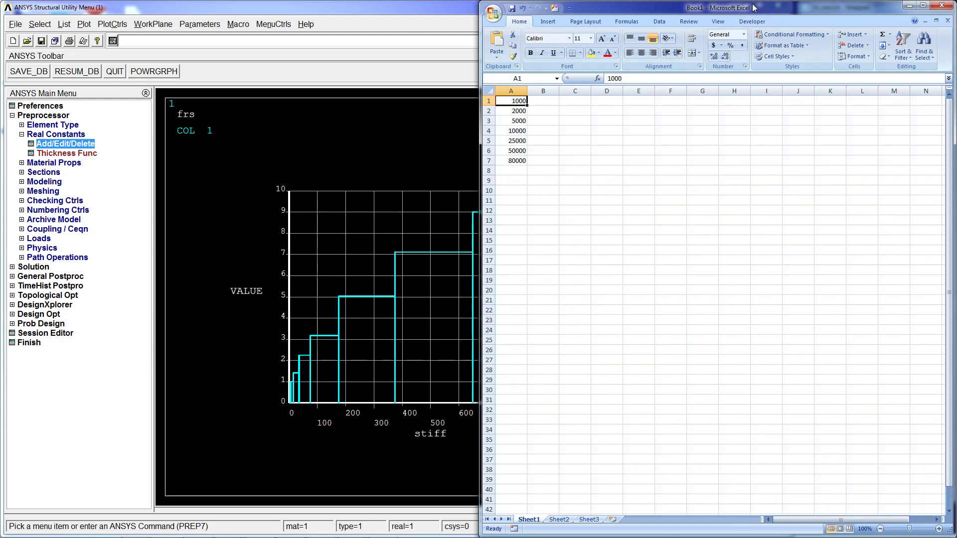
key(super+Down)
key(super)
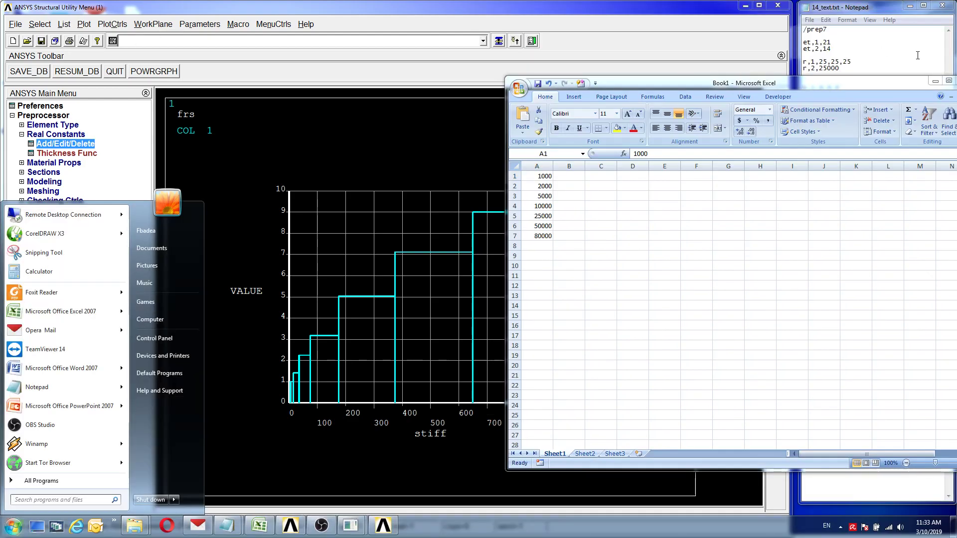
- Highlight the *STATUS,FREQS line in the script text file for review
click(918, 55)
click(918, 393)
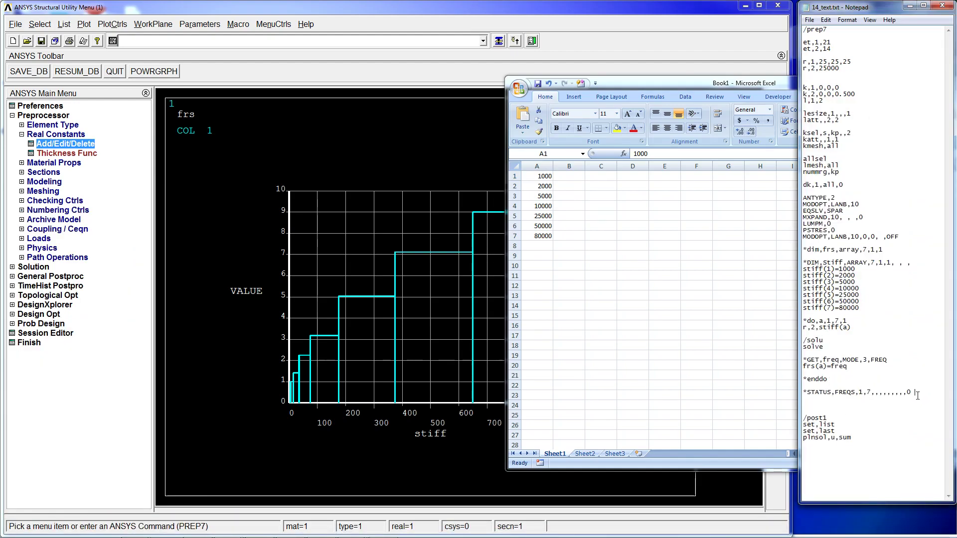
drag(798, 396, 781, 397)
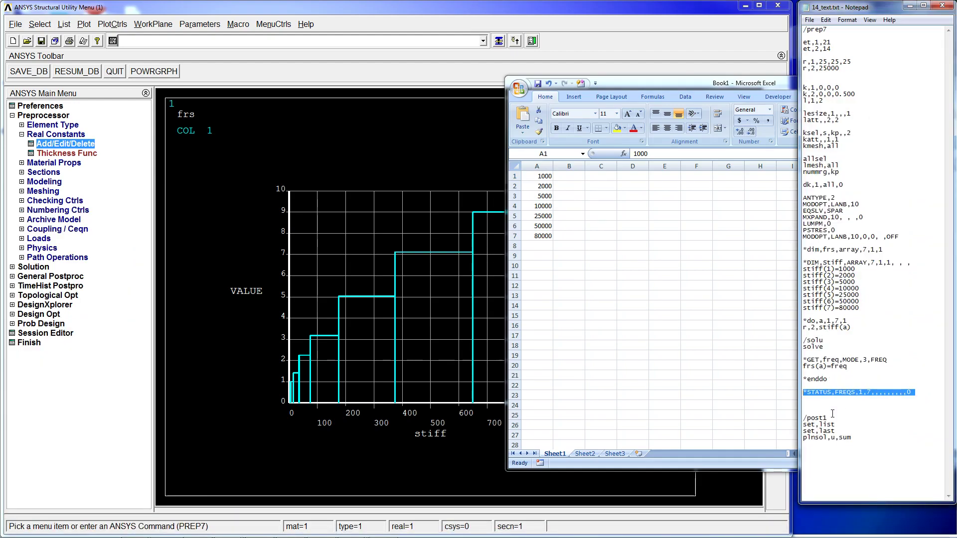
- Correct the parameter name in the script's *STATUS line to FRS and select the whole line
click(850, 398)
click(852, 393)
key(BackSpace)
key(BackSpace)
key(BackSpace)
text(S)
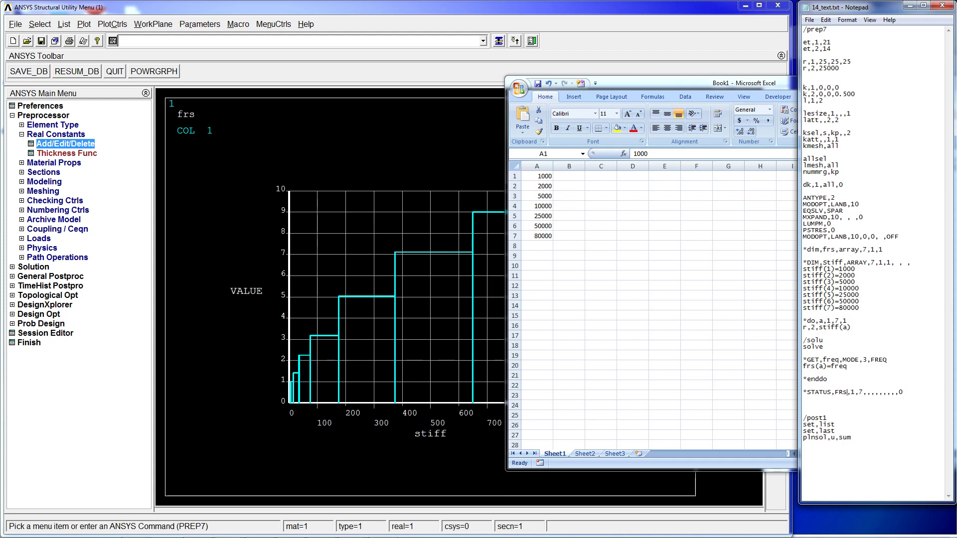
key(BackSpace)
text(s)
key(BackSpace)
text(s)
key(BackSpace)
text(S)
key(BackSpace)
text(S)
drag(912, 393, 804, 391)
key(super+c)
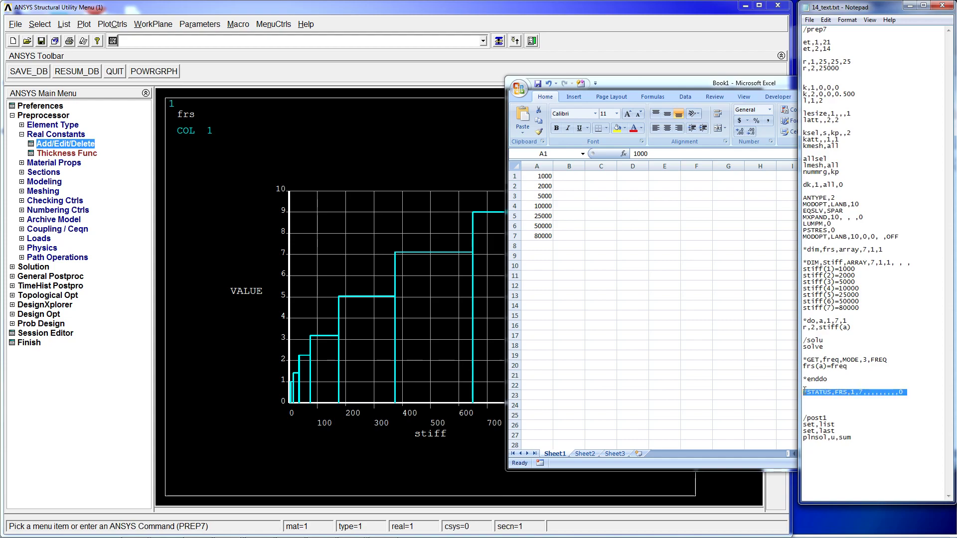
- Paste the *STATUS,FRS,1,7 command into the ANSYS command line and run it to list the FRS values
click(325, 44)
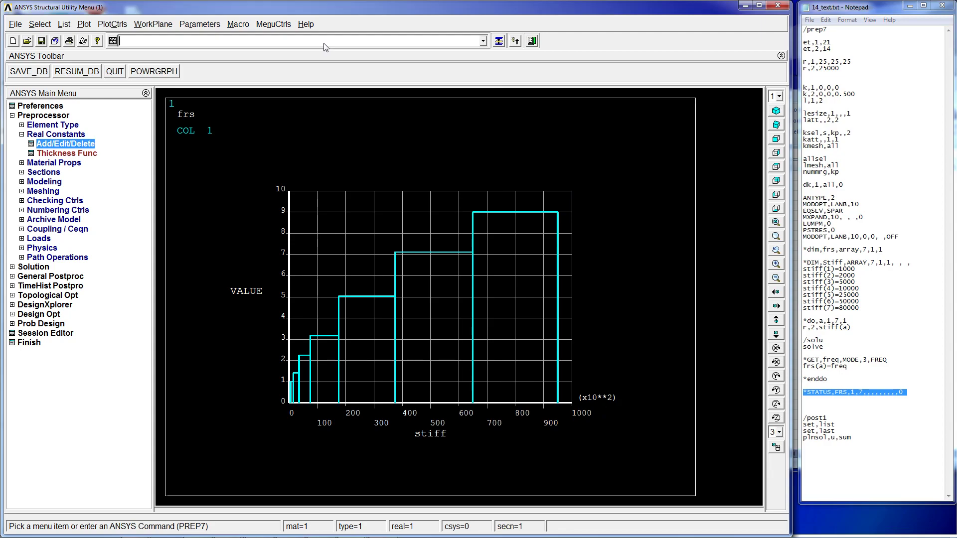
right_click(322, 41)
click(348, 110)
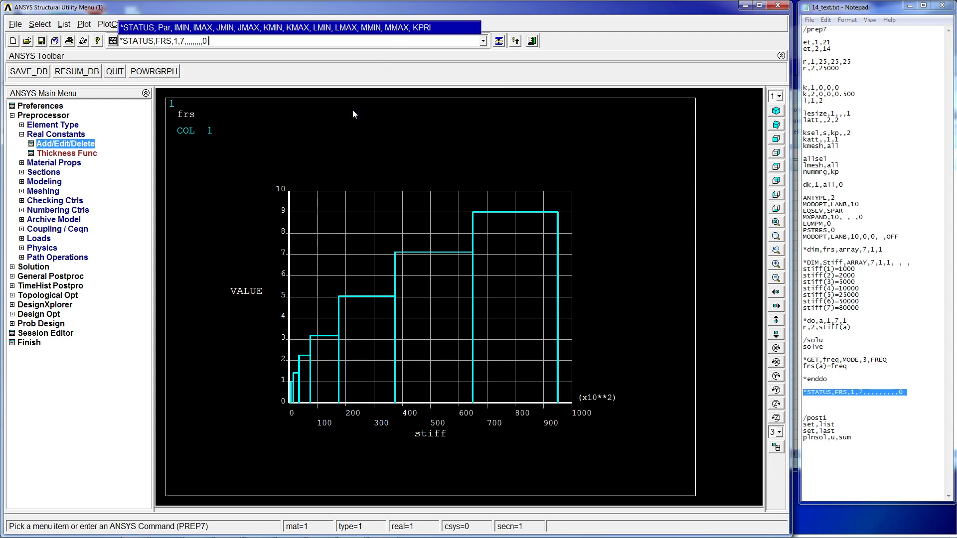
key(Return)
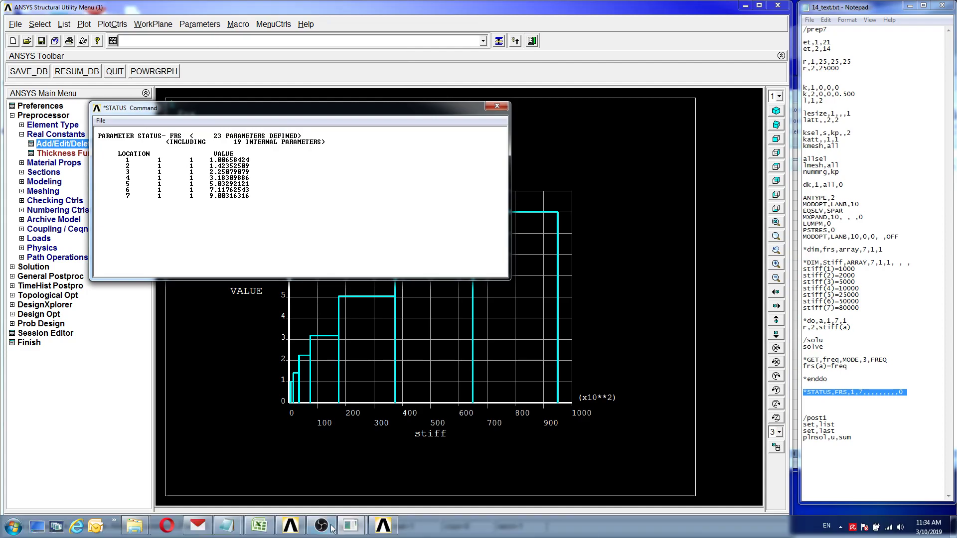
- Enter the frequencies 1.00658, 1.4235, 2.2507, 3.183, 5.0329, 7.1176 and 9.0031 in column B beside the stiffness values
click(290, 526)
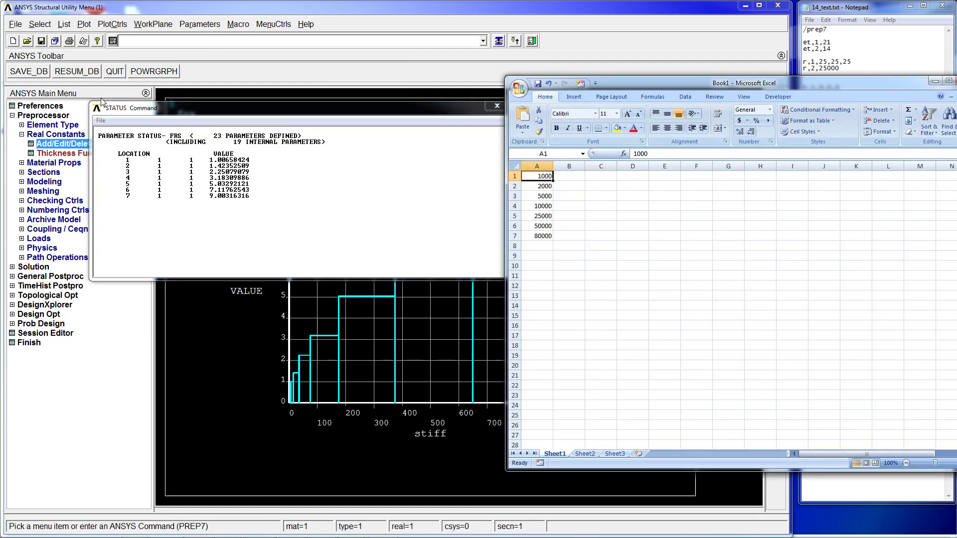
click(562, 176)
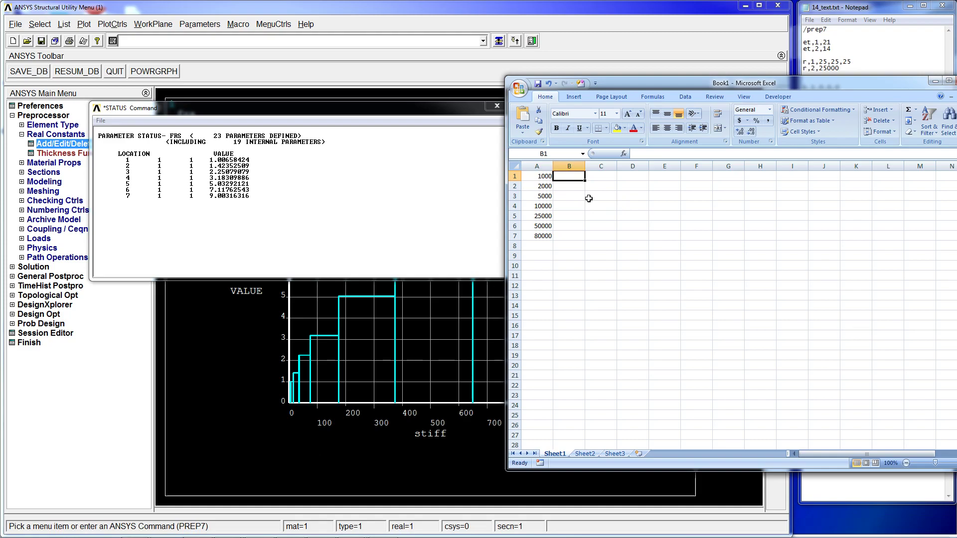
text(1.00)
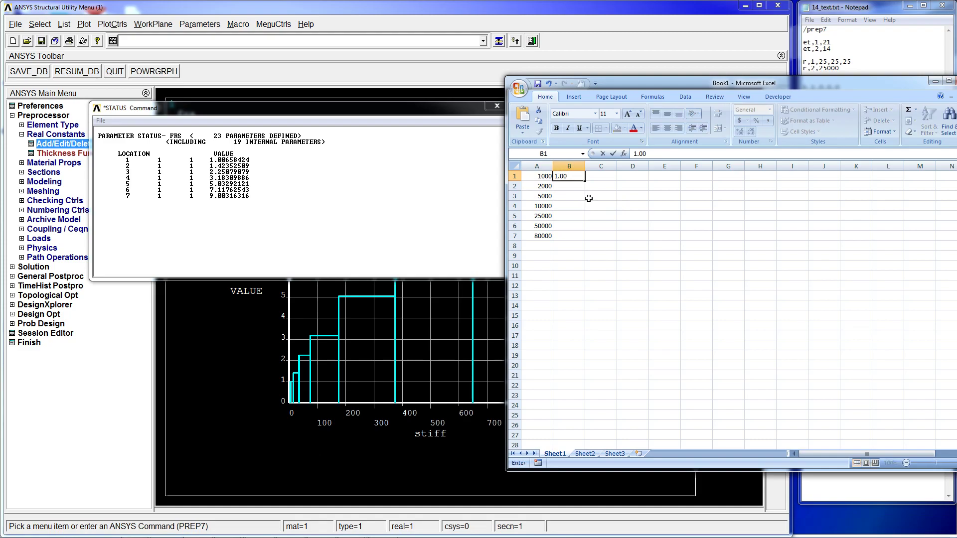
text(658)
key(Return)
text(1.42)
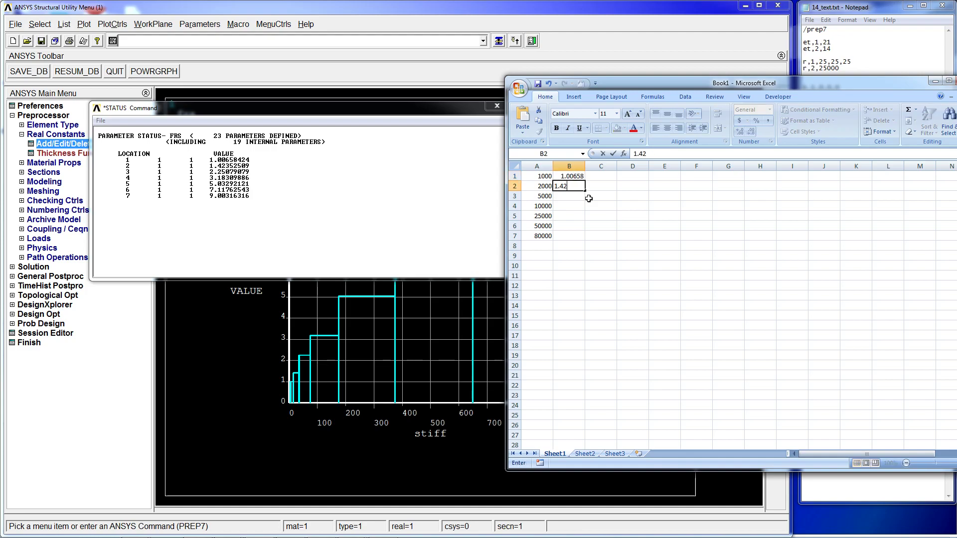
key(Return)
text(2.25)
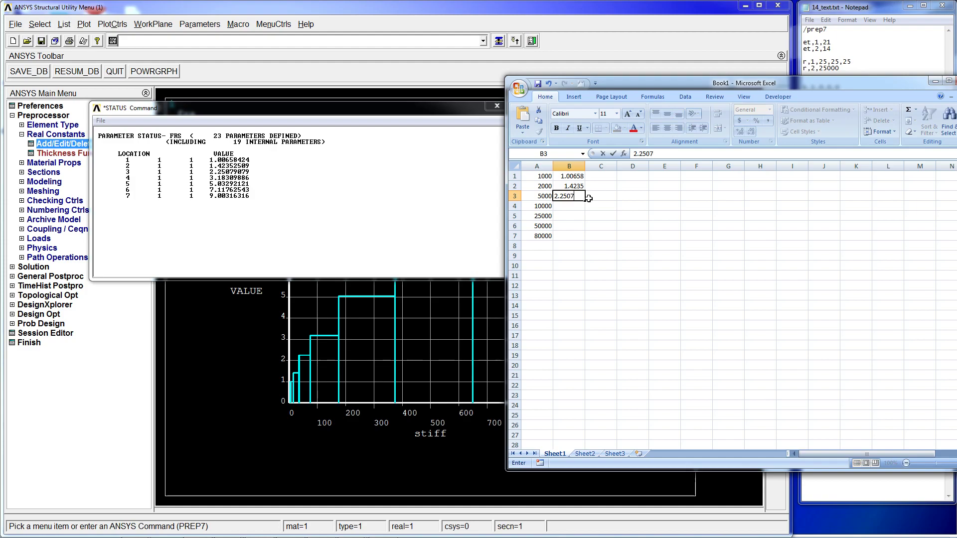
text(07)
key(Return)
text(3.183)
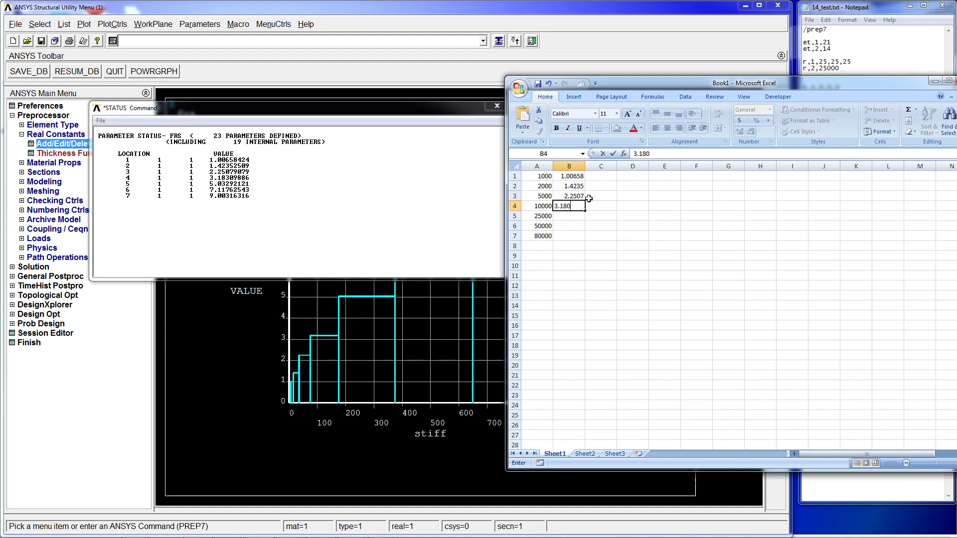
key(Return)
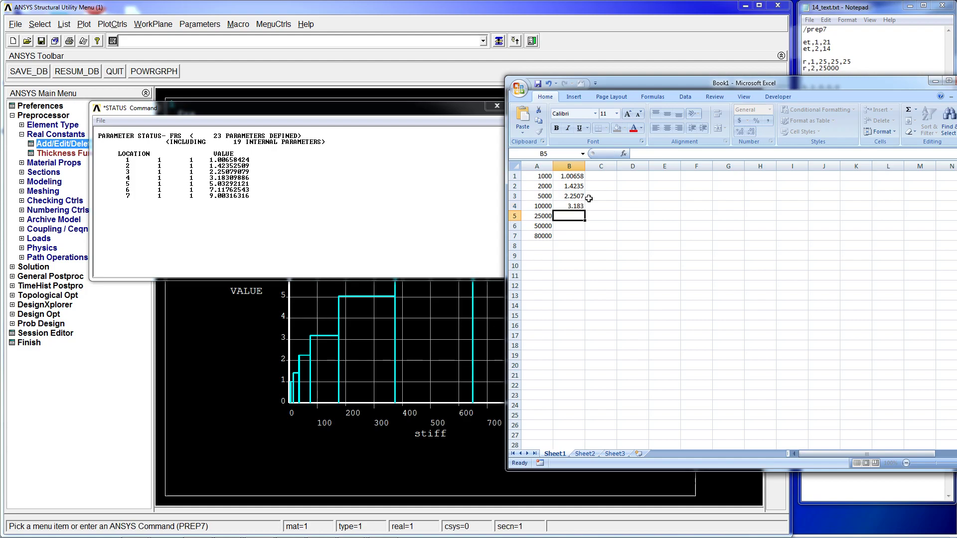
text(5.0329)
key(Return)
text(7.1176)
key(Return)
text(9.00)
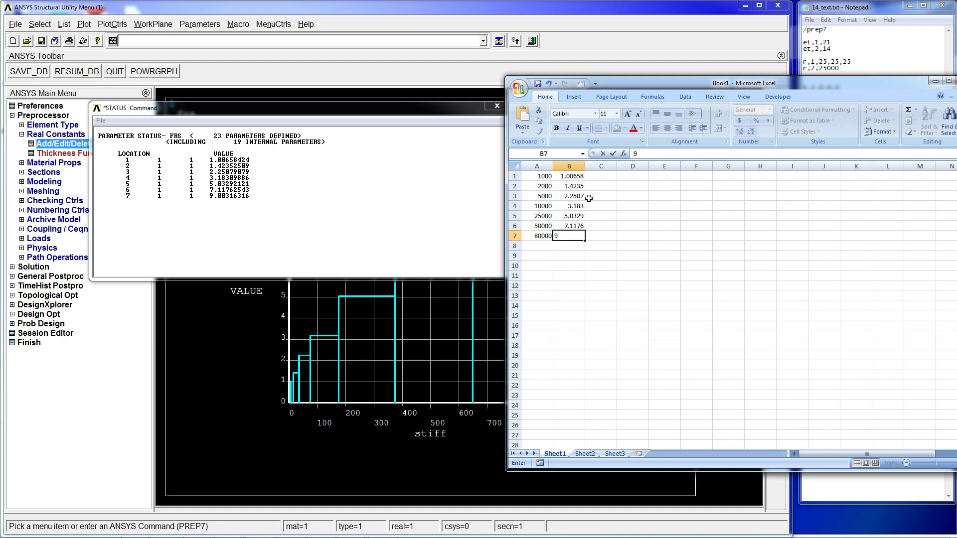
key(Return)
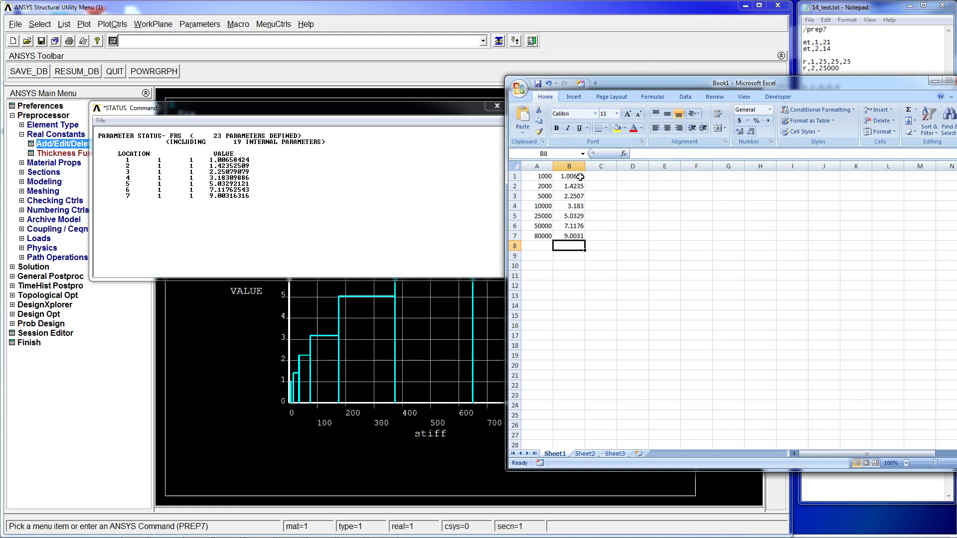
- Maximize the workbook and insert a smooth-line scatter chart of the stiffness–frequency data, then enlarge and reposition it
click(625, 78)
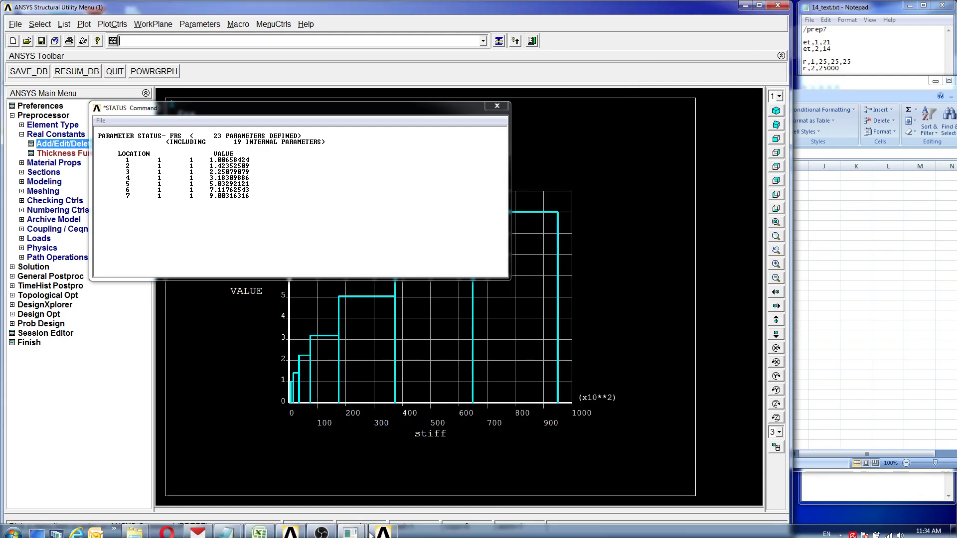
click(259, 526)
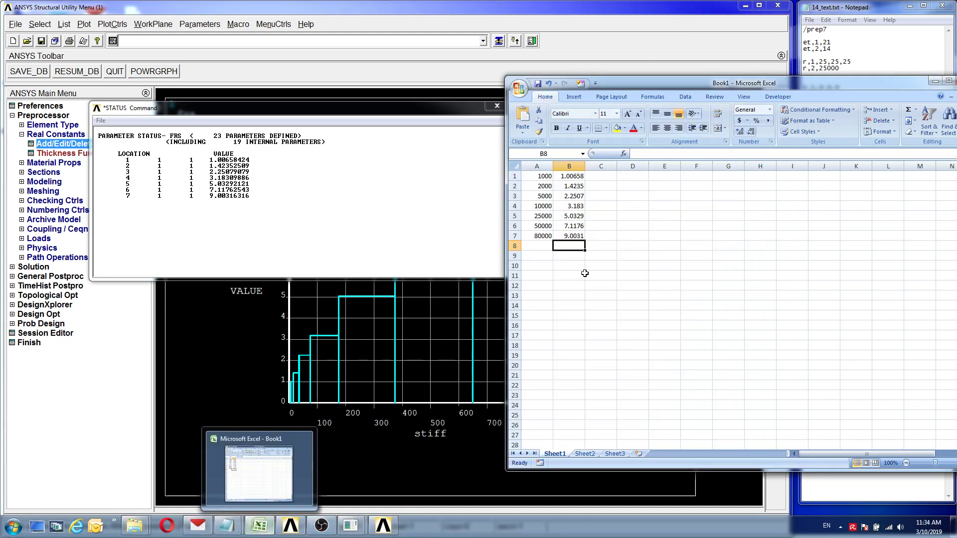
double_click(634, 81)
mouse_move(38, 101)
mouse_down()
mouse_move(62, 148)
mouse_move(57, 157)
mouse_move(24, 125)
mouse_move(26, 99)
mouse_up()
click(56, 178)
click(42, 198)
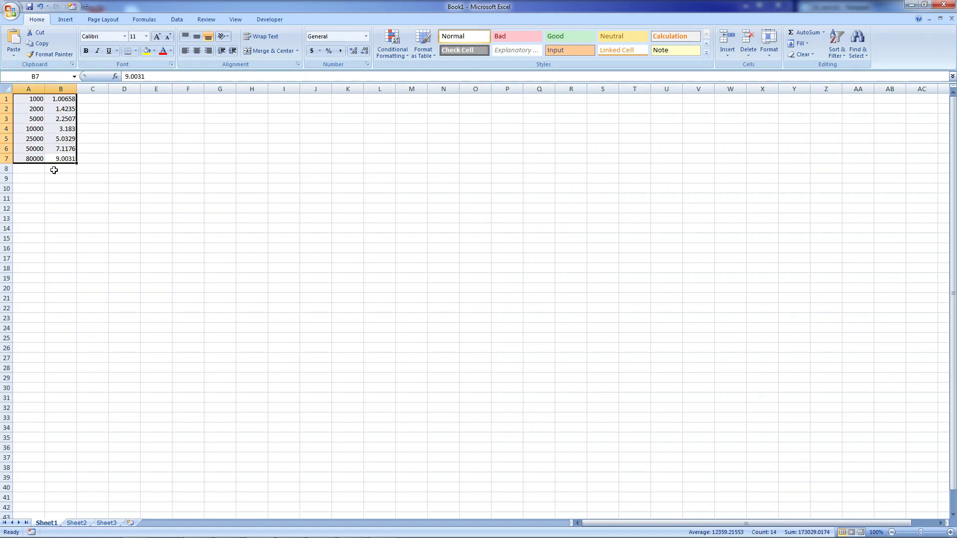
click(60, 198)
click(35, 98)
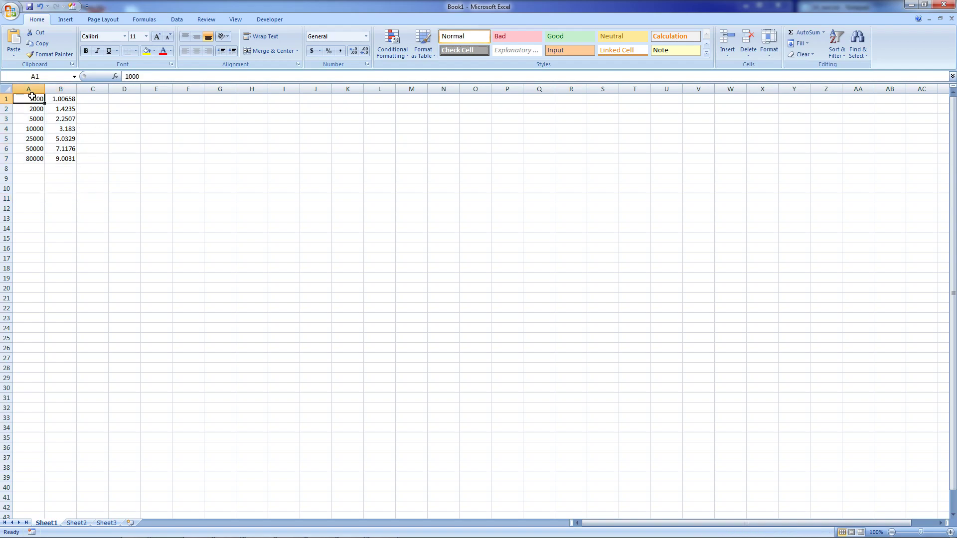
click(65, 19)
click(268, 44)
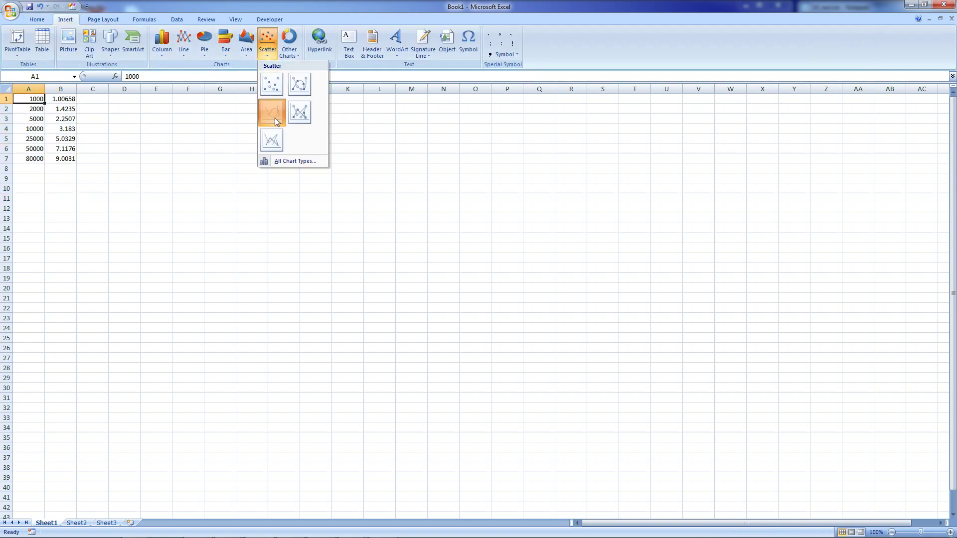
click(299, 85)
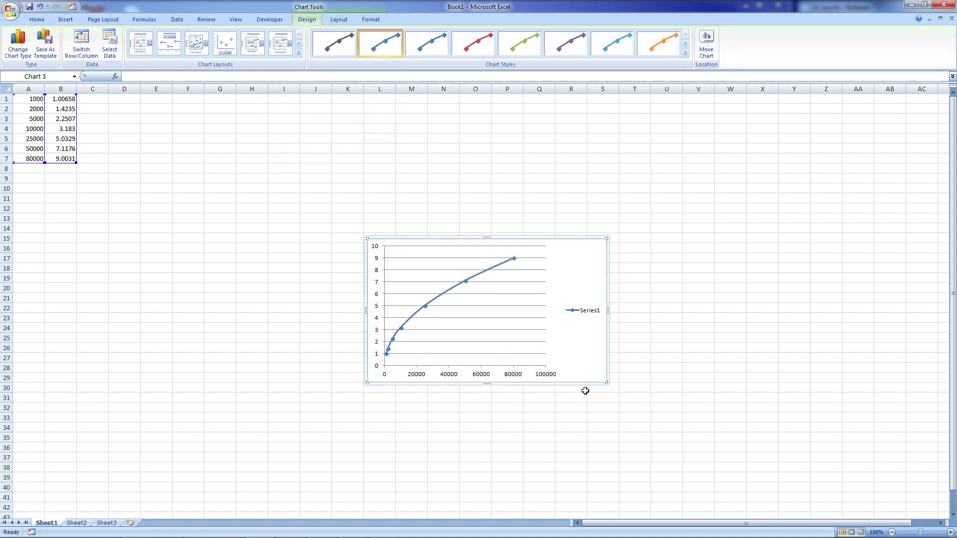
drag(603, 384, 837, 483)
drag(374, 242, 293, 198)
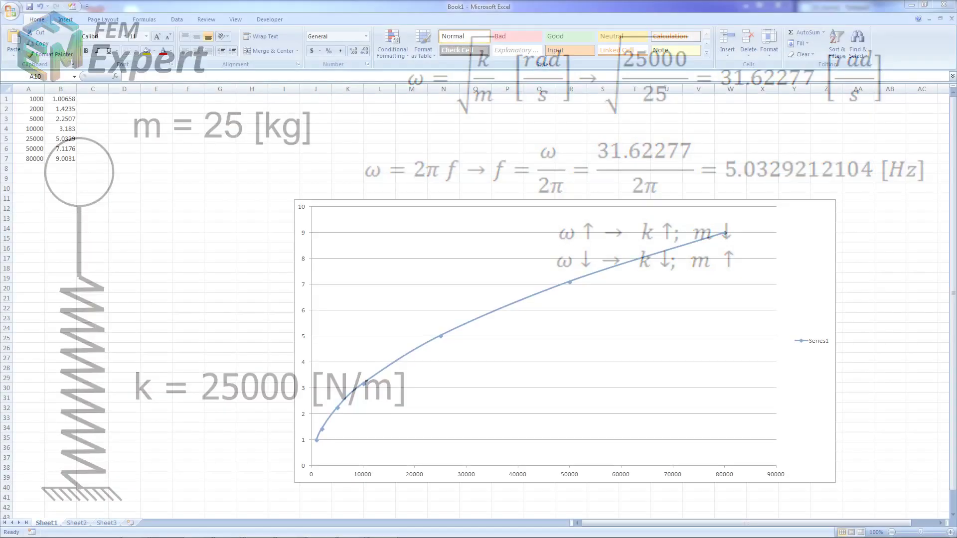
- Enter sample values 1, 2, 3, 4, 5, 20, 50, 100 and 200 in column A from row 9 to row 17
click(36, 170)
click(35, 180)
text(1)
key(Return)
key(Return)
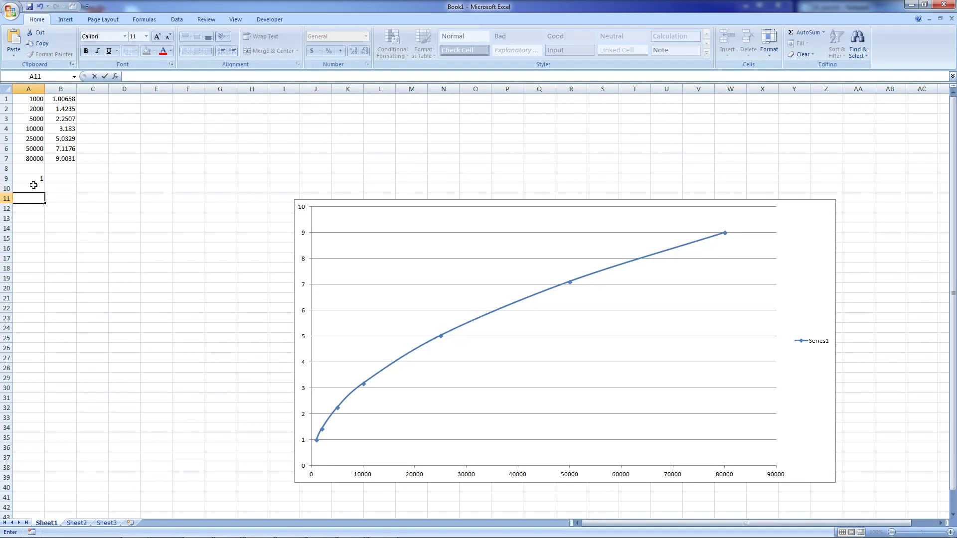
text(2)
drag(37, 180, 46, 267)
click(59, 202)
click(31, 258)
click(32, 228)
text(20)
key(Return)
text(50)
key(Return)
text(100)
key(Return)
text(200)
key(Return)
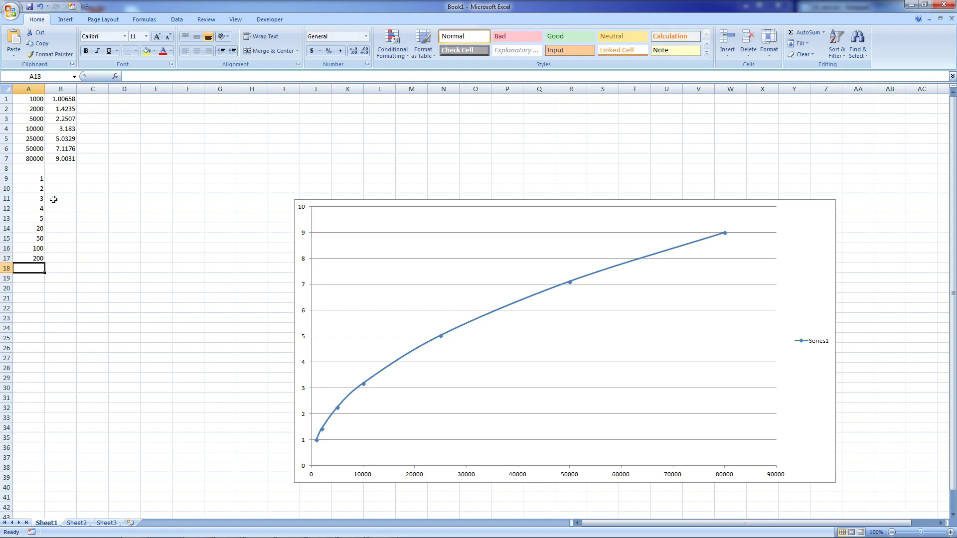
- Compute each sample's square root in column B with =SQRT(A9), filled down to row 17
click(65, 183)
text(=SQ)
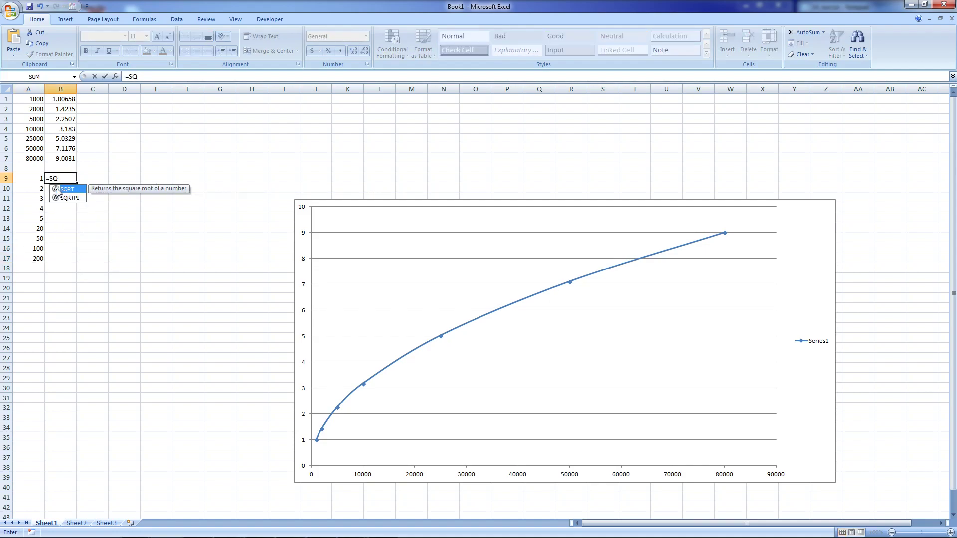
double_click(64, 191)
click(30, 176)
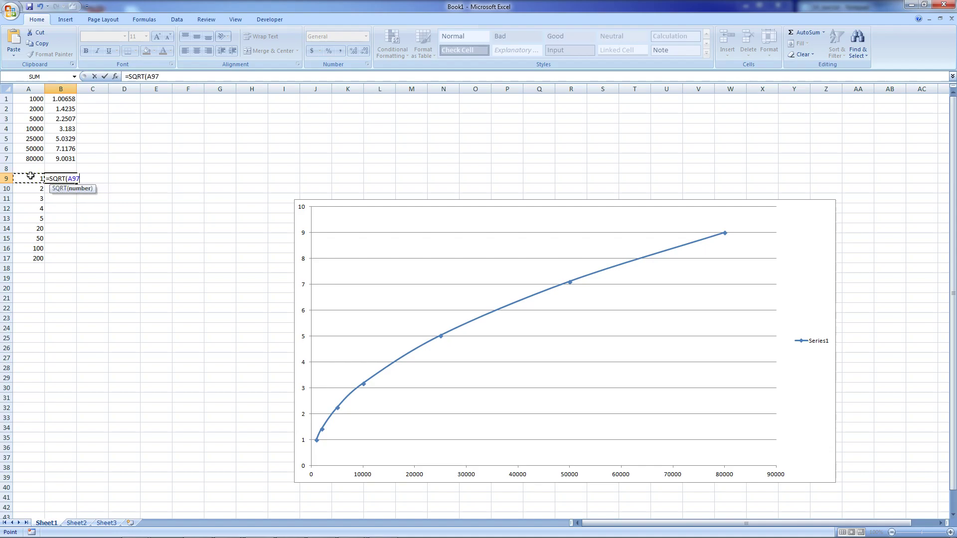
key(Return)
click(64, 181)
drag(76, 184, 76, 269)
click(70, 271)
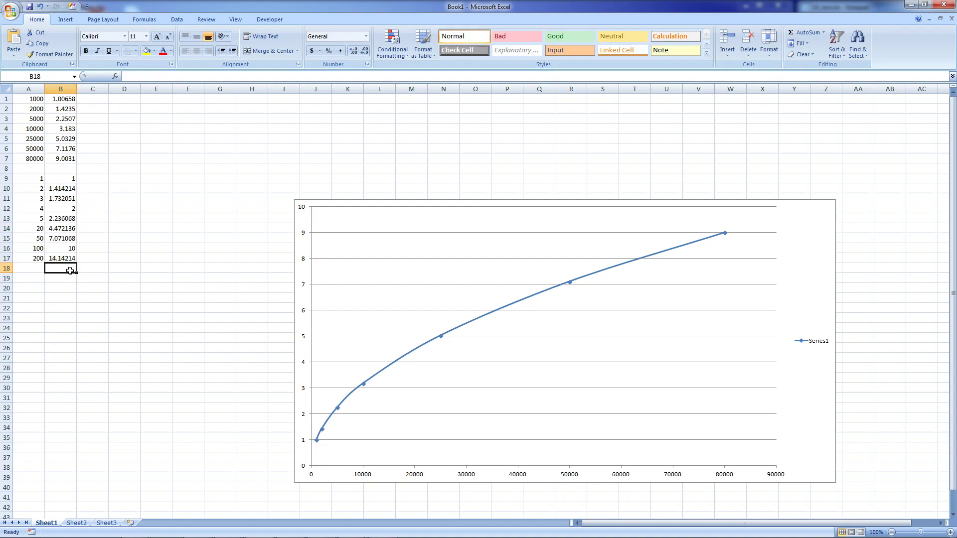
- Insert a smooth-line scatter chart of the sample values and their square roots, then move and resize it
click(39, 177)
click(66, 19)
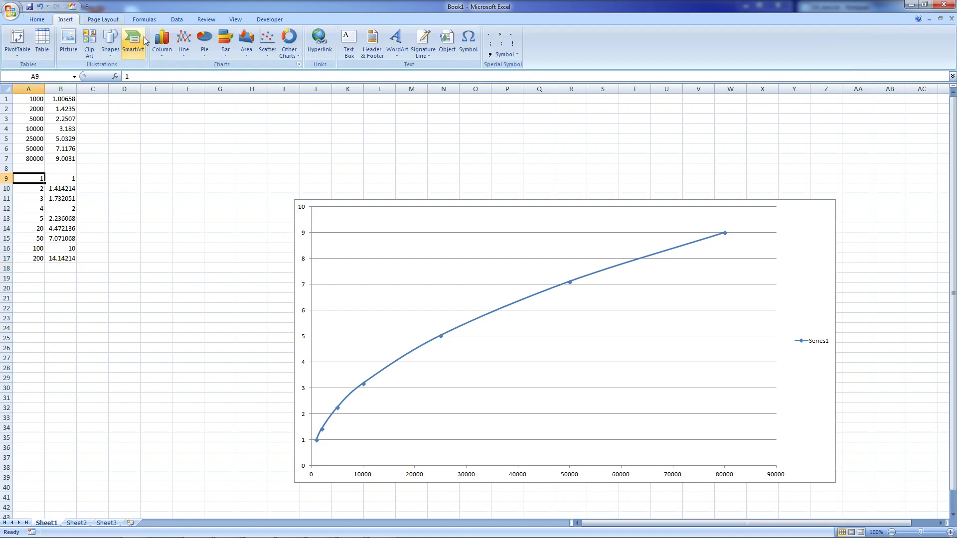
click(267, 44)
click(295, 85)
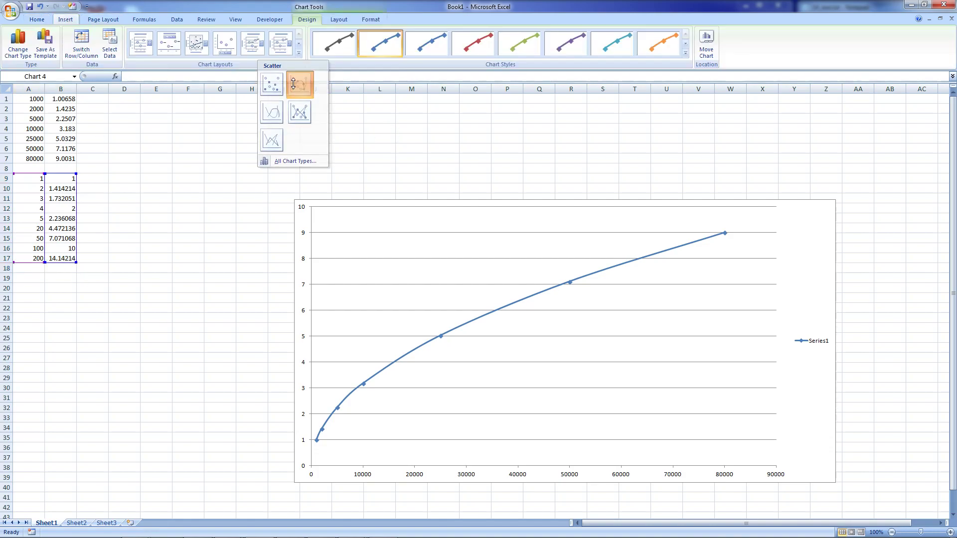
drag(365, 236, 132, 97)
drag(570, 382, 709, 434)
scroll(705, 415, down, 1)
scroll(698, 403, up, 1)
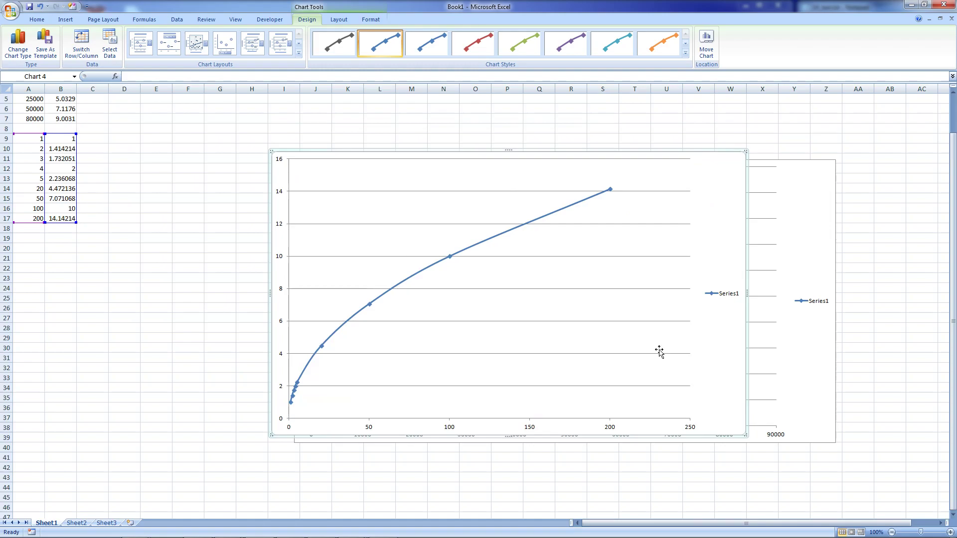
drag(690, 250, 779, 356)
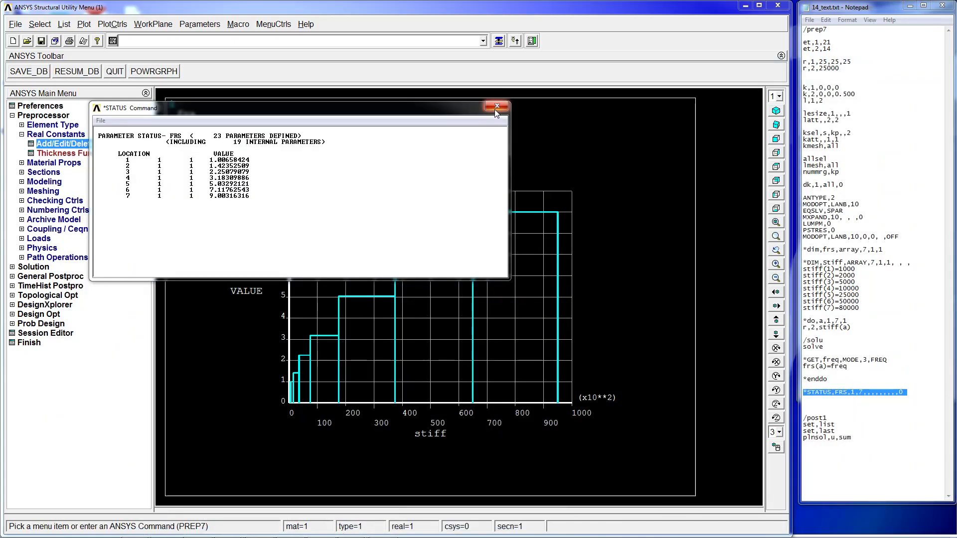
- Close the *STATUS listing window and highlight the stiff(5)=25000 line in the script
click(495, 108)
drag(925, 297, 933, 292)
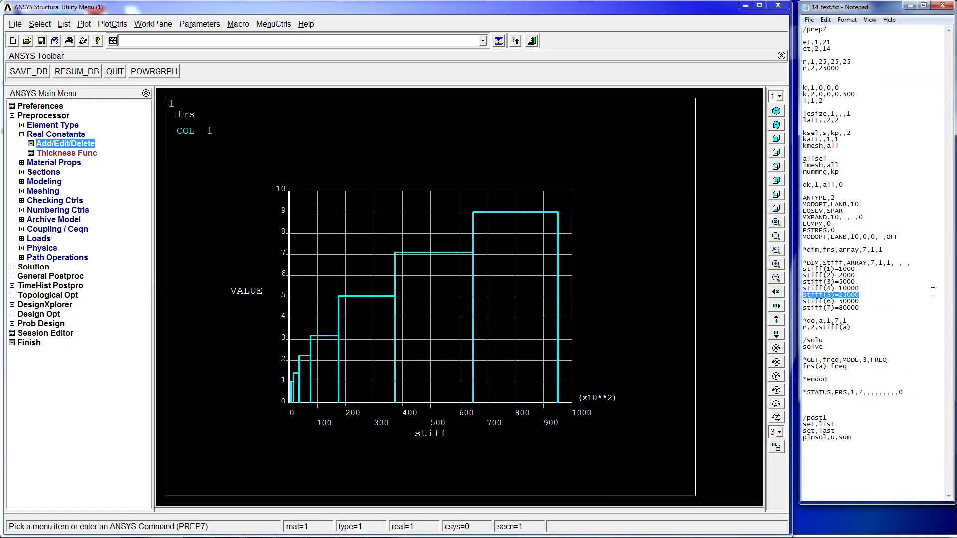